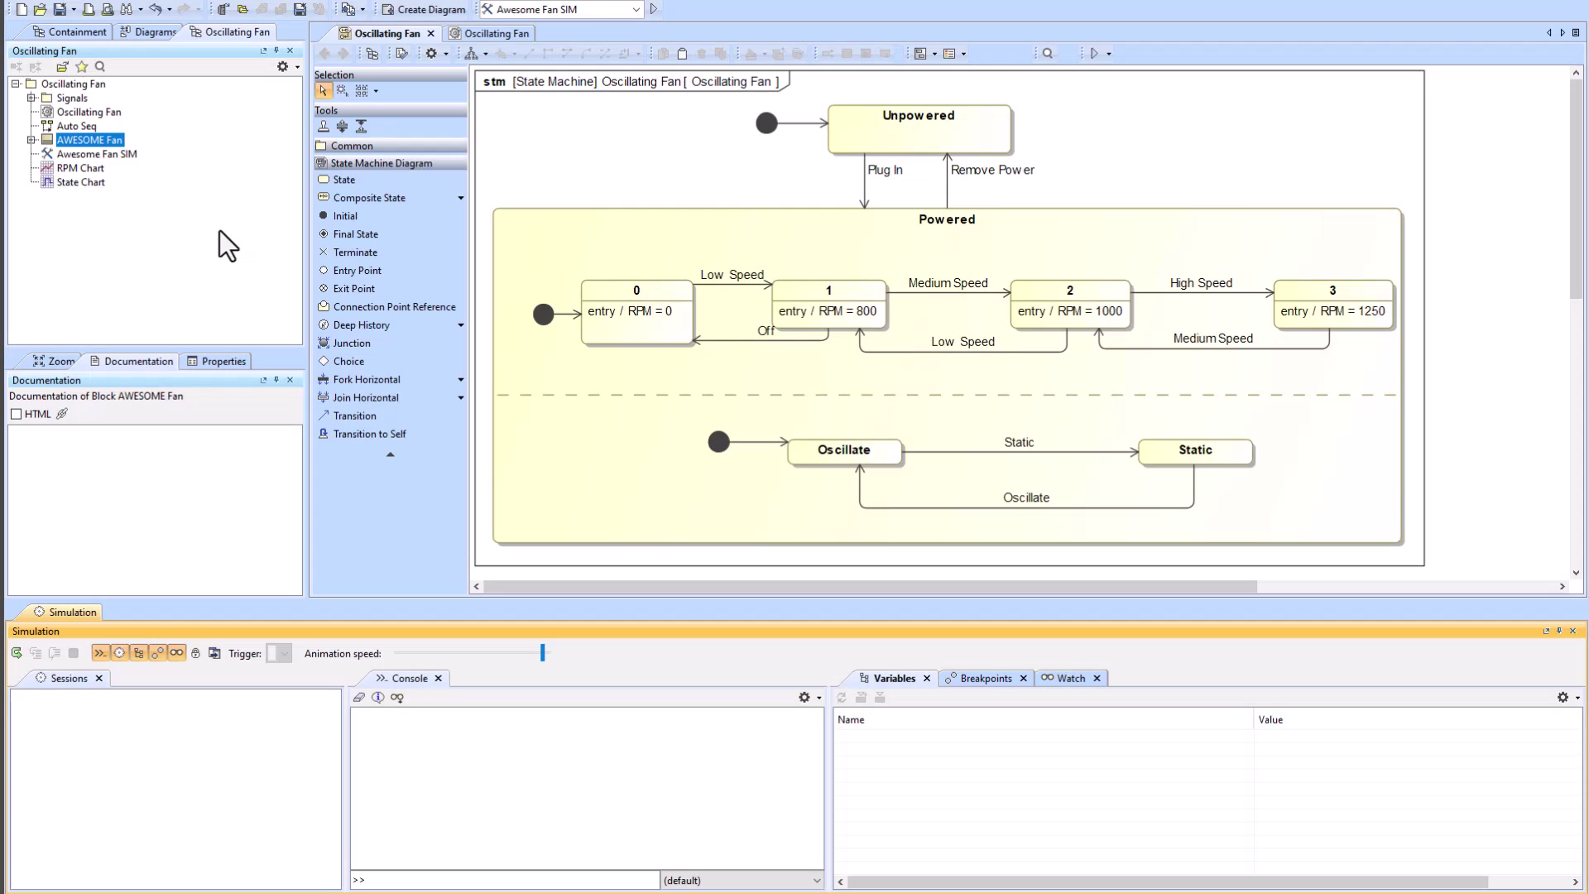
Look over the Auto Seq generator on the simulation config diagram, then return to the state machine.
click(73, 127)
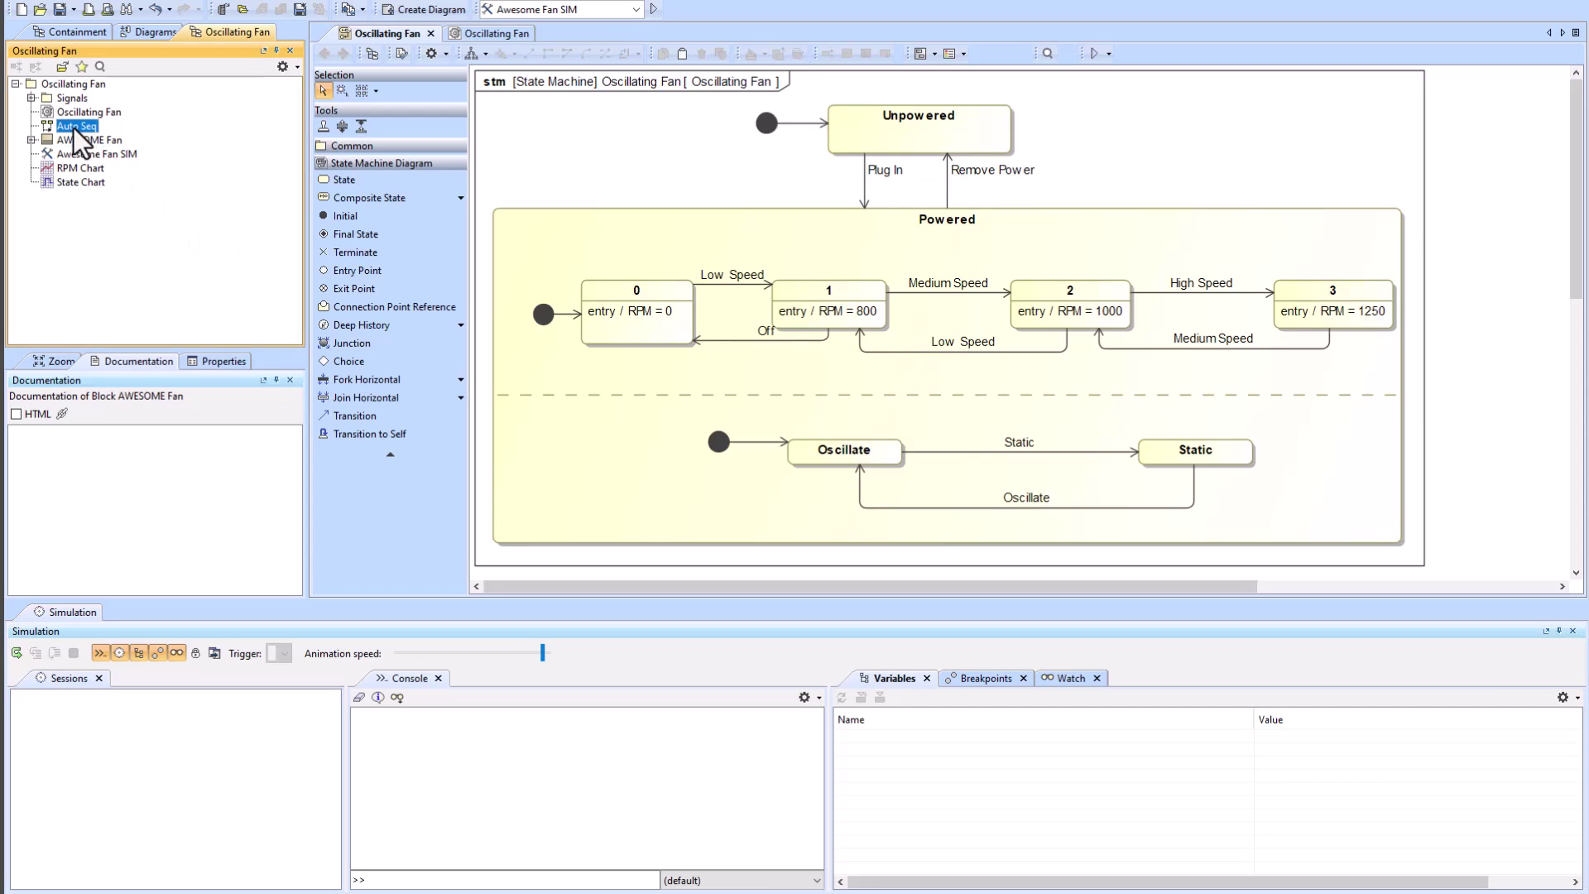
click(506, 35)
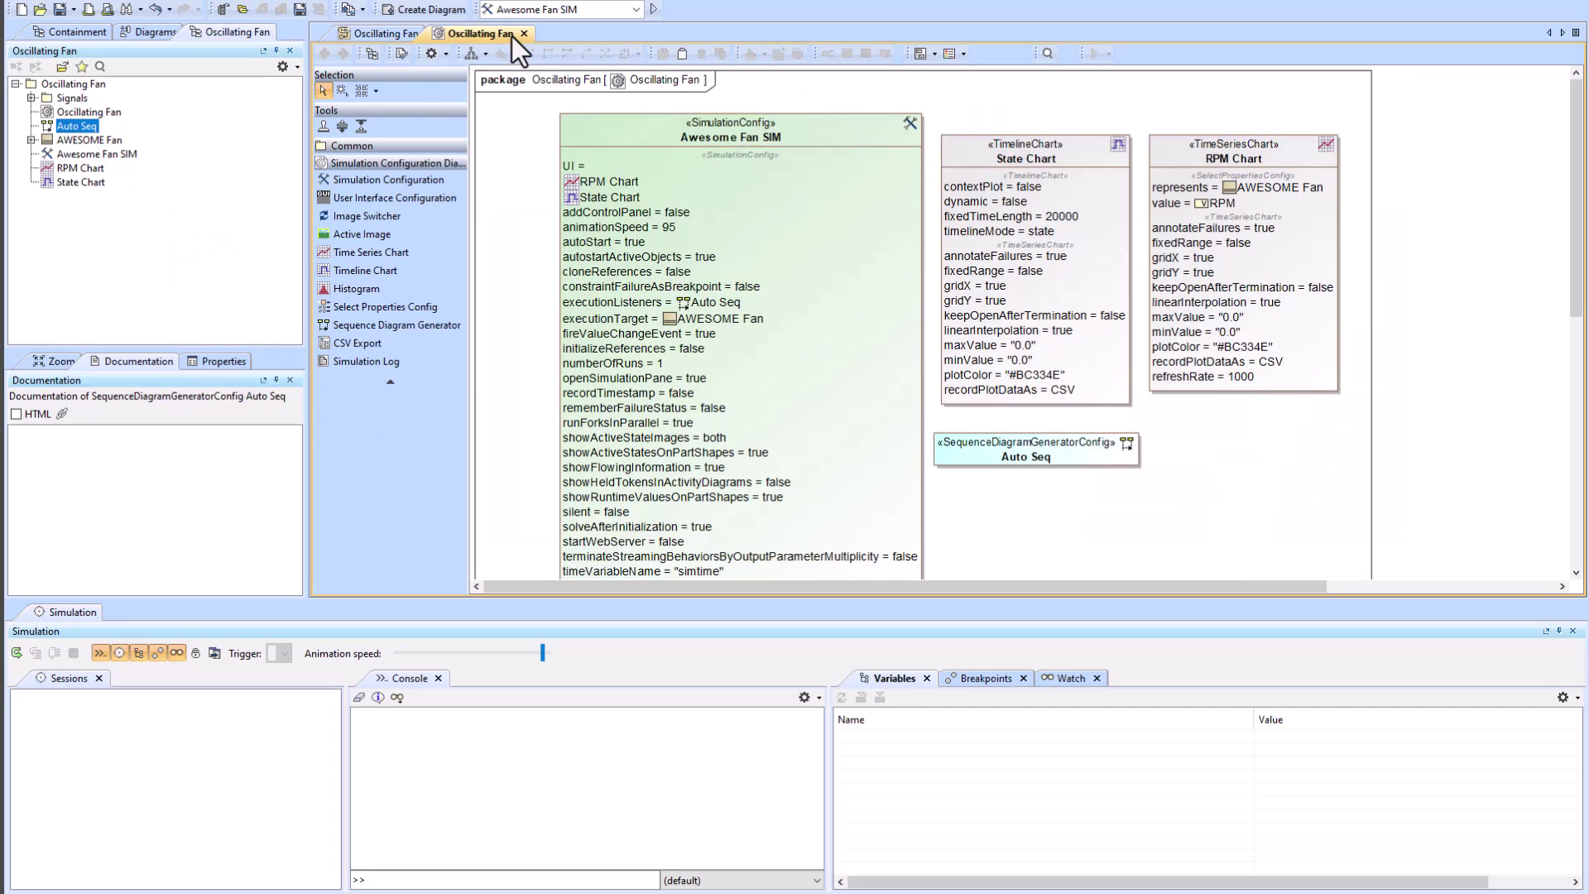
click(1025, 459)
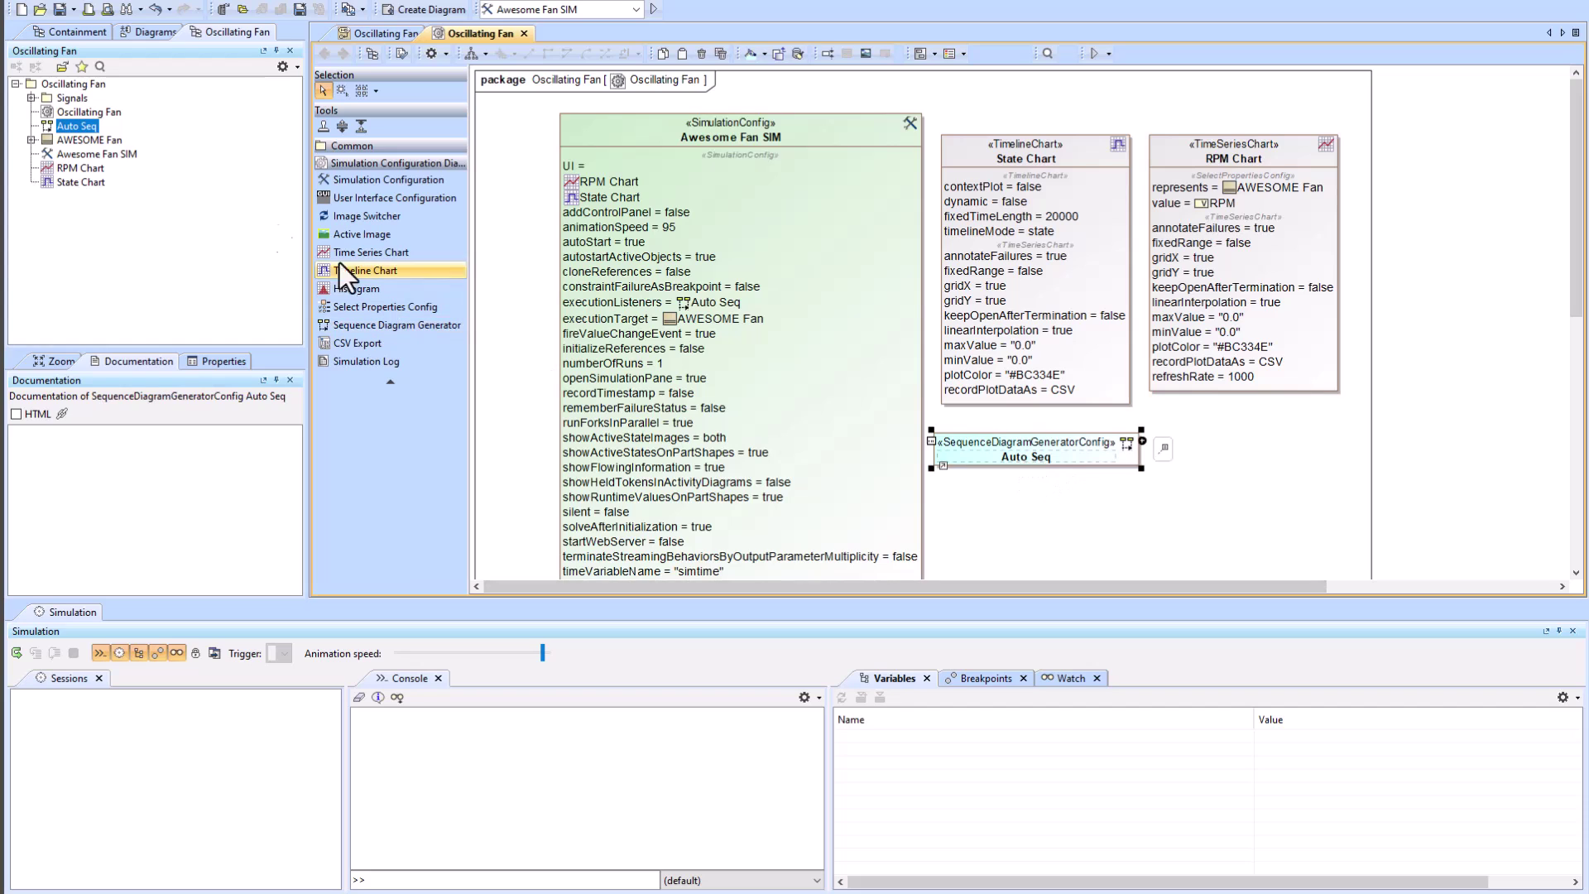
click(70, 139)
click(384, 33)
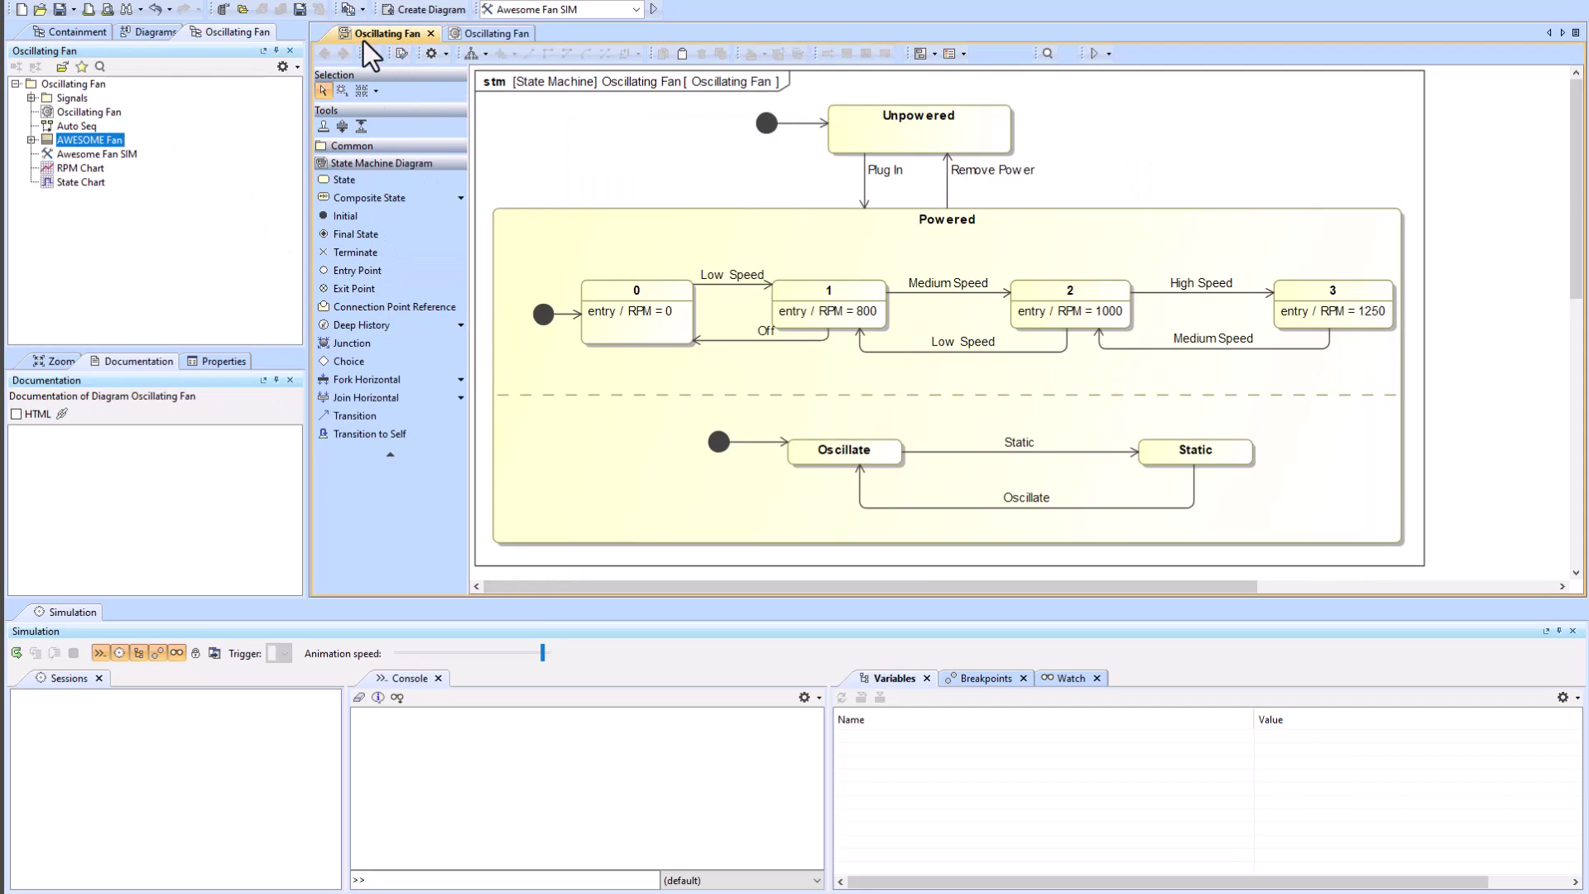
Expand AWESOME Fan in the model tree and open its Specification.
click(32, 140)
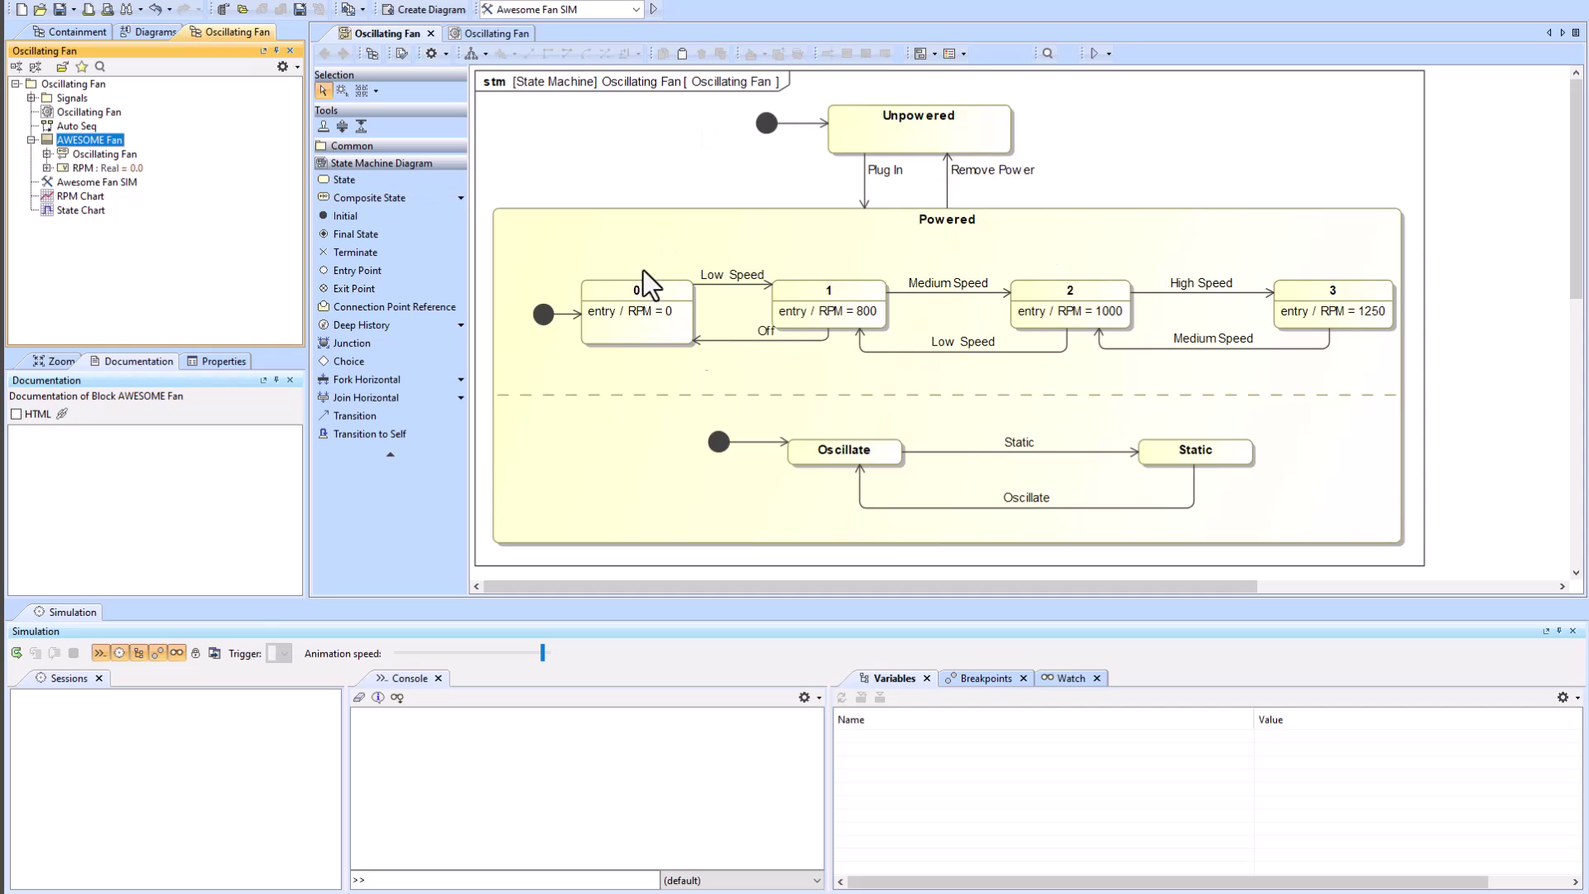
click(98, 154)
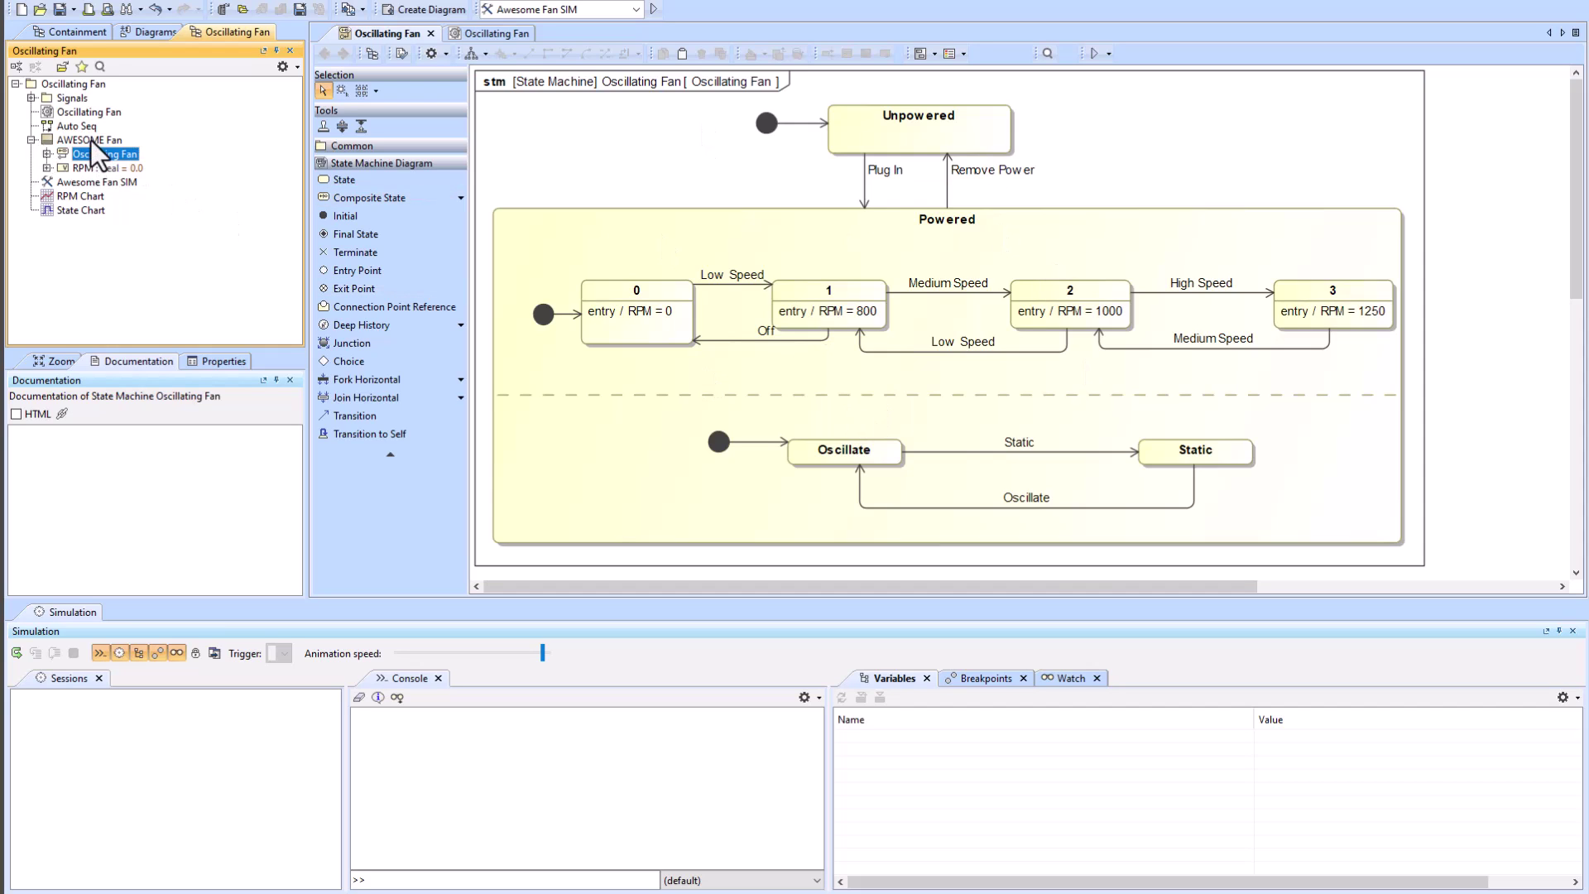
click(91, 139)
double_click(91, 139)
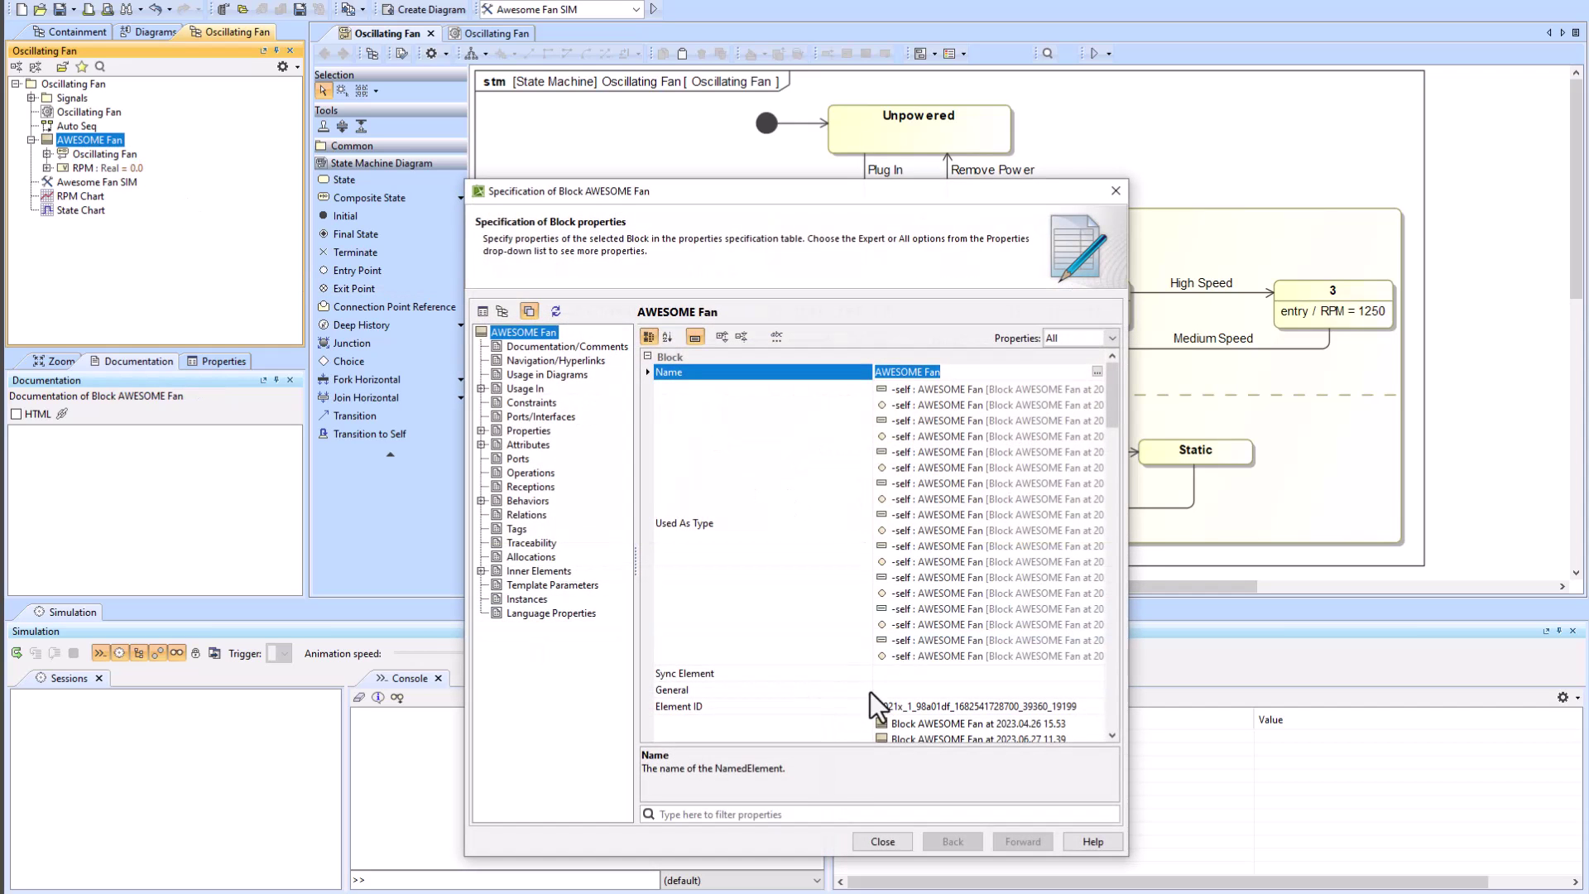
Filter properties by 'class' to verify Classifier Behavior, then expand Oscillating Fan's signal events.
click(811, 816)
text(class)
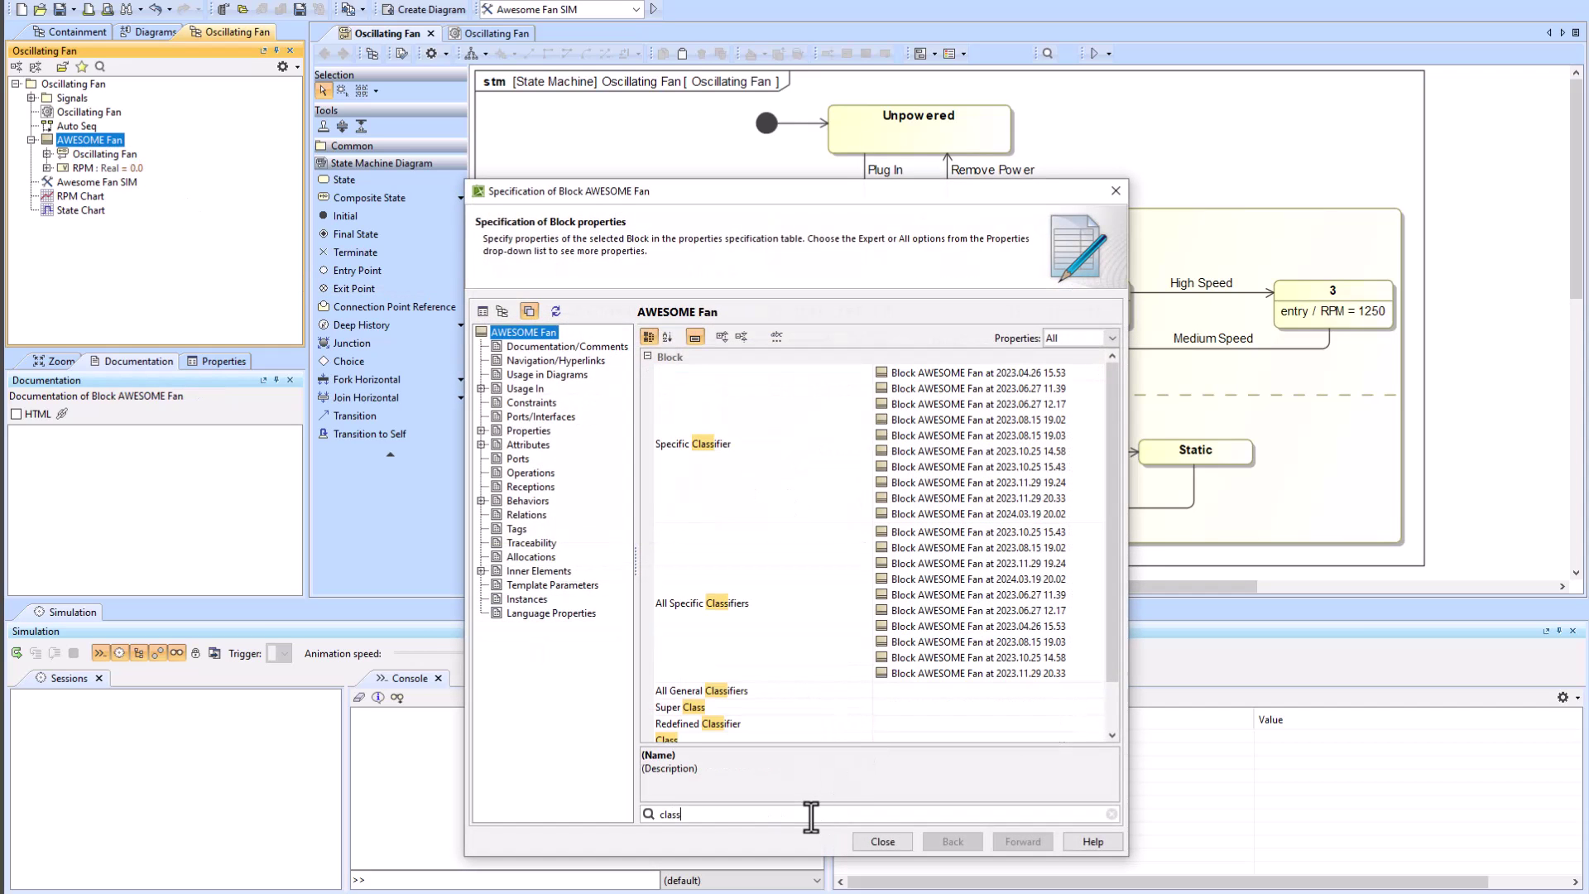
scroll(769, 605, down, 2)
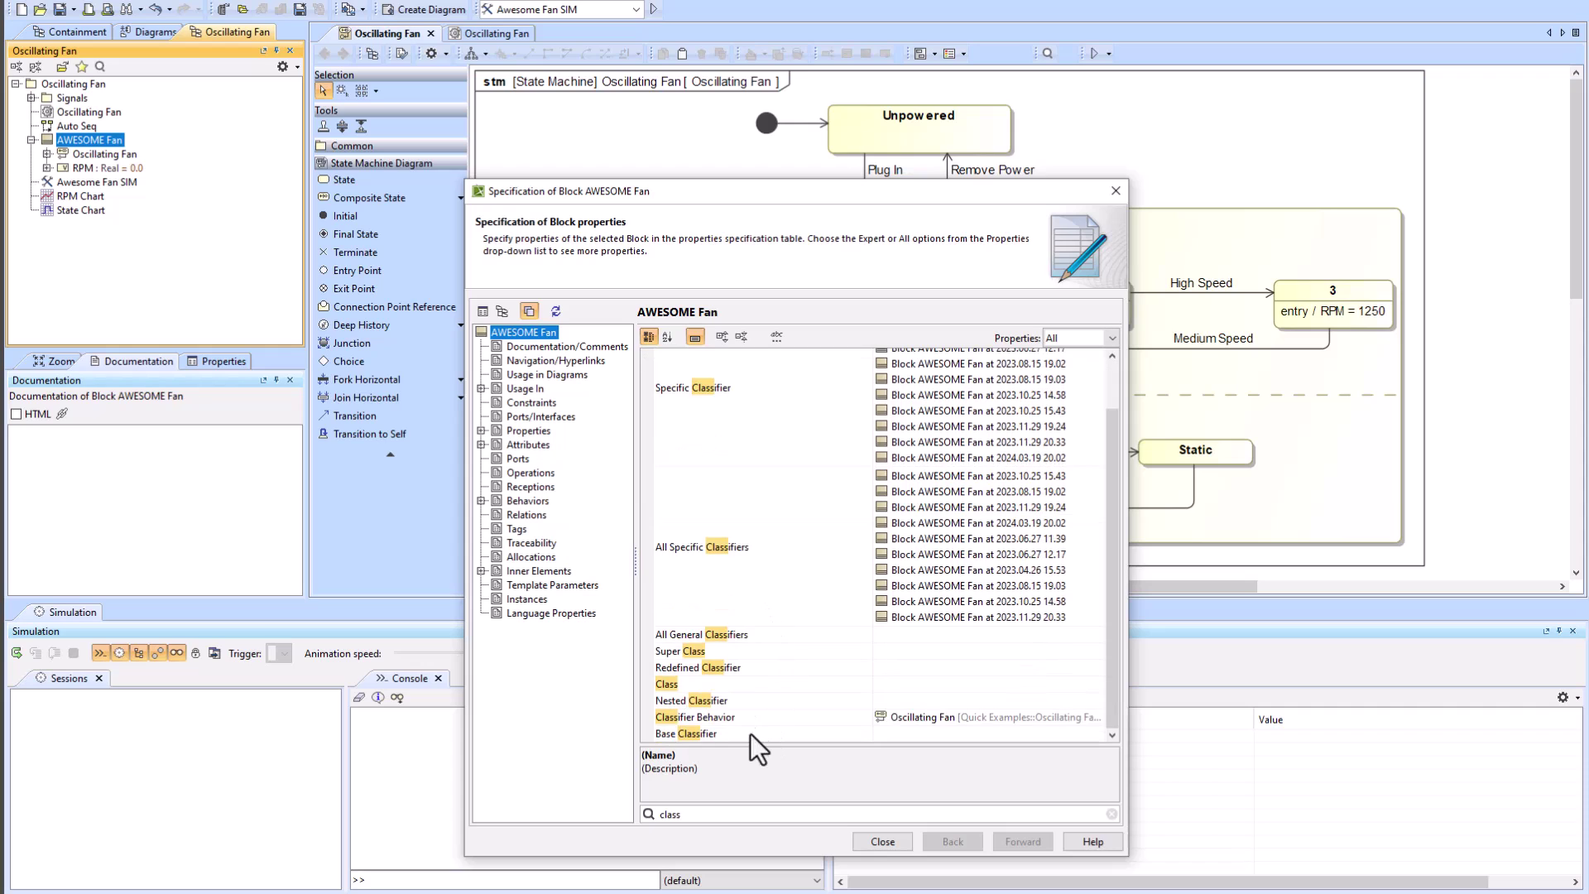
click(812, 718)
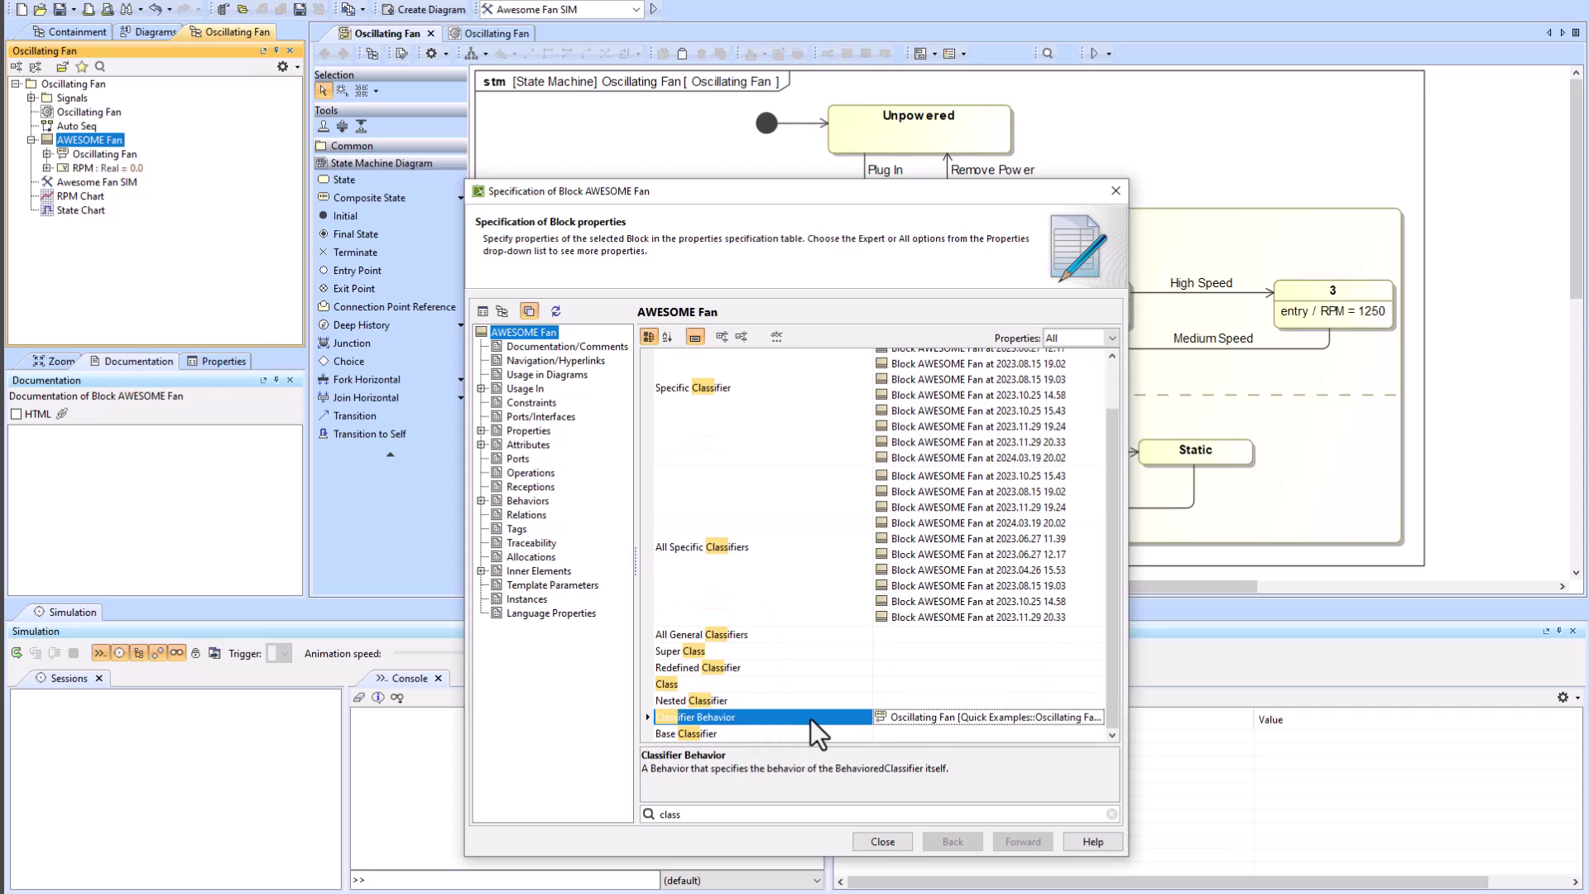
click(876, 841)
click(47, 155)
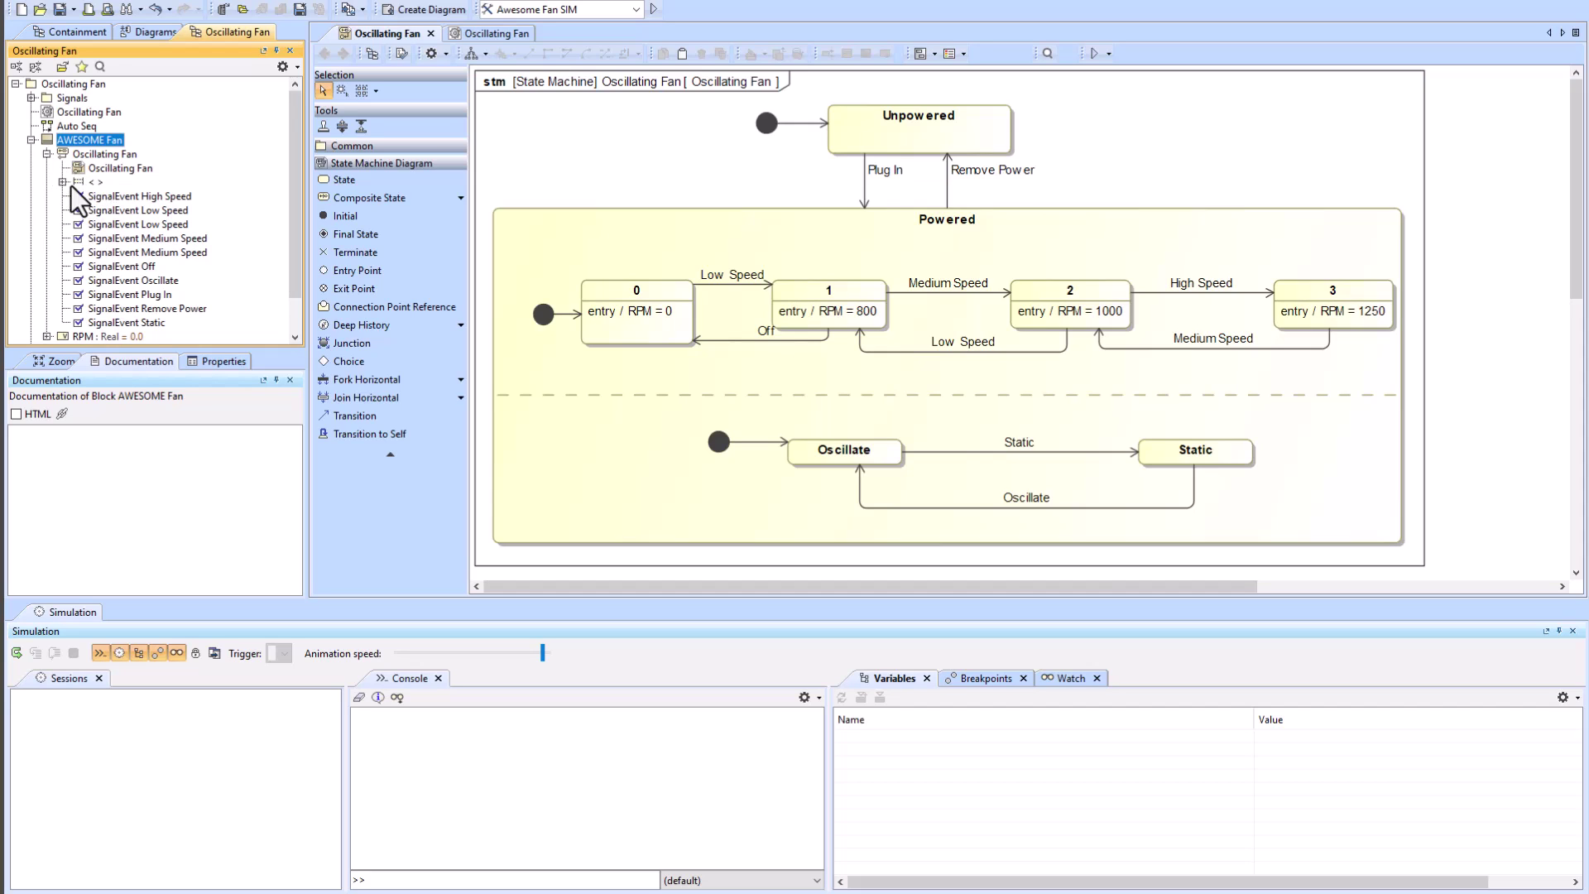
Expand the state machine's top region, Powered state and its first region, then collapse AWESOME Fan.
click(63, 182)
click(78, 225)
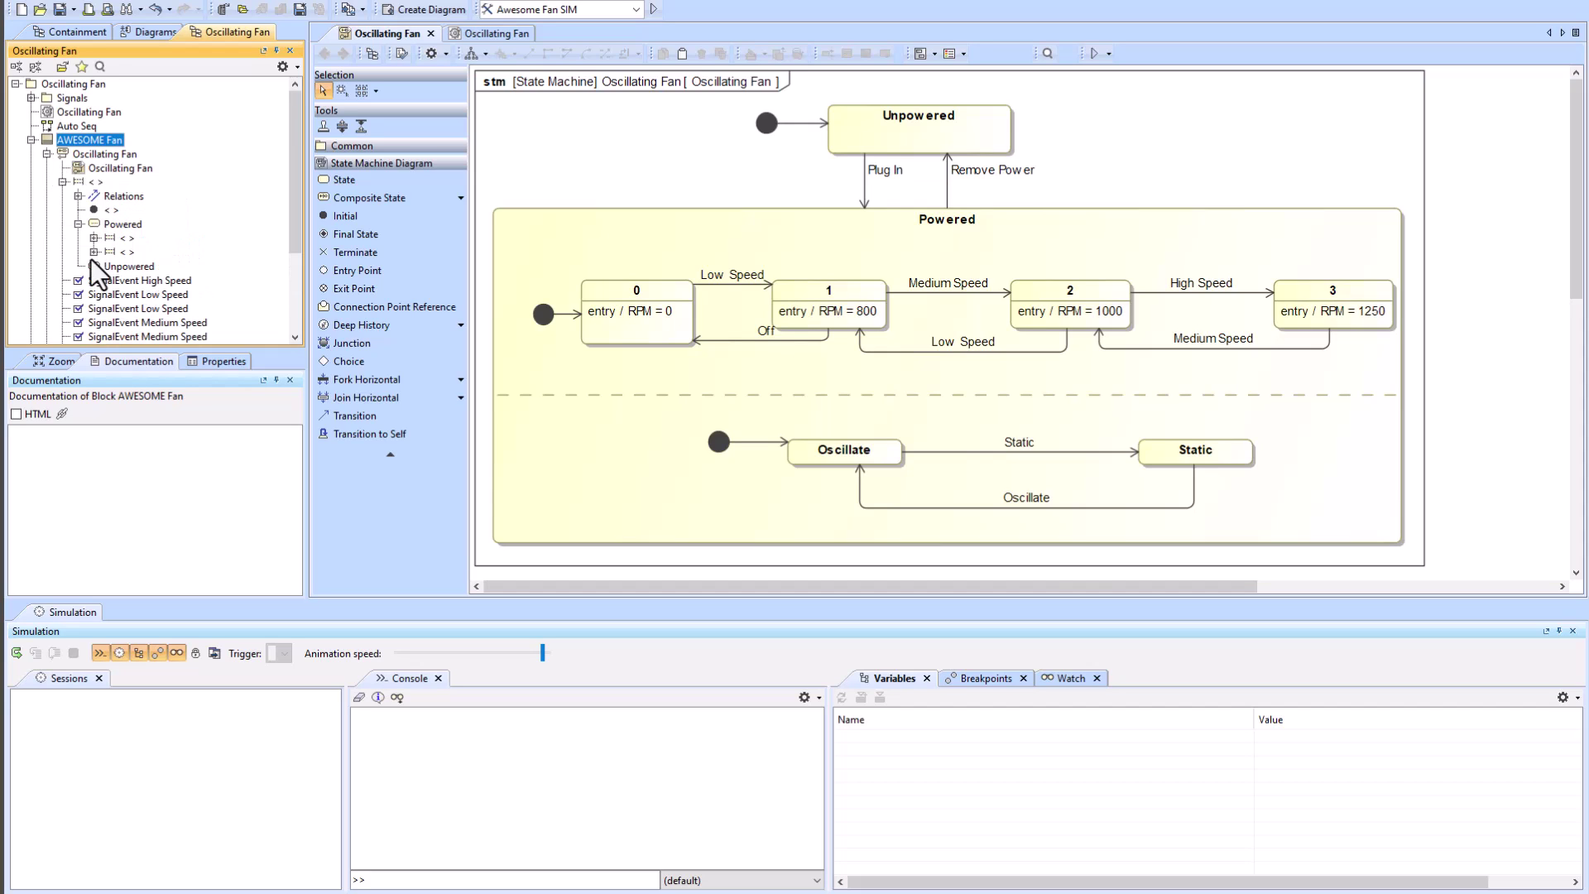
click(93, 239)
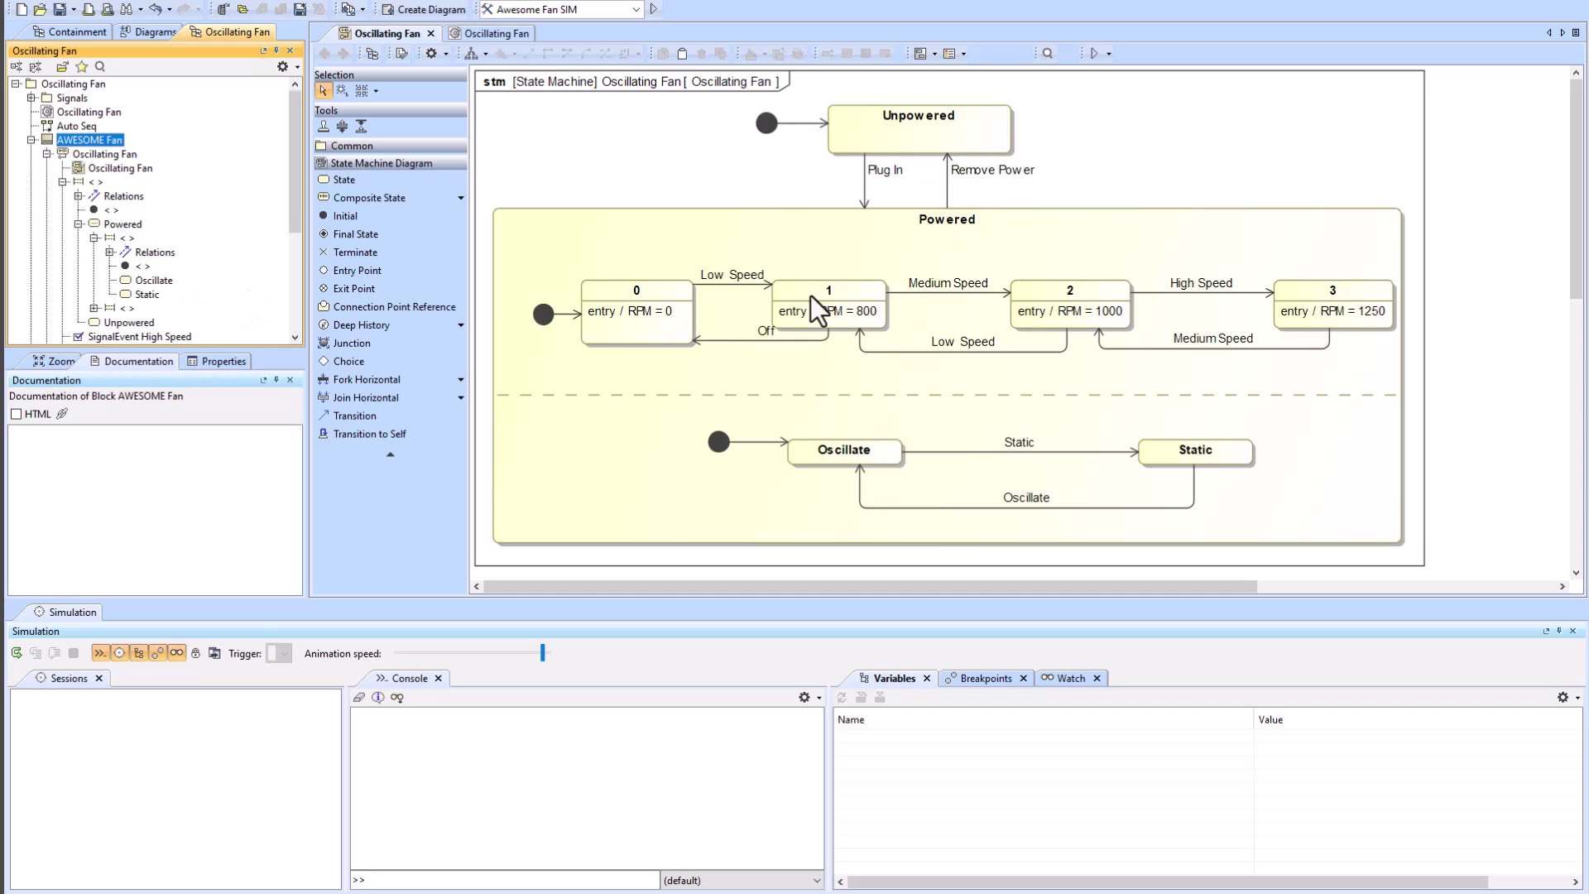
click(32, 140)
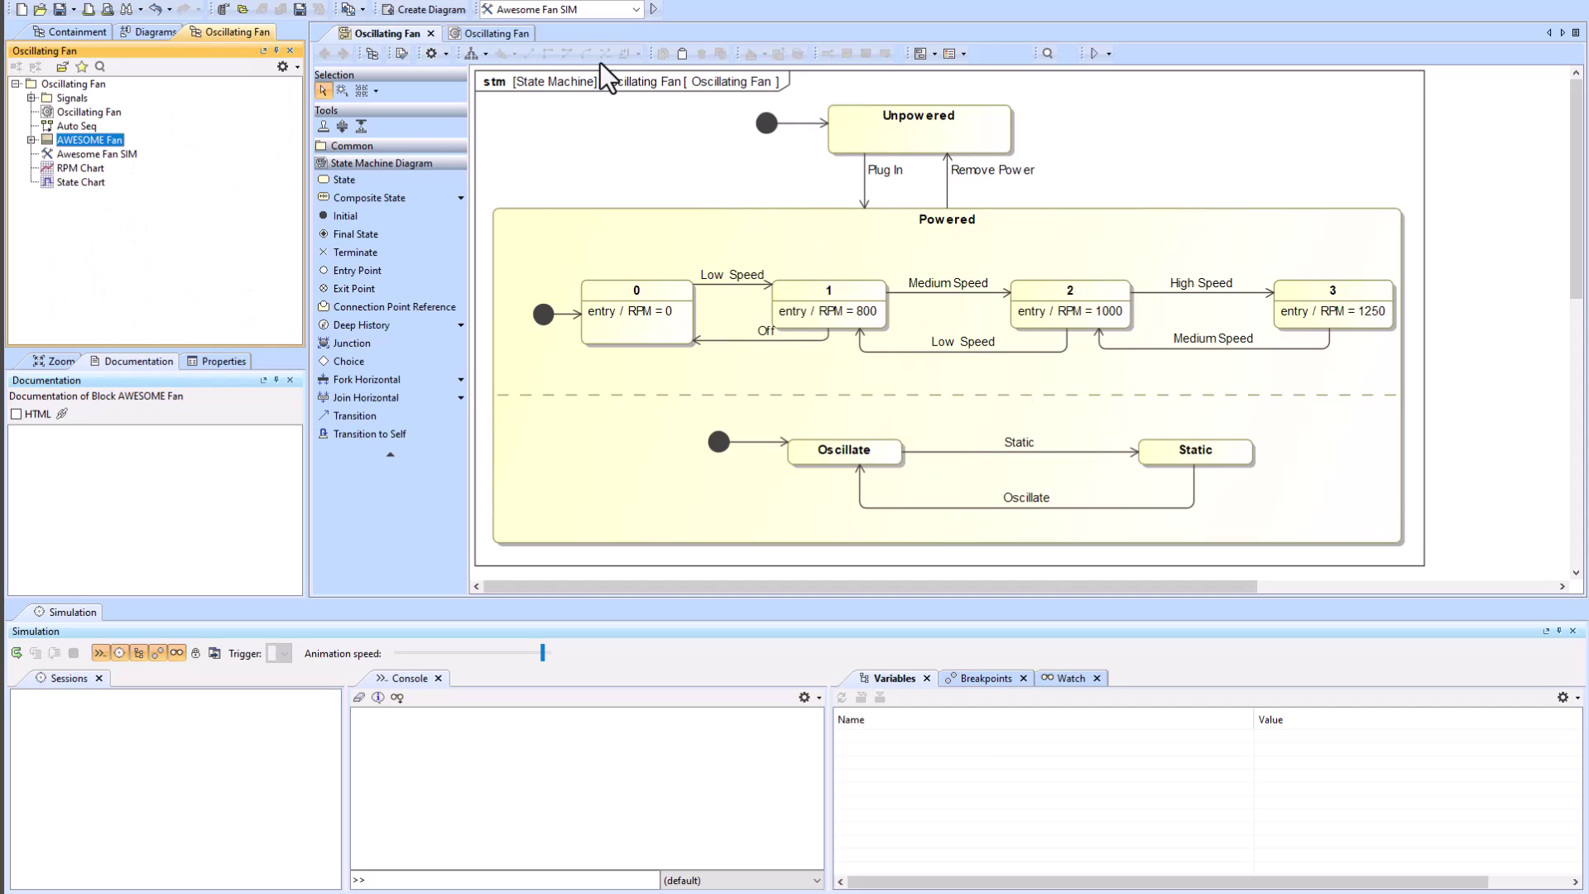
Run Awesome Fan SIM, dock the sequence diagram on the right, and fit the state machine left.
click(655, 8)
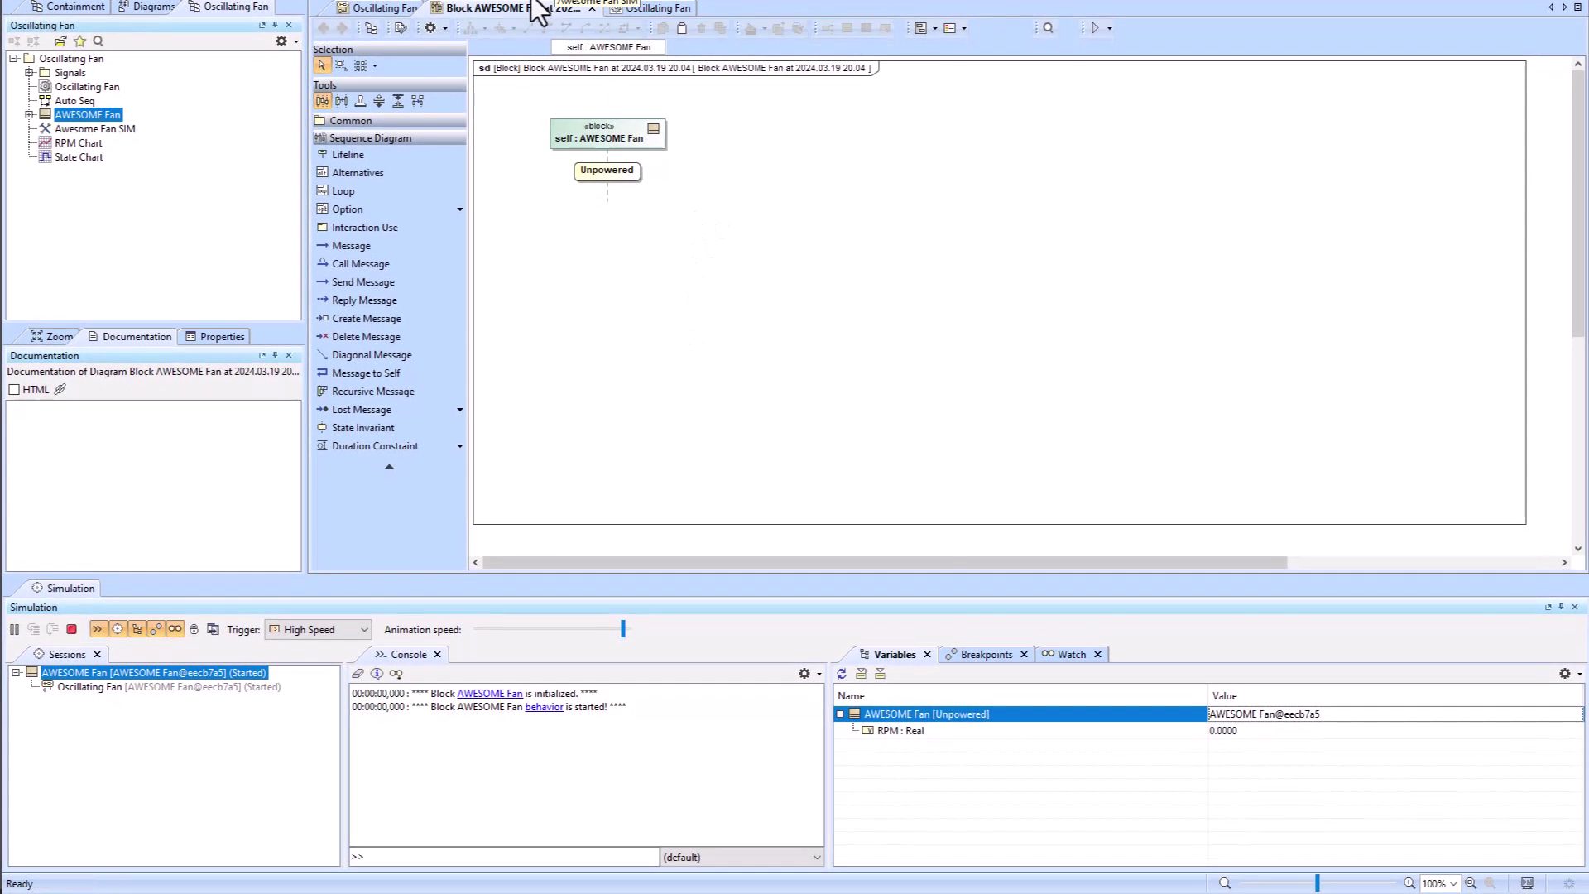
drag(546, 15, 1582, 139)
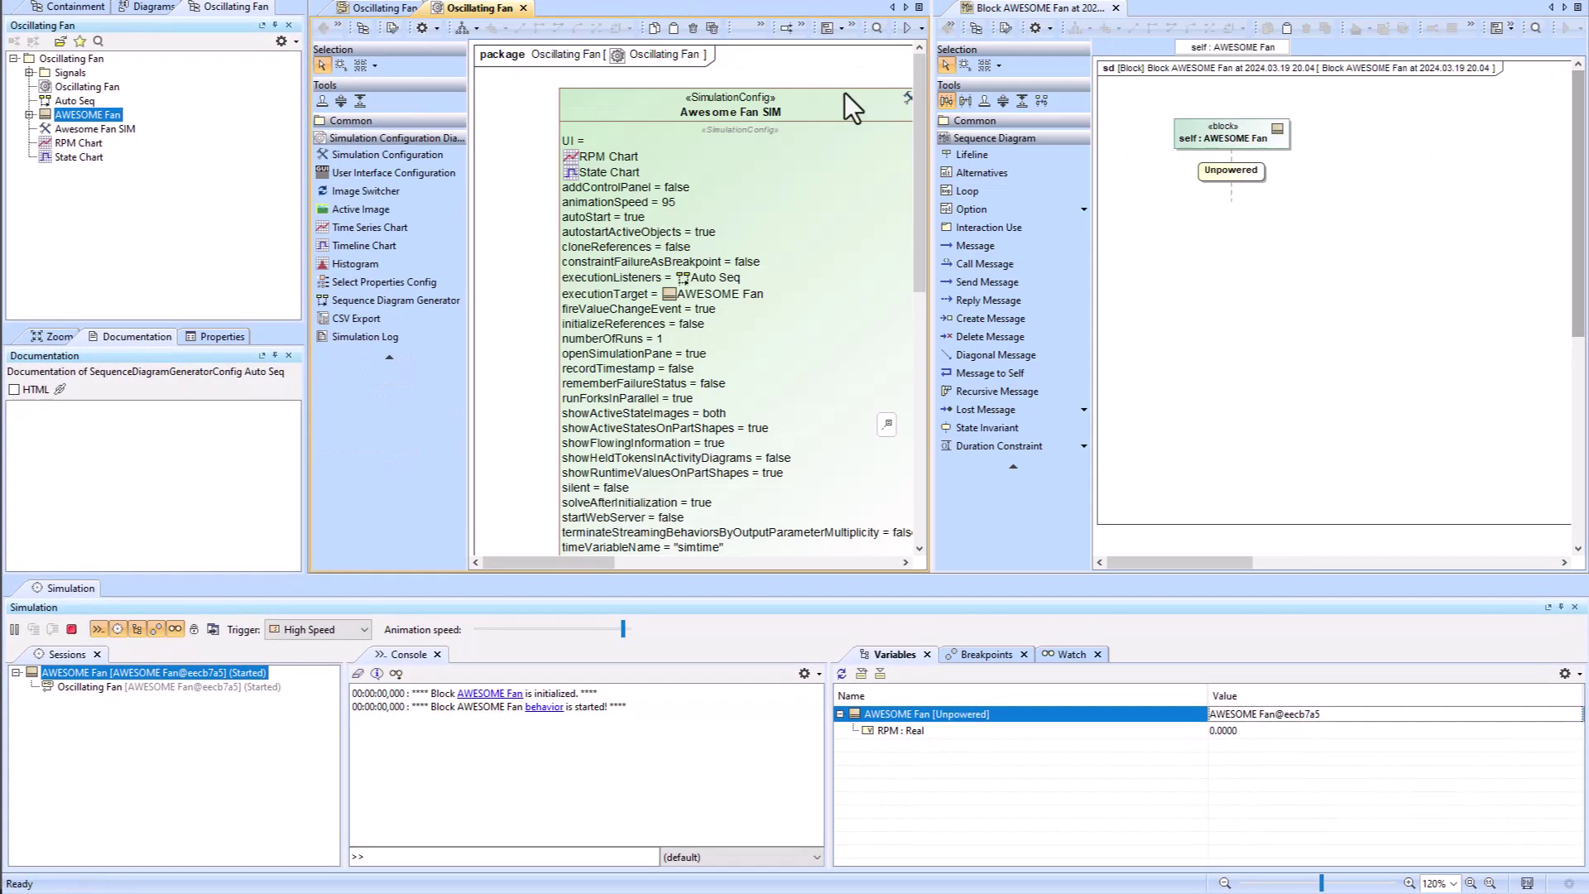
click(386, 9)
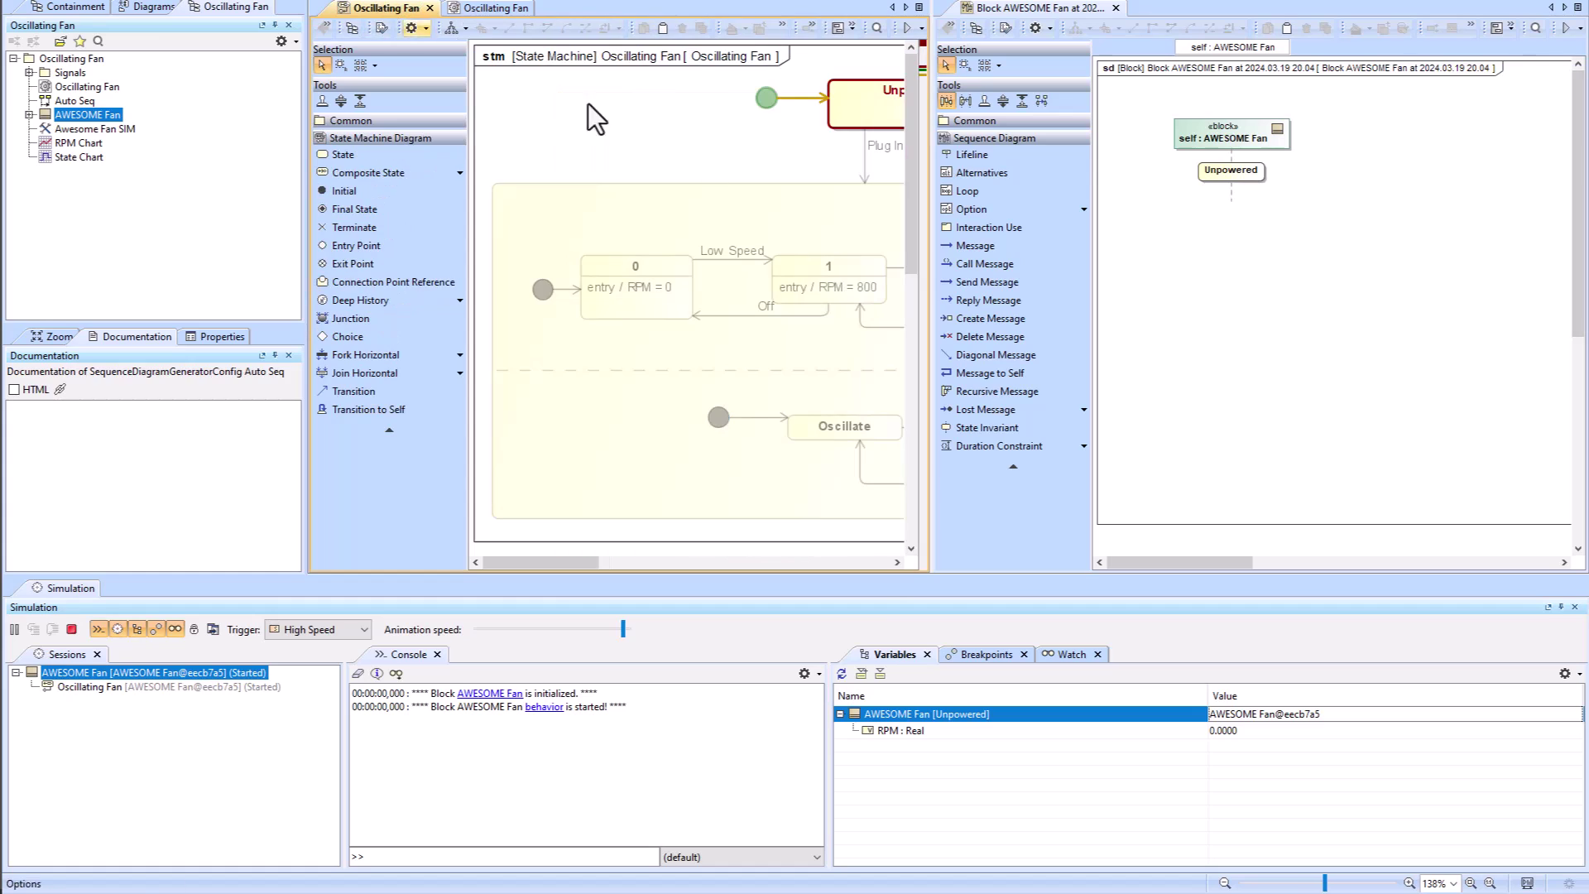
click(1471, 883)
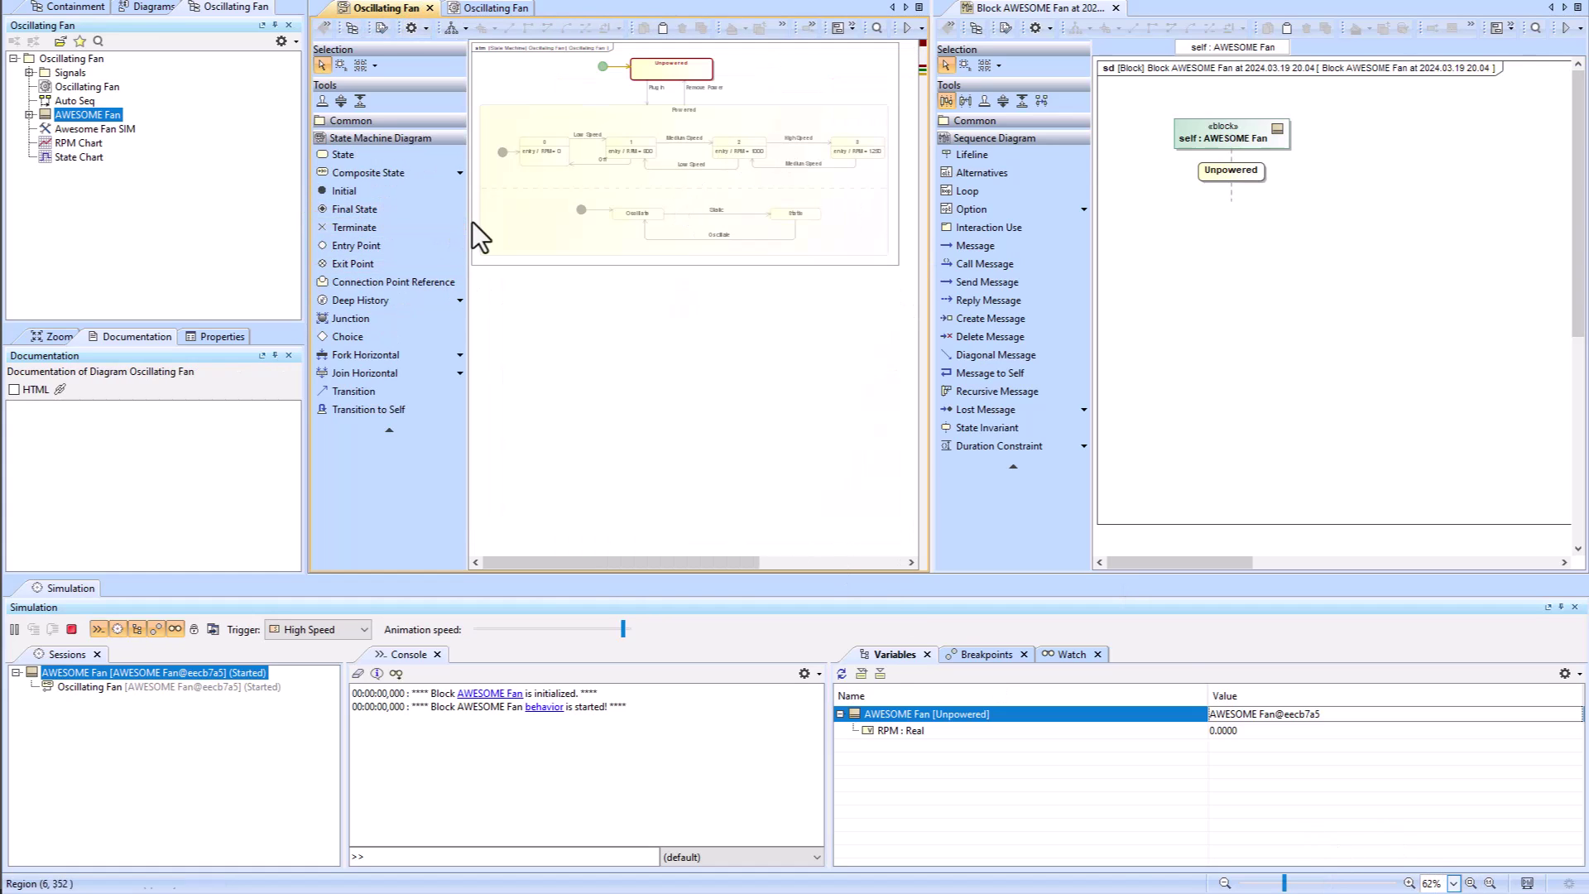
Narrow both tool palettes and resize the editors so each diagram fills its pane.
drag(468, 220, 344, 231)
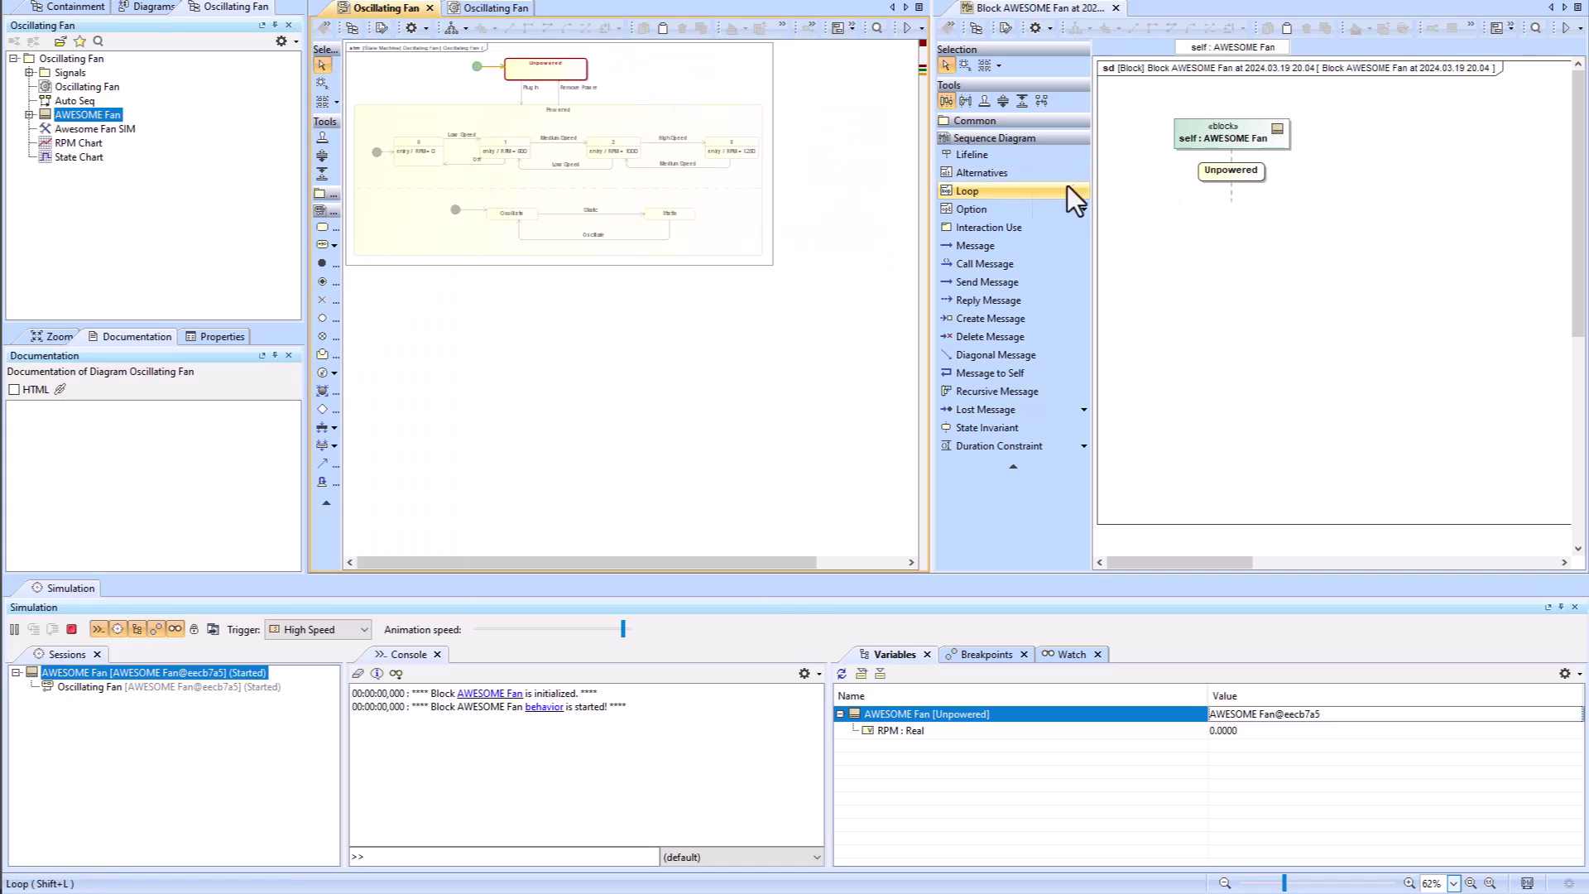
drag(930, 211, 1061, 217)
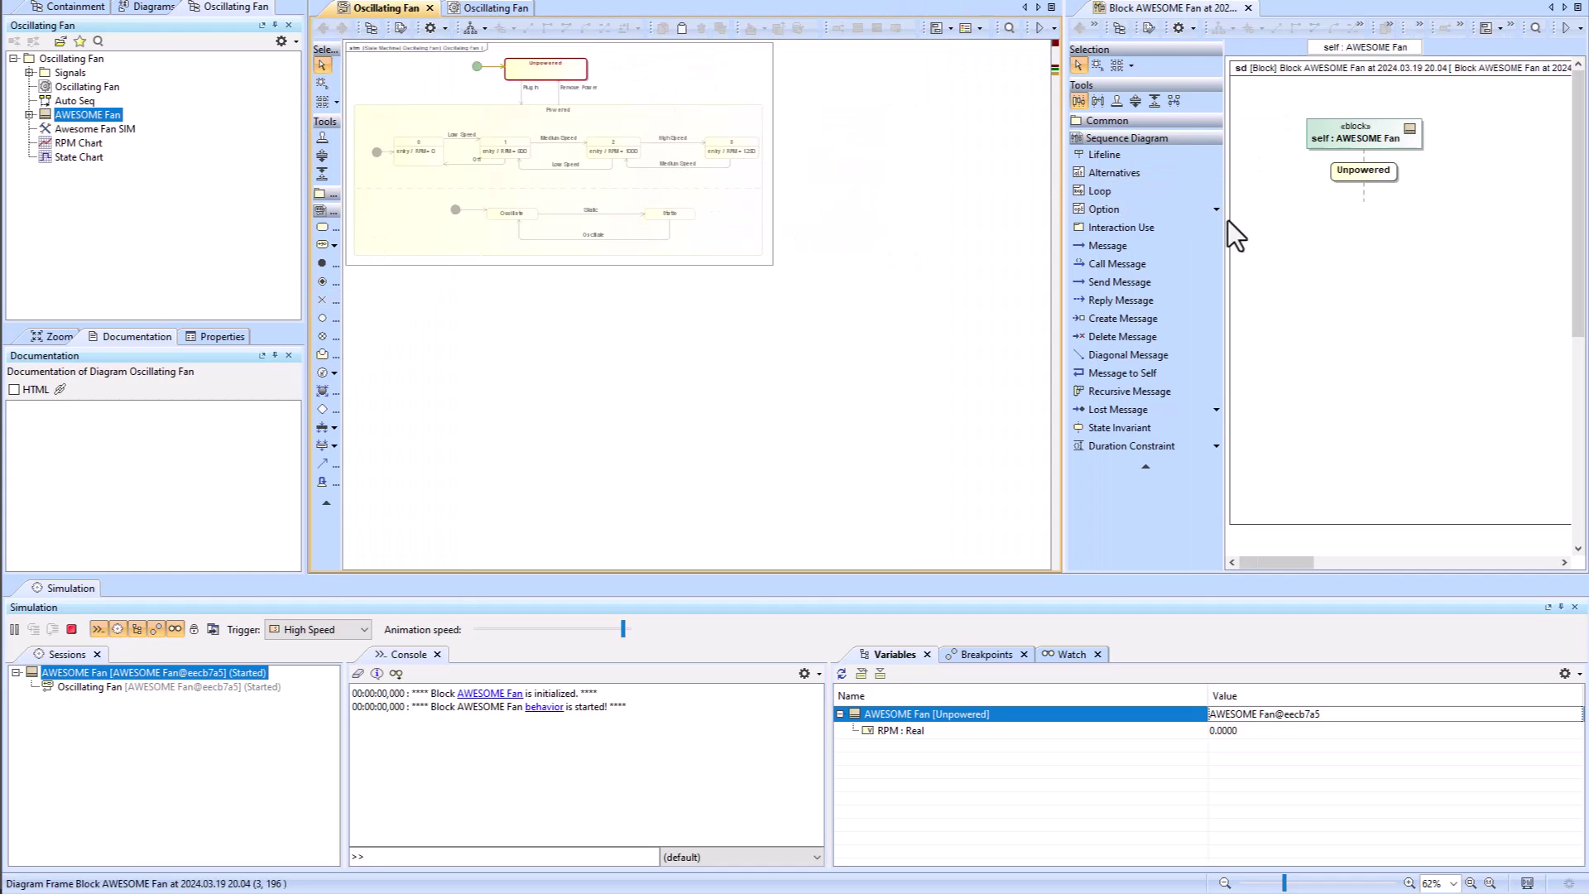
drag(1224, 226, 1134, 230)
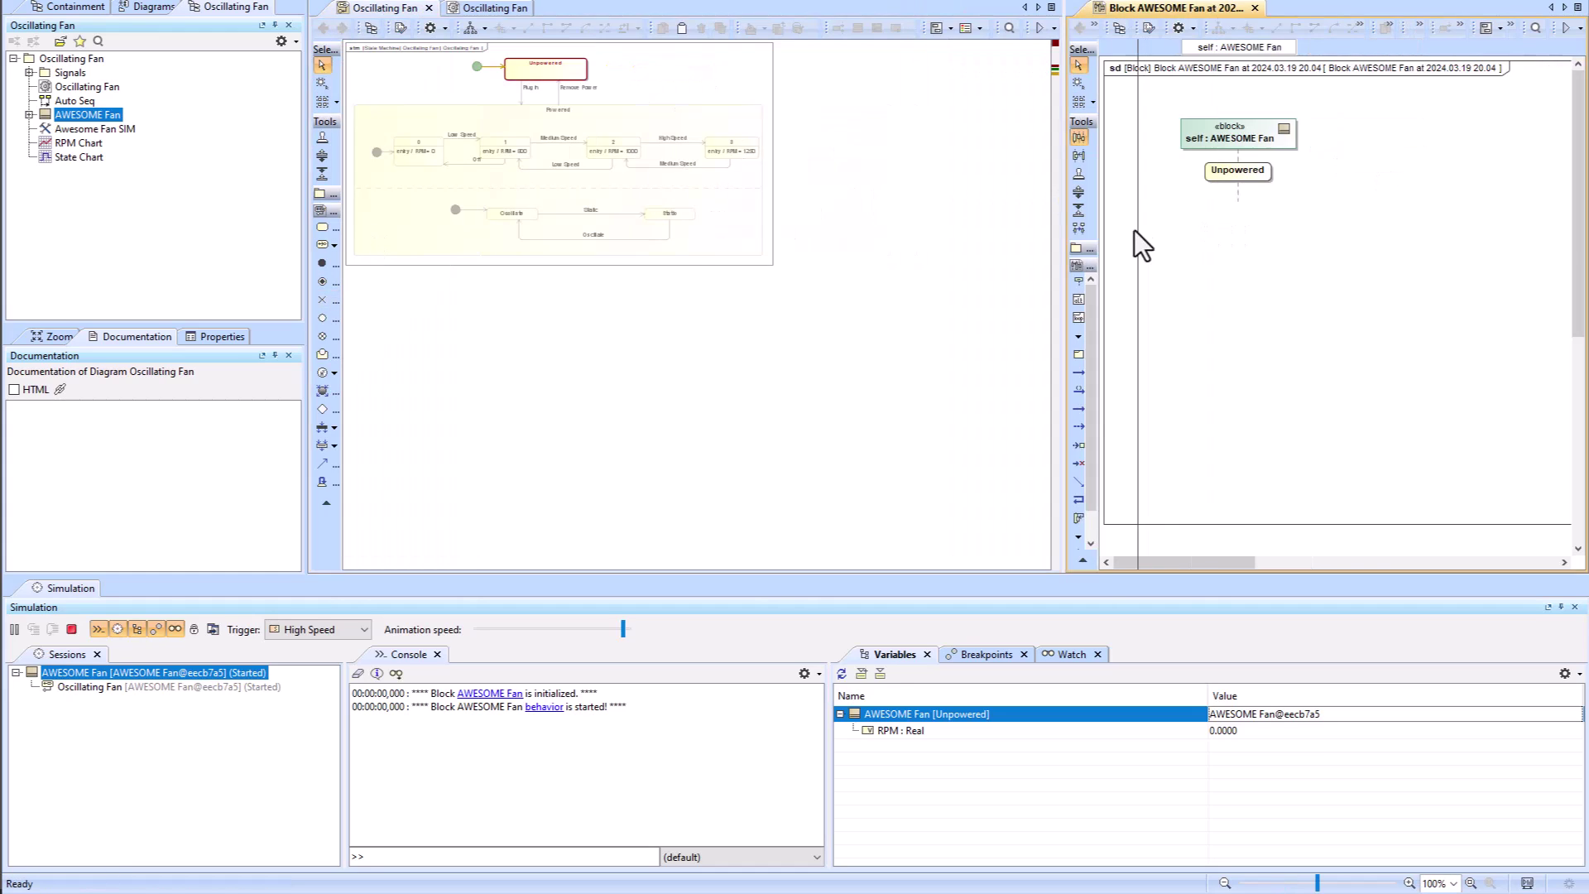
click(604, 92)
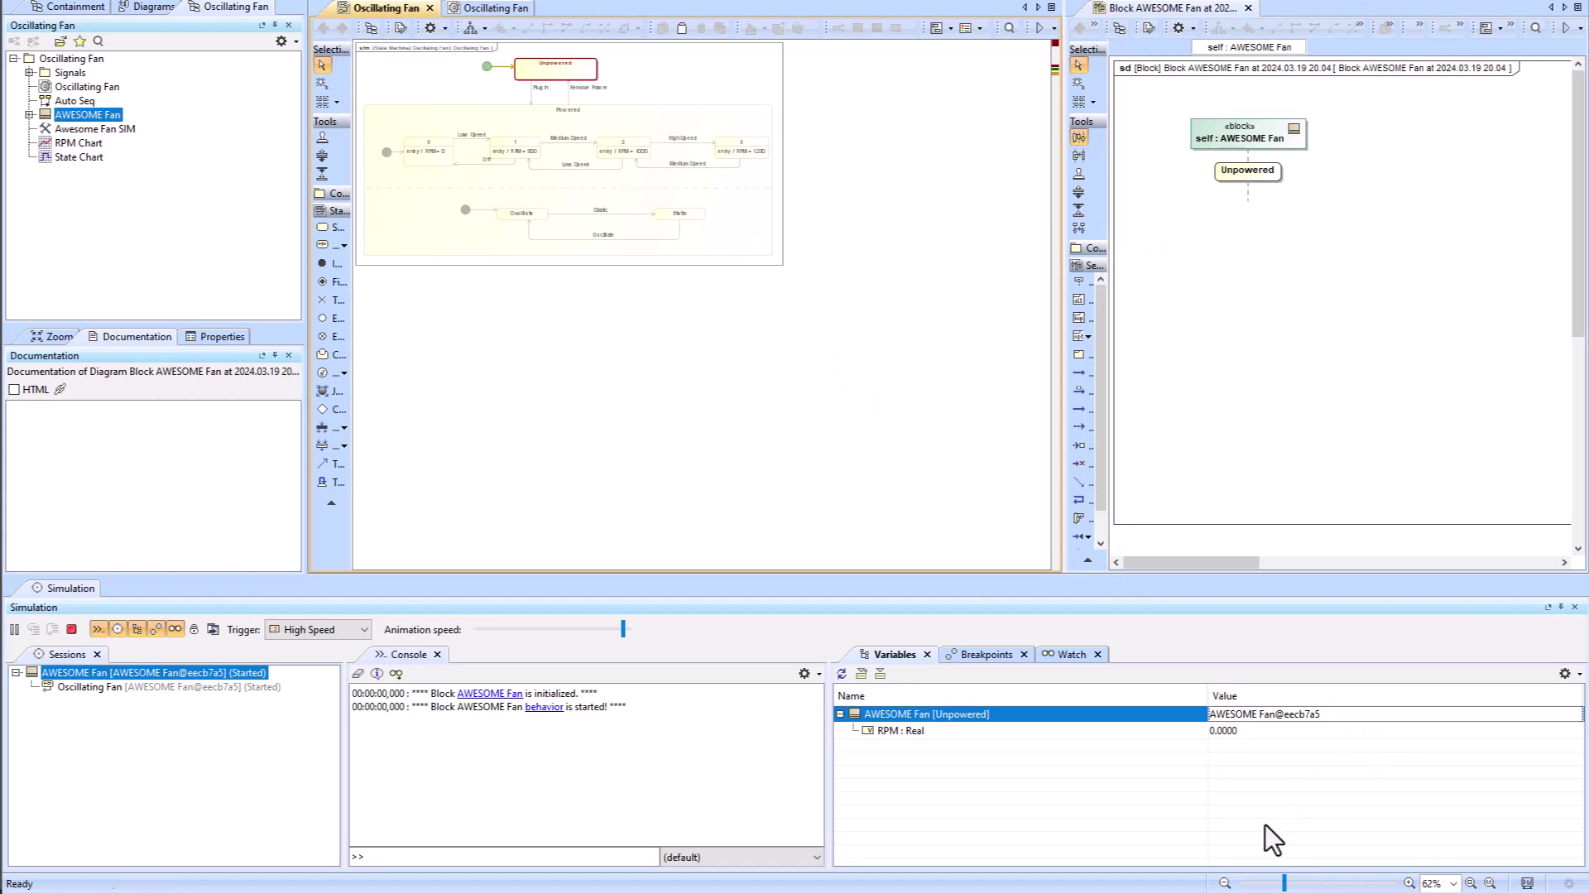
click(1409, 882)
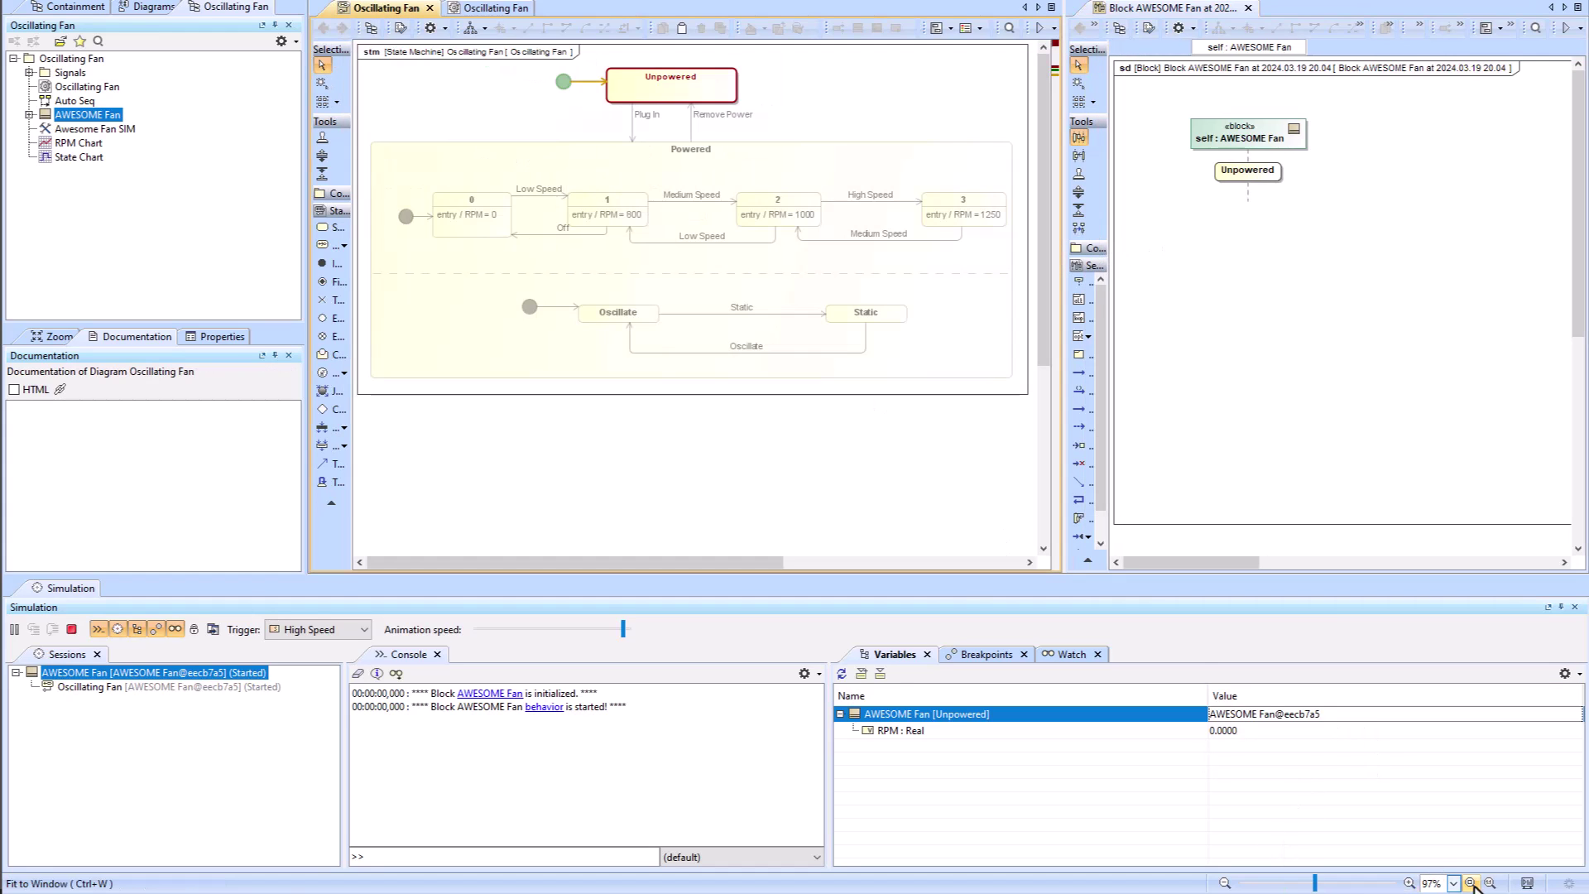
Send Plug In to the fan and label the empty state invariant under Powered '0'.
click(320, 631)
click(300, 728)
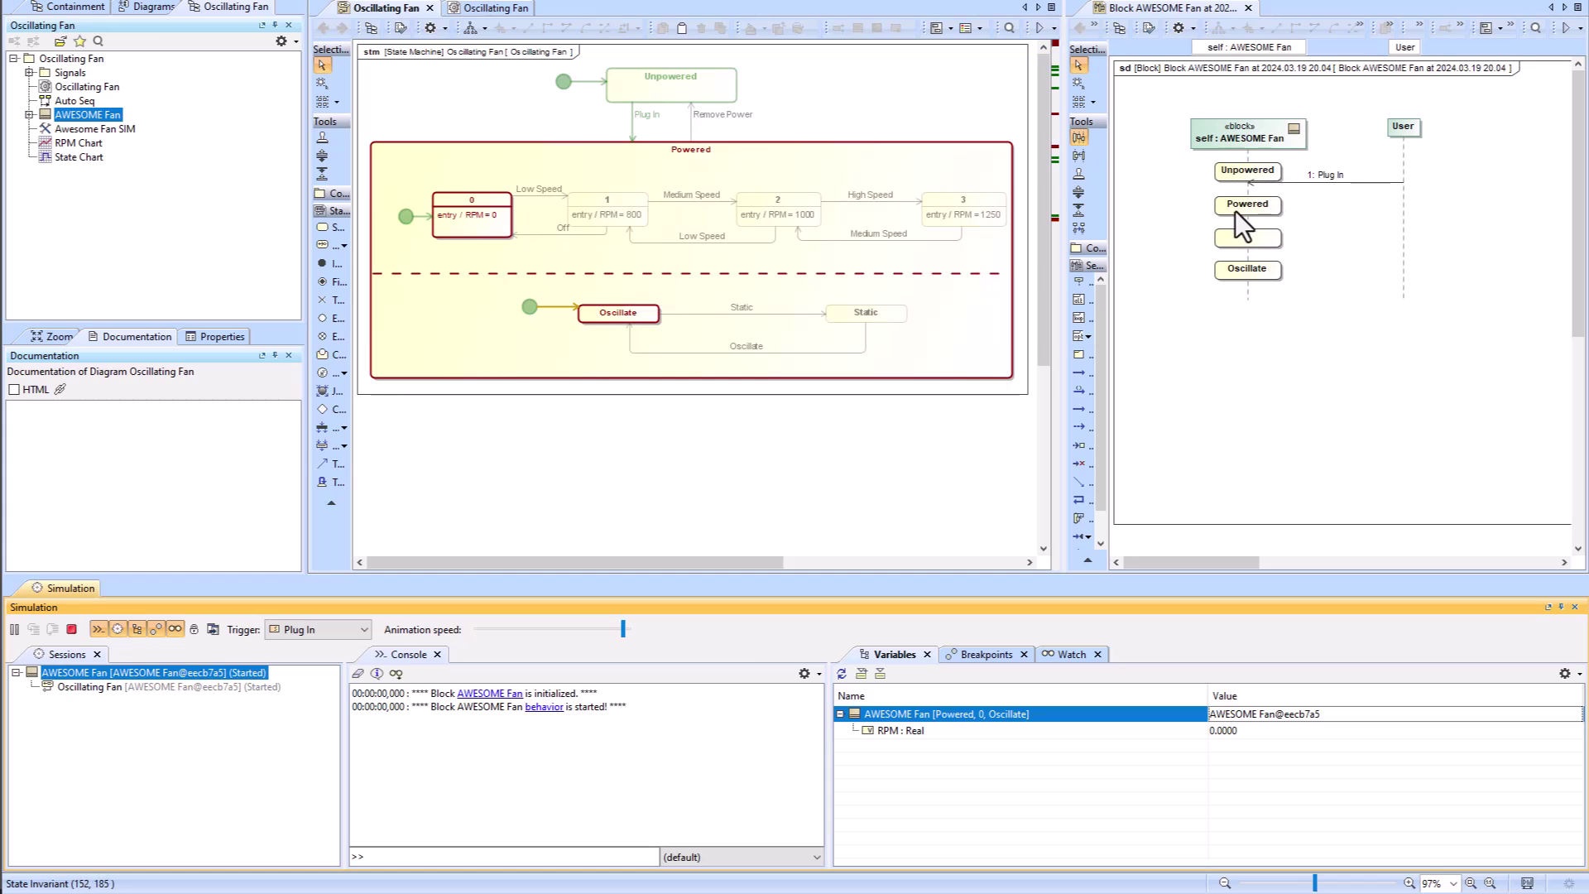
click(1248, 238)
text(0)
Send Static, then fire Low, Medium and High Speed to reach 1250 RPM.
click(335, 637)
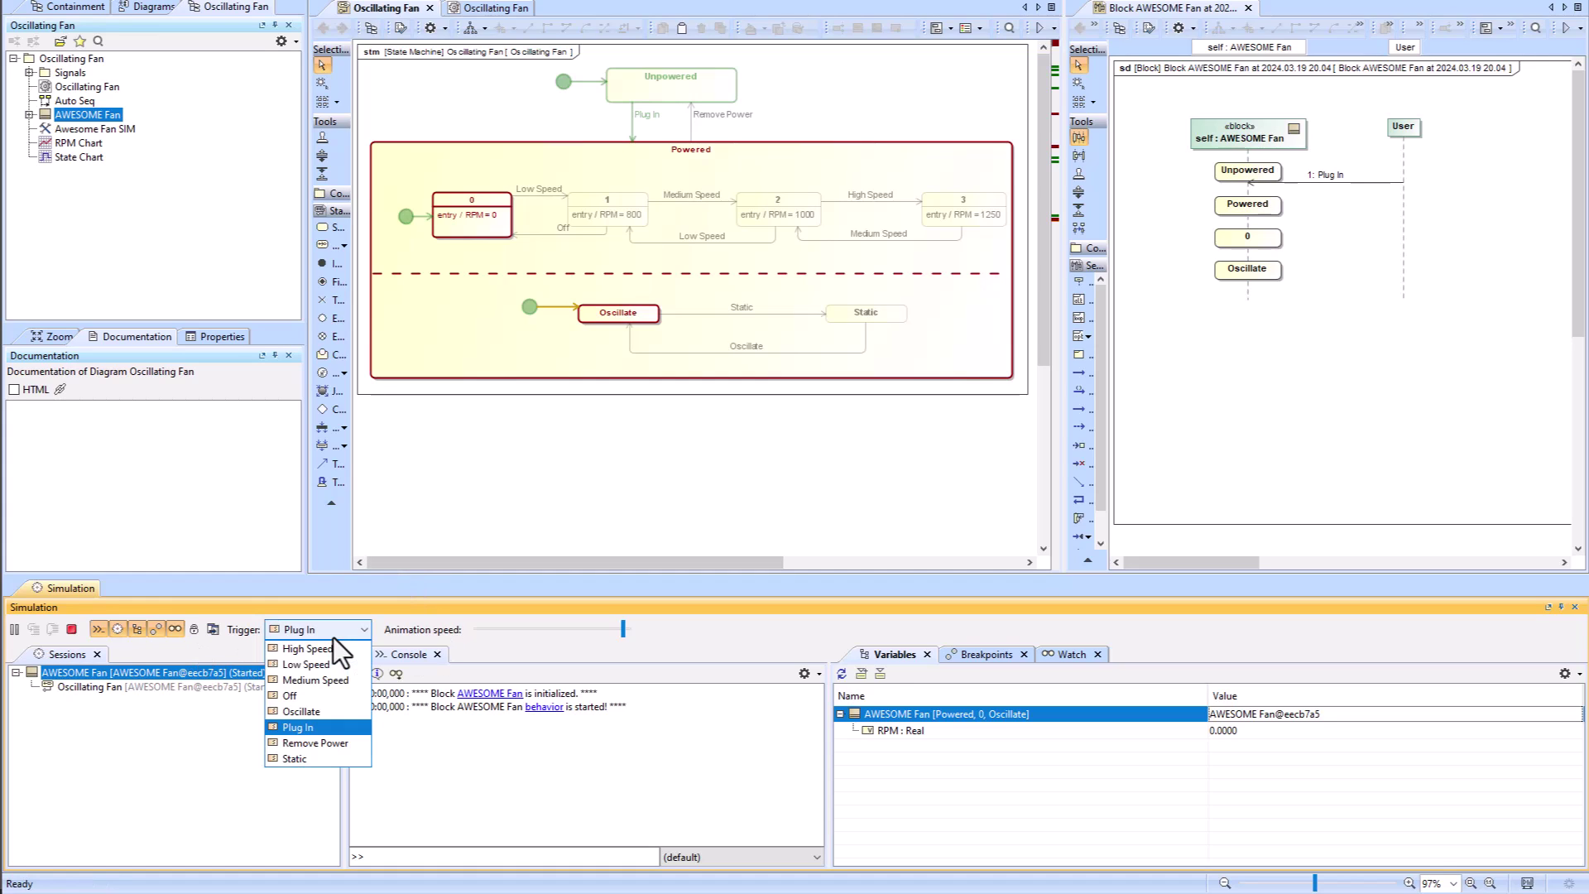
click(293, 758)
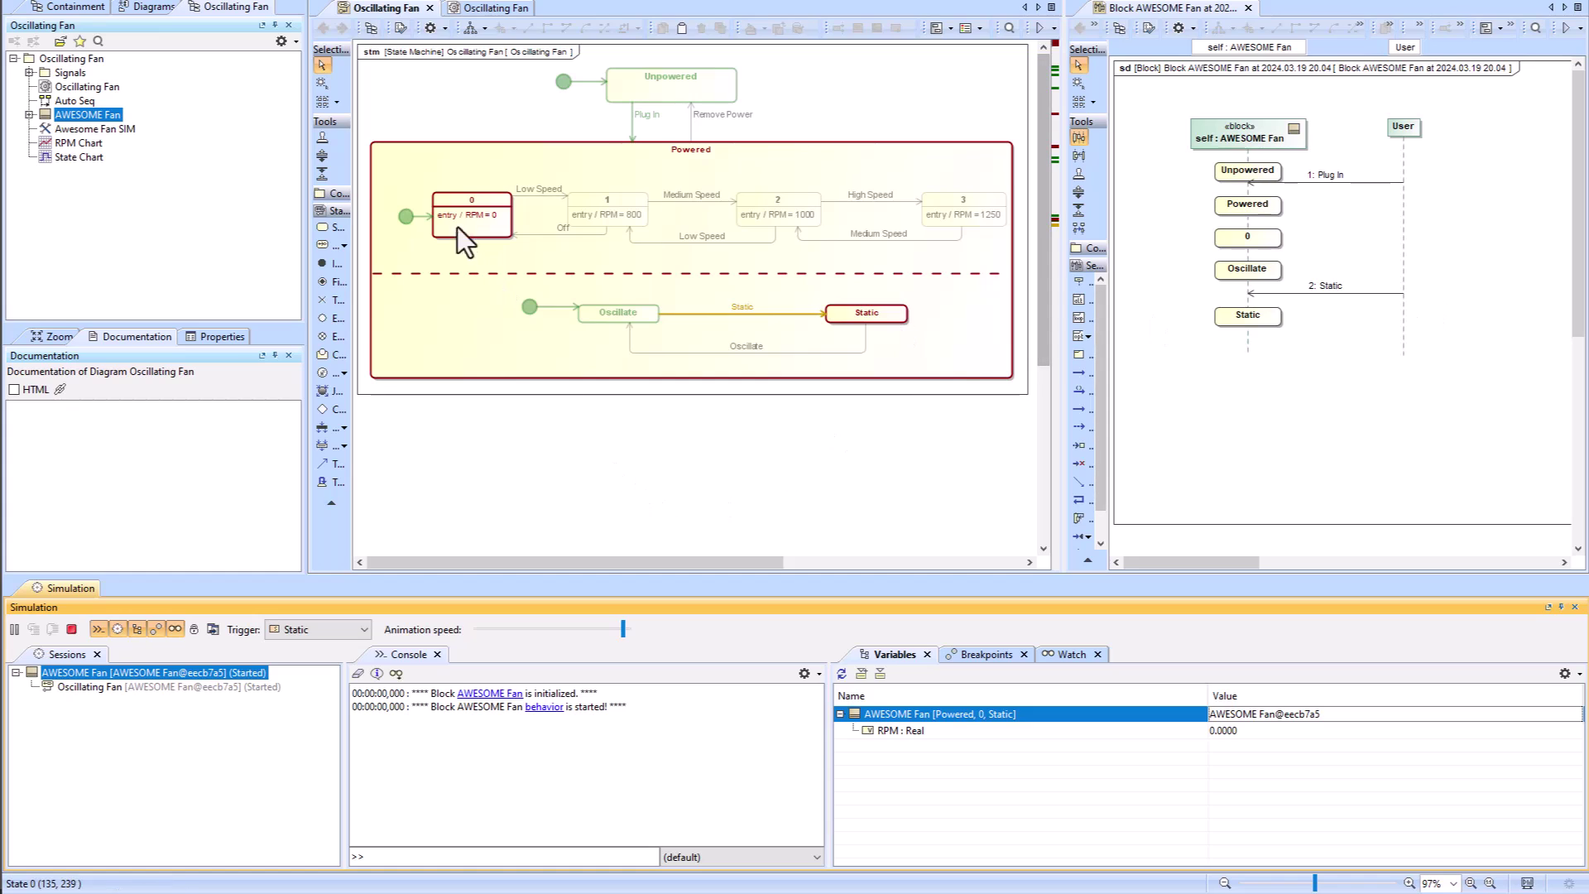
click(356, 628)
click(339, 663)
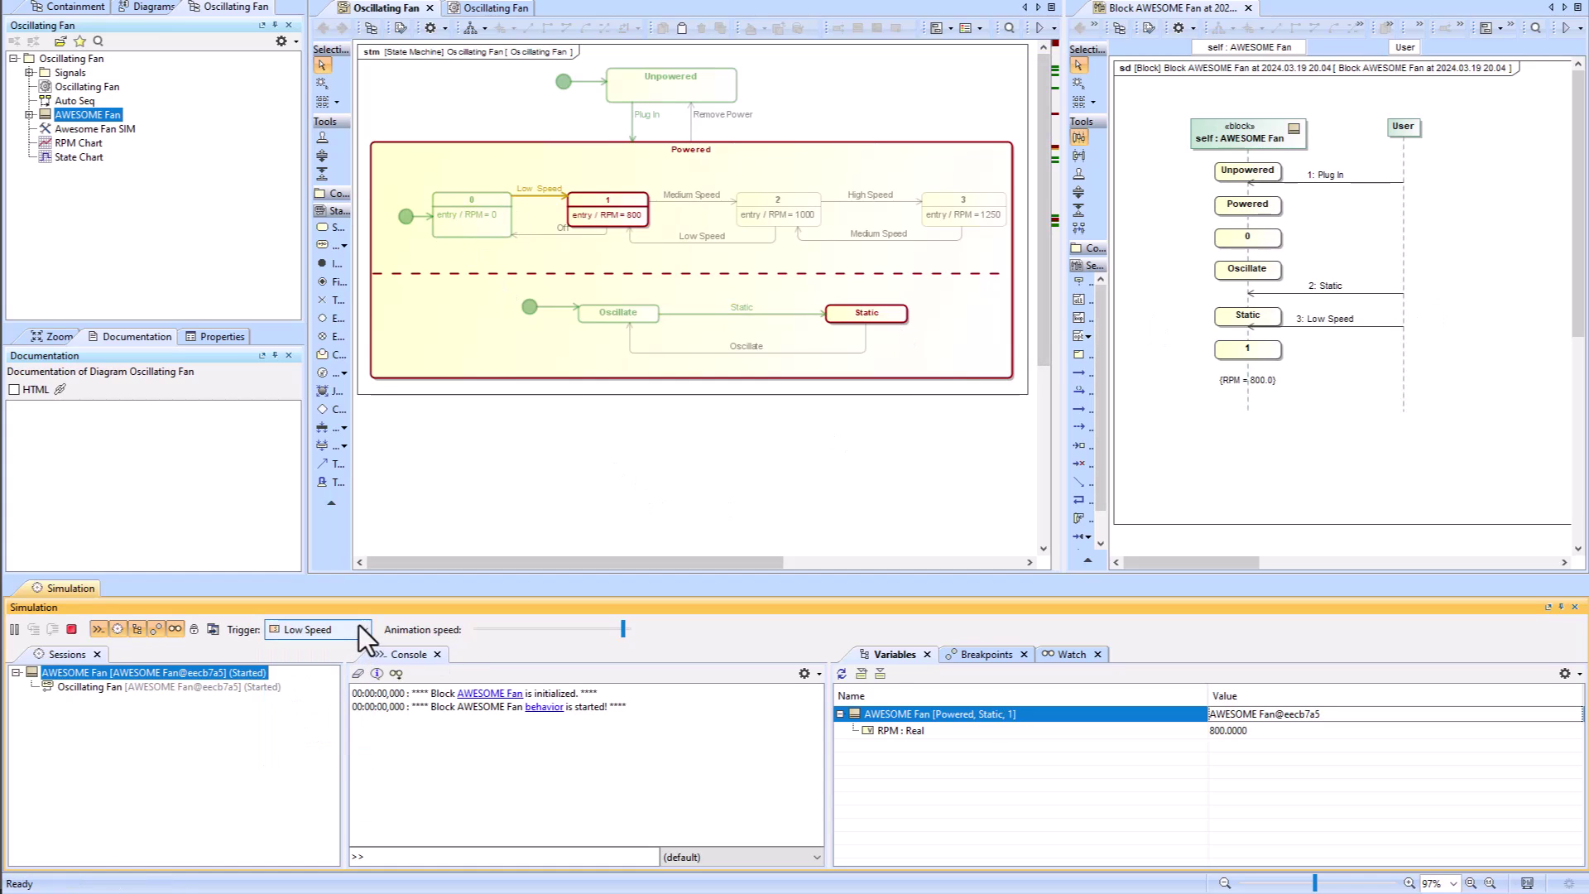
click(359, 625)
click(339, 680)
click(357, 628)
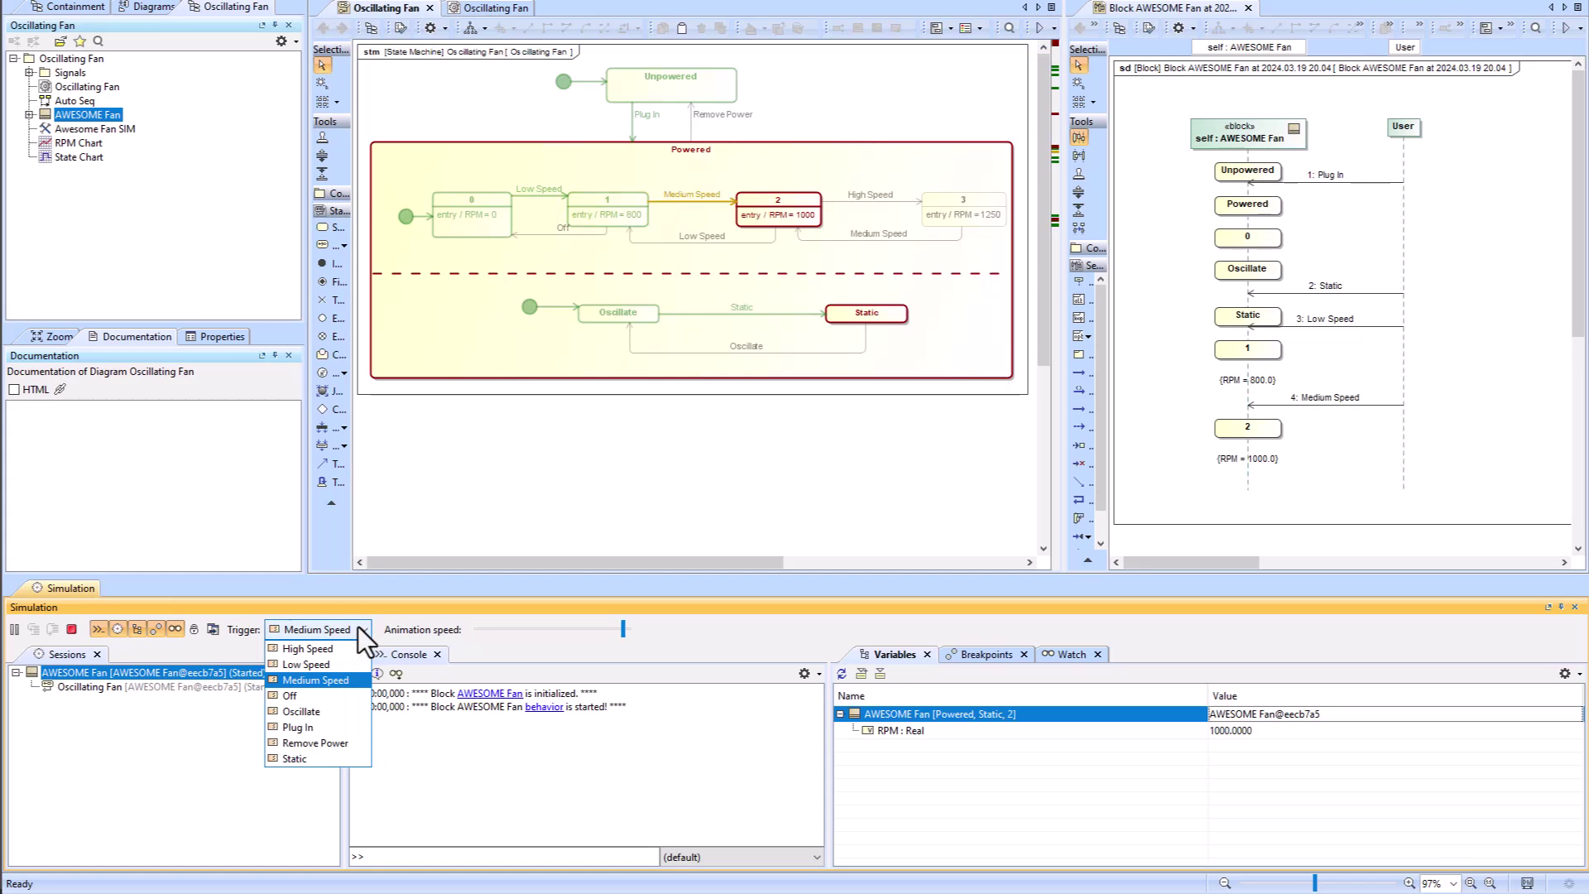
click(334, 650)
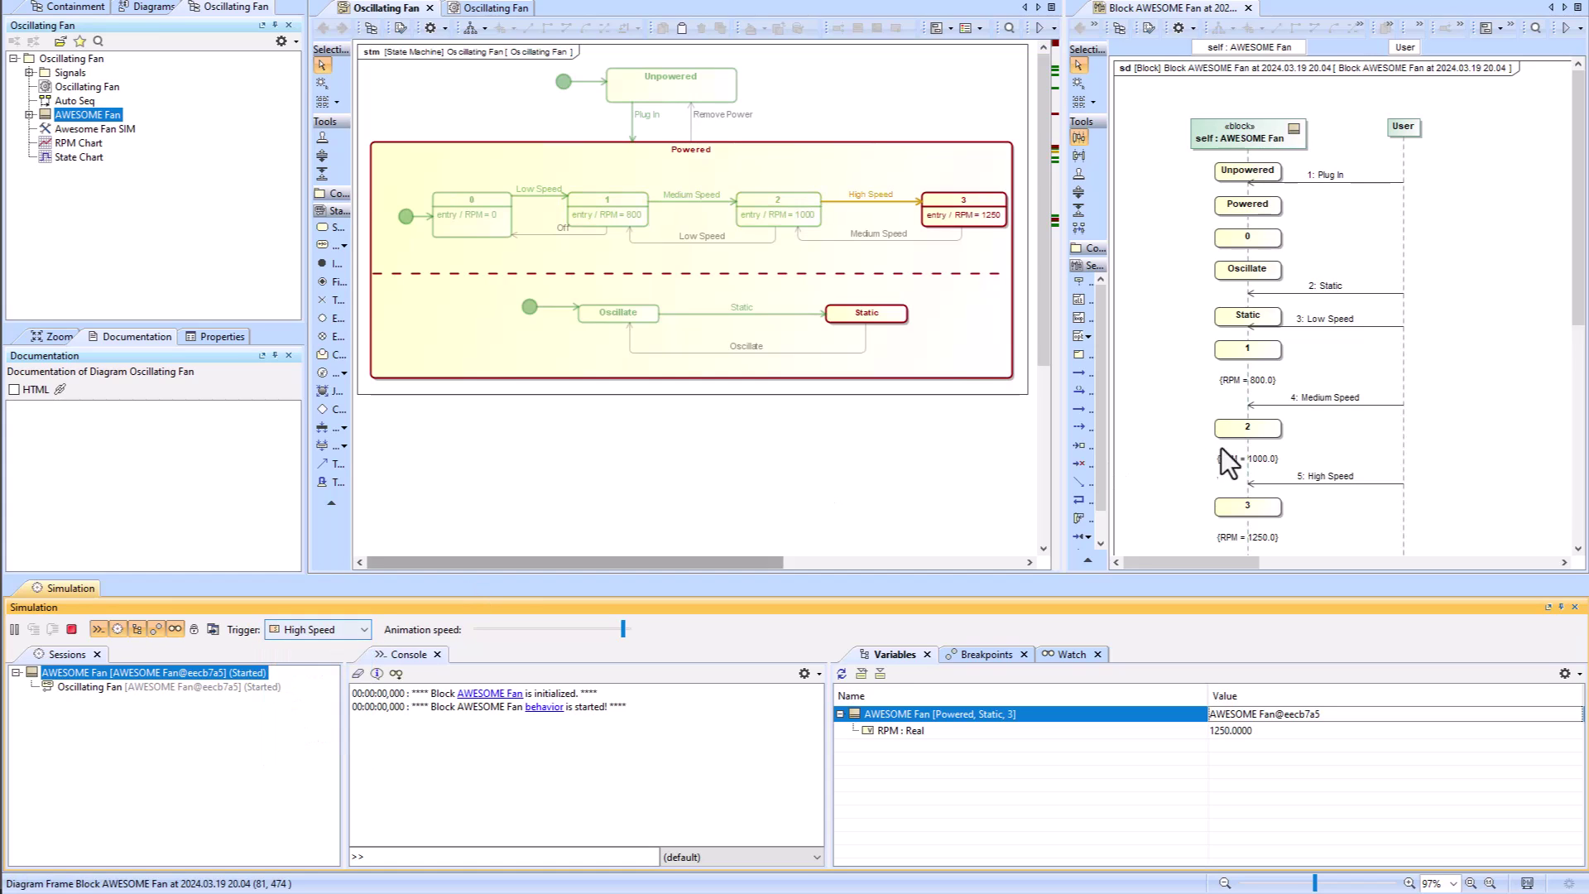
drag(1581, 252, 1581, 282)
scroll(1581, 281, up, 2)
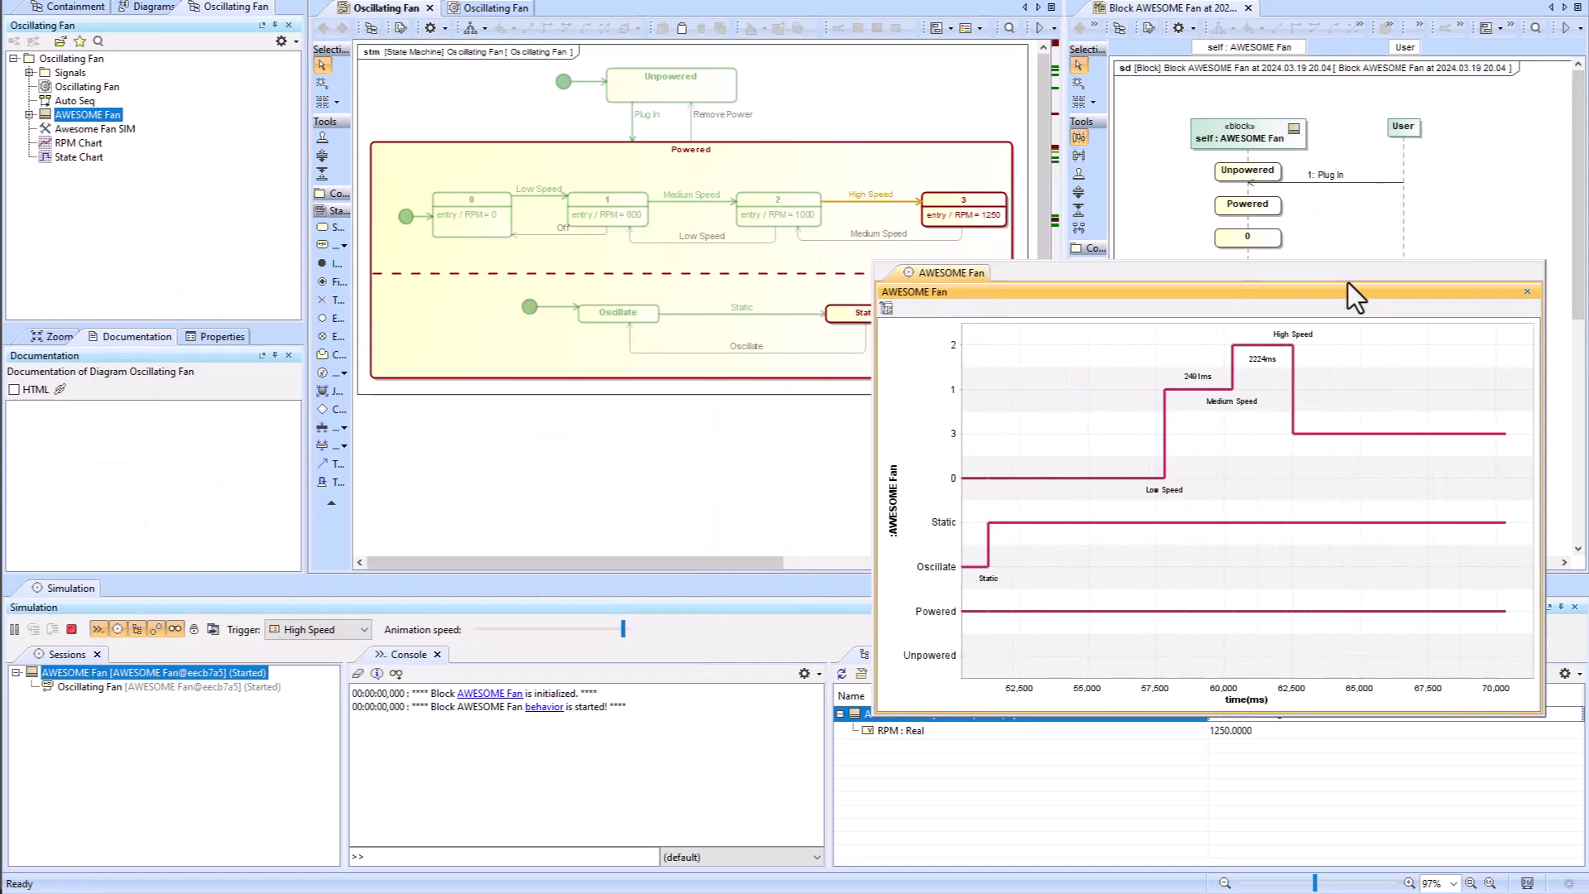
Move the state timeline and RPM charts over the lower panels, uncovering the console.
drag(1348, 282, 1202, 406)
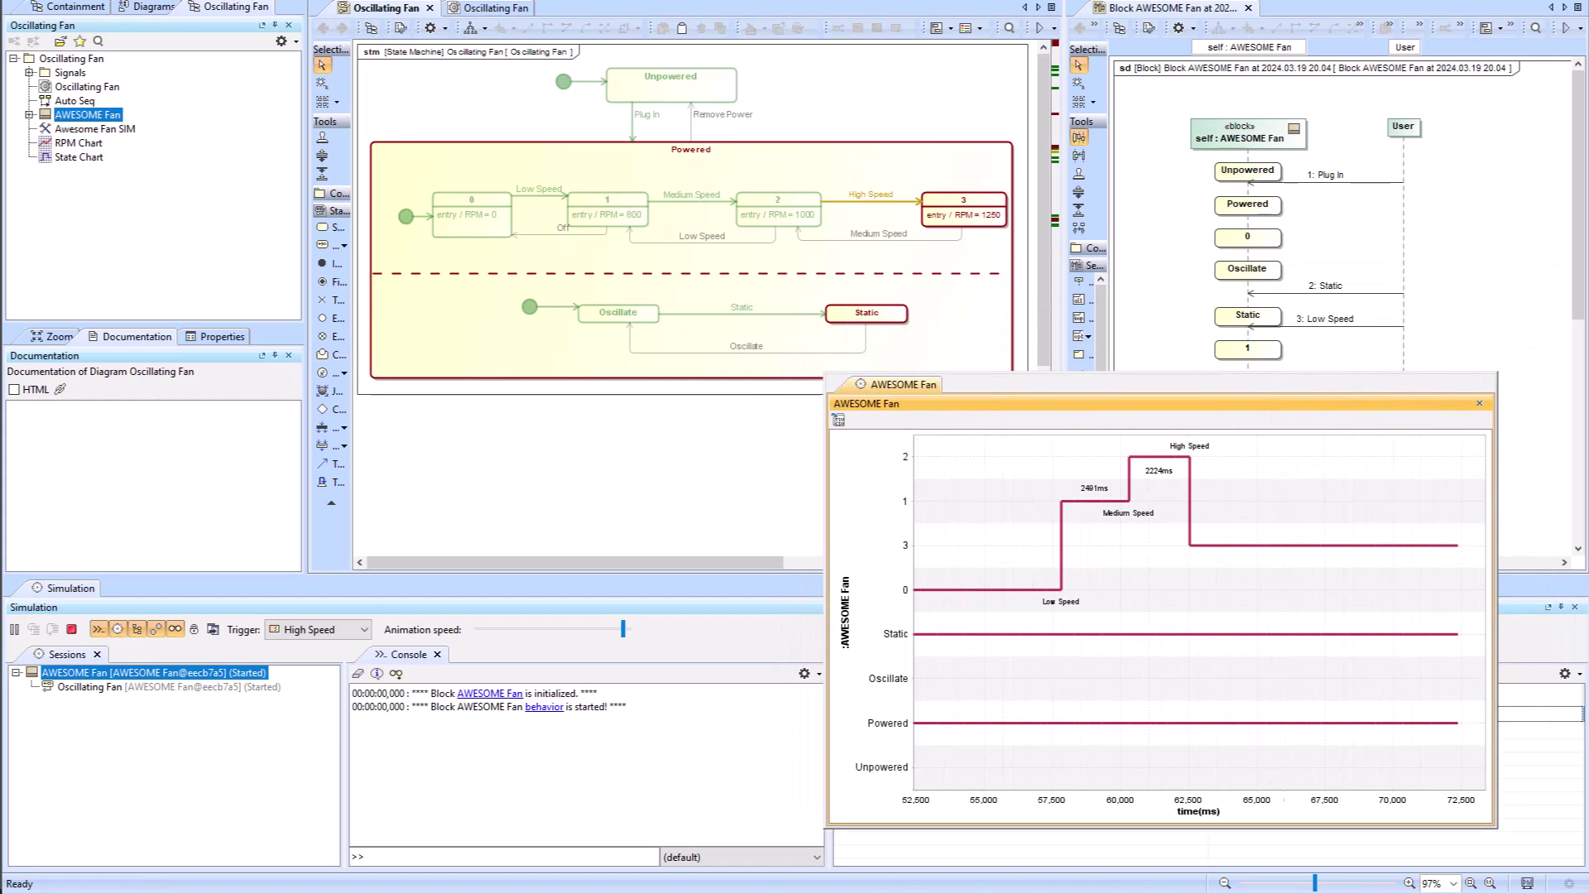
drag(478, 446, 335, 447)
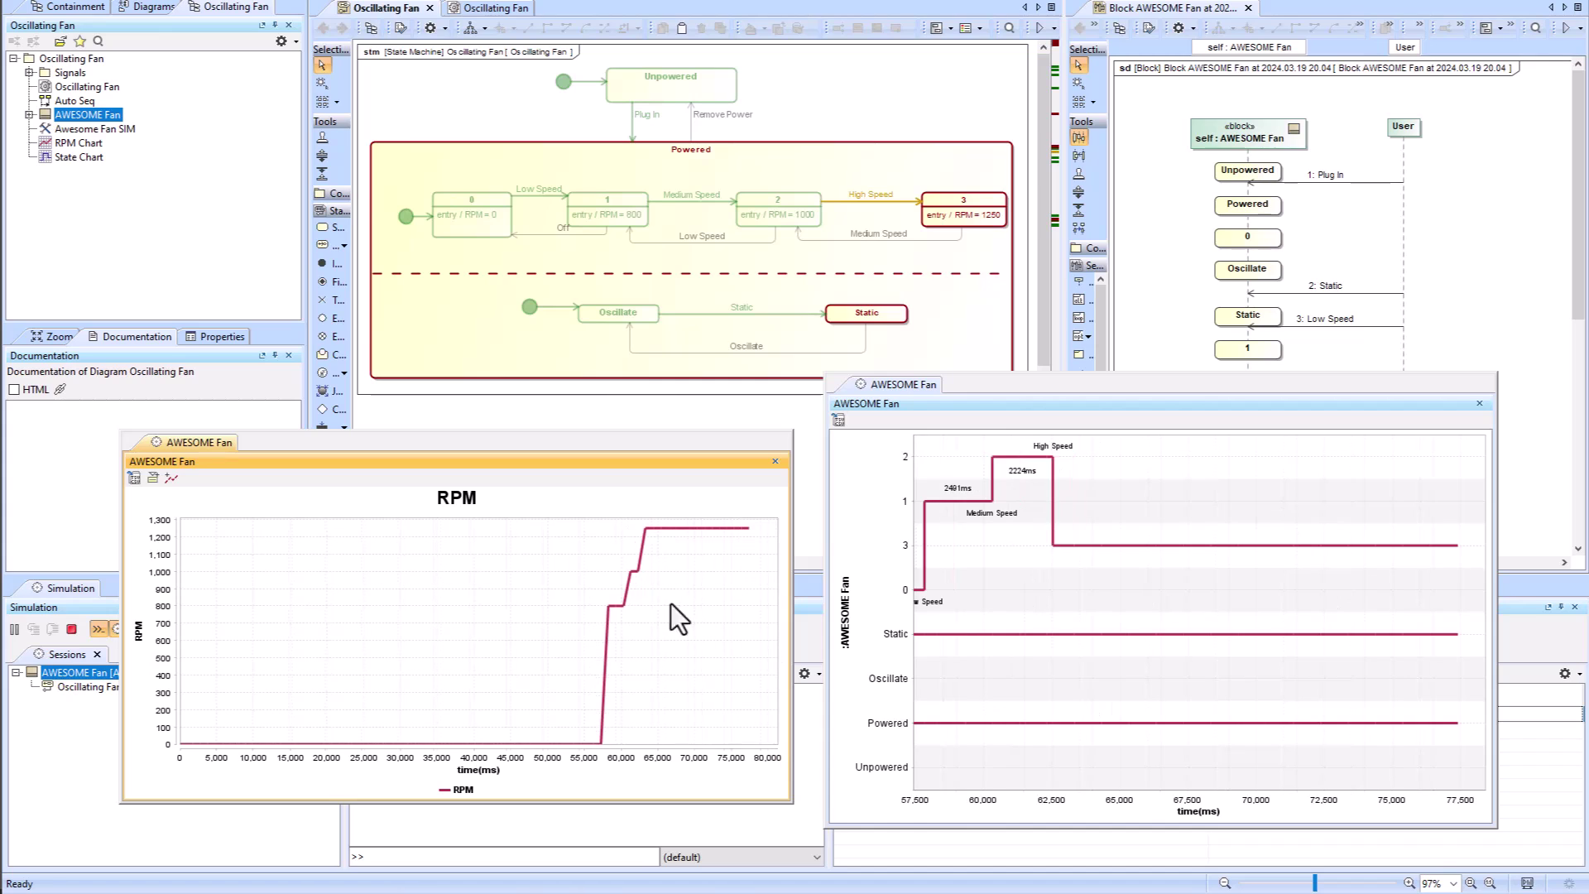
drag(704, 461, 623, 290)
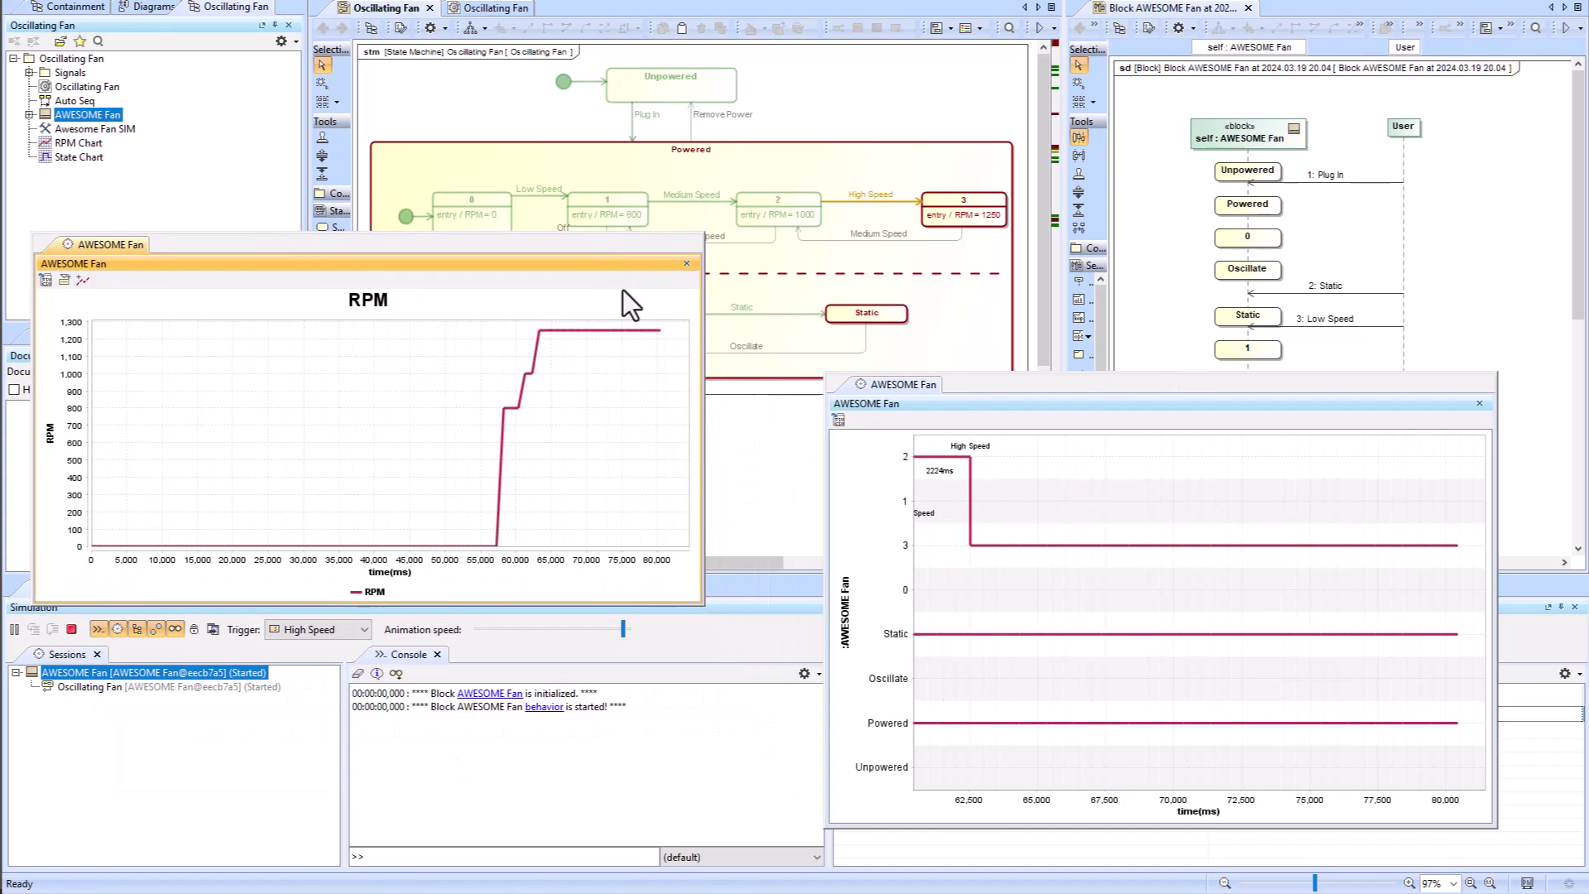
Fire Medium, High, then Medium Speed, and terminate the simulation.
click(315, 633)
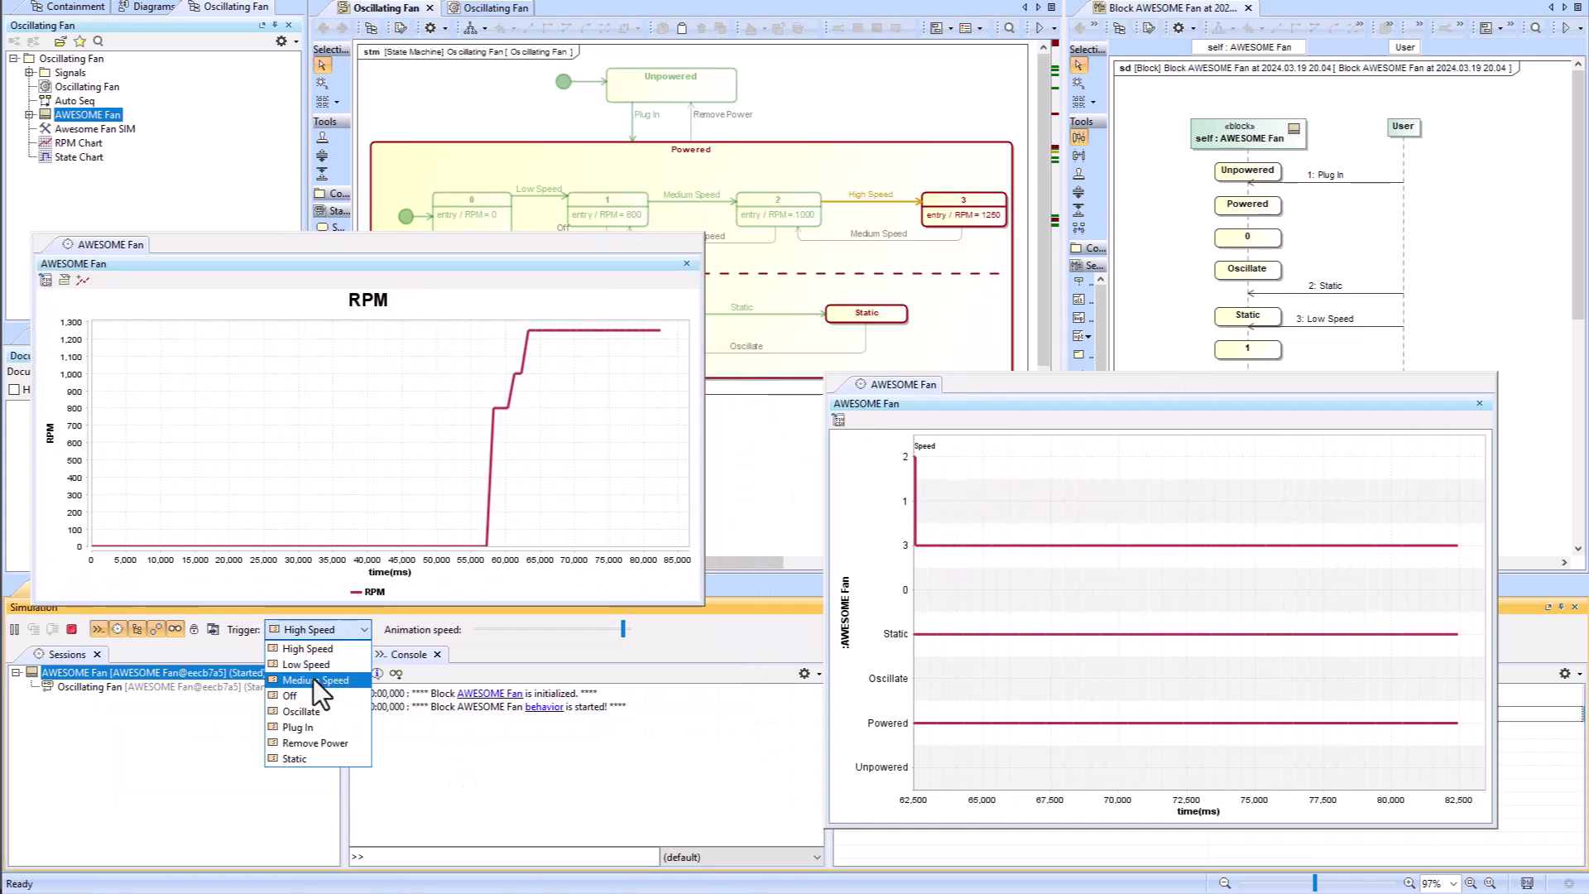
click(314, 681)
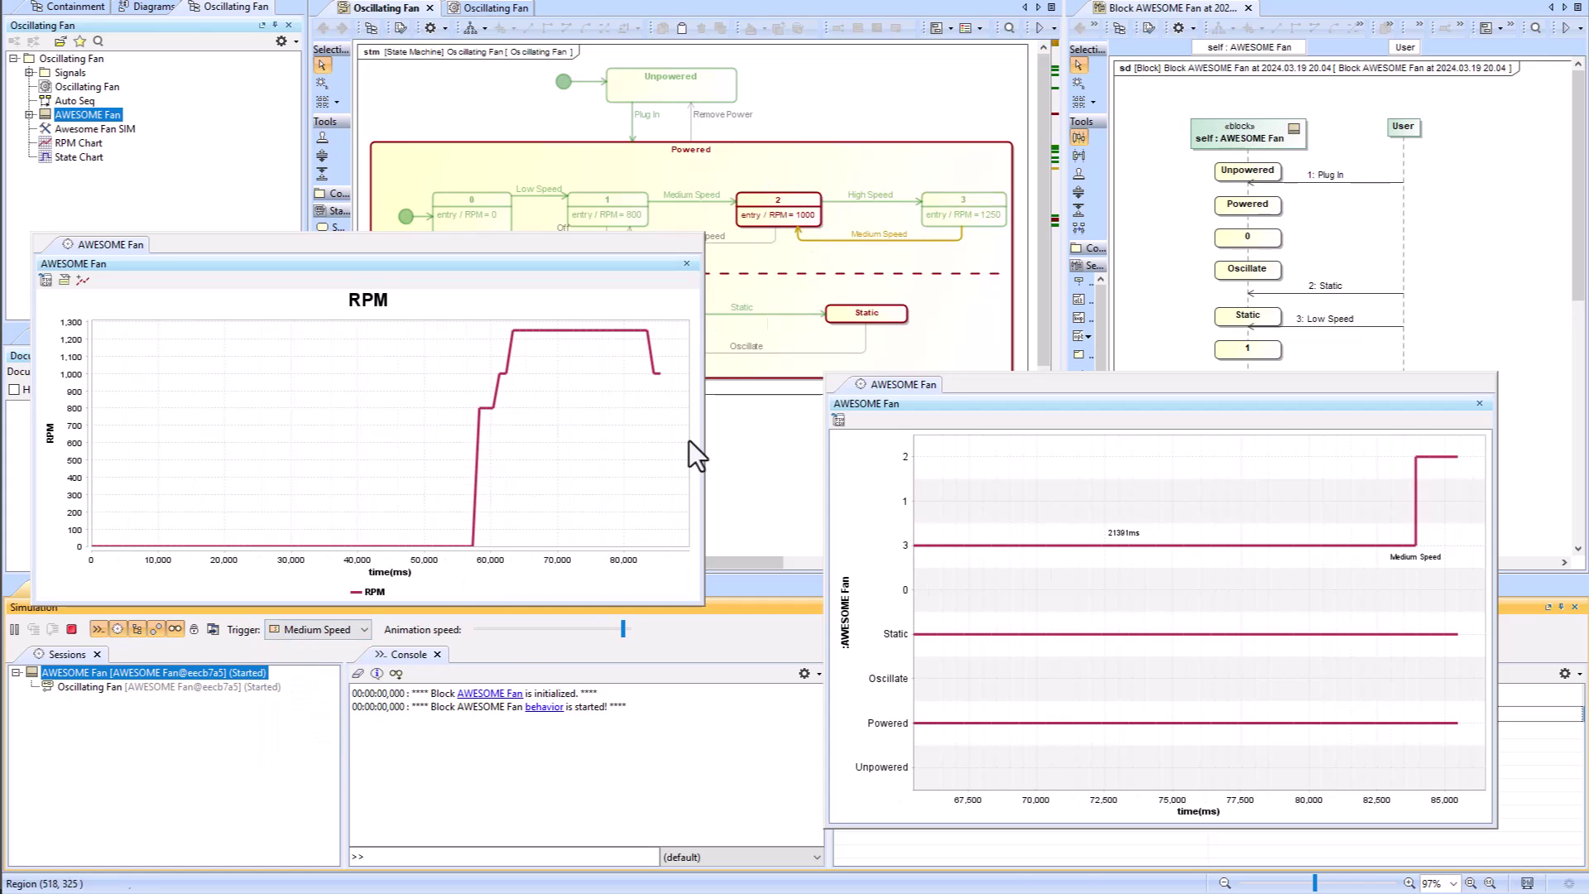
click(340, 632)
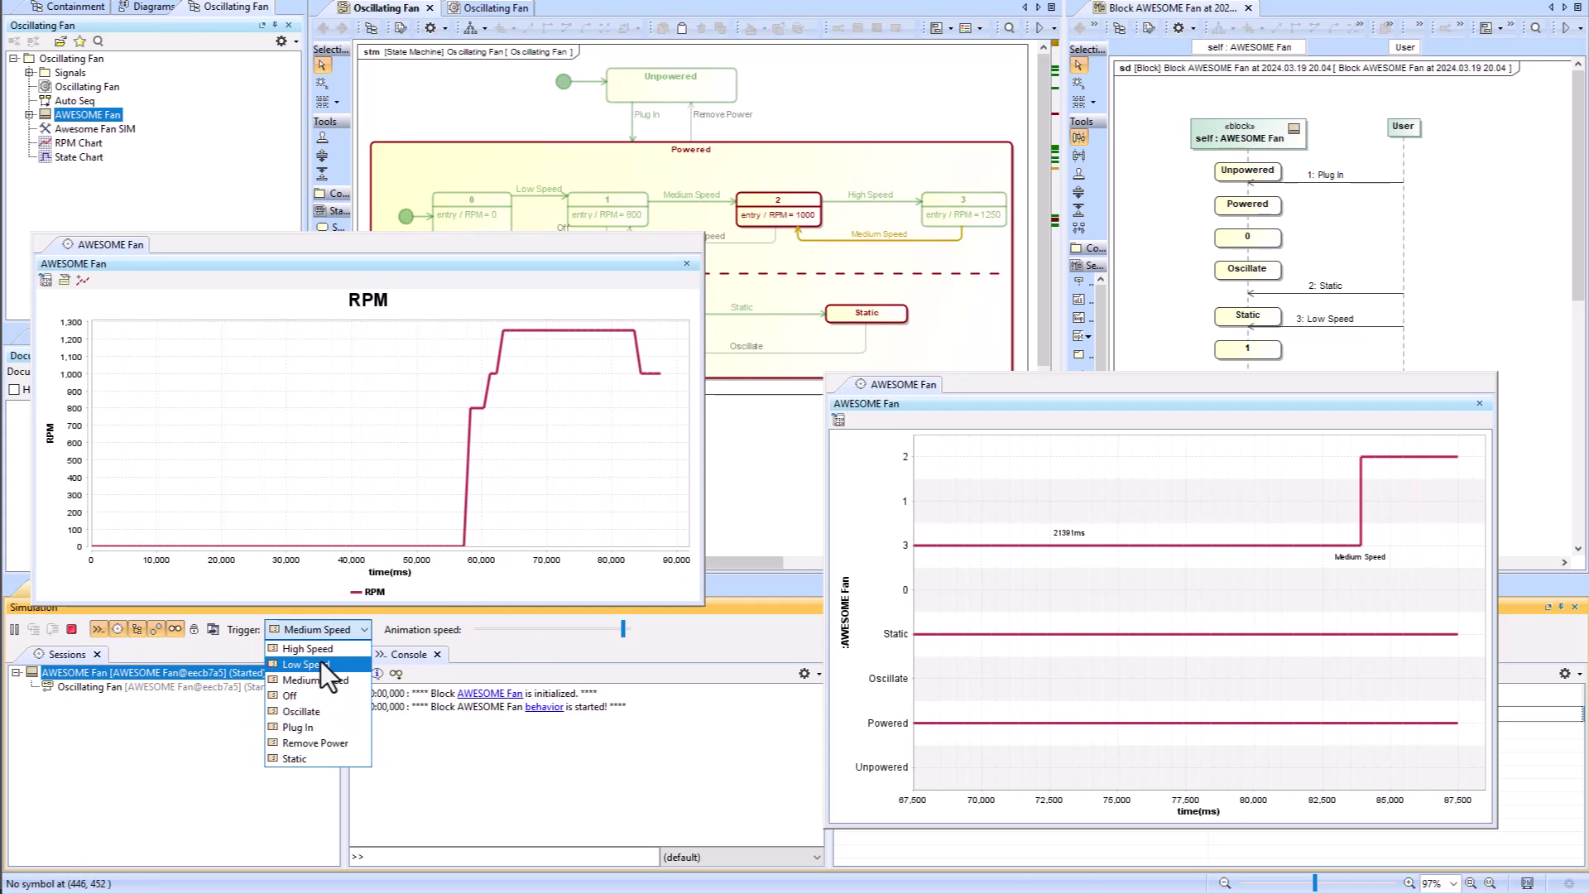
click(320, 648)
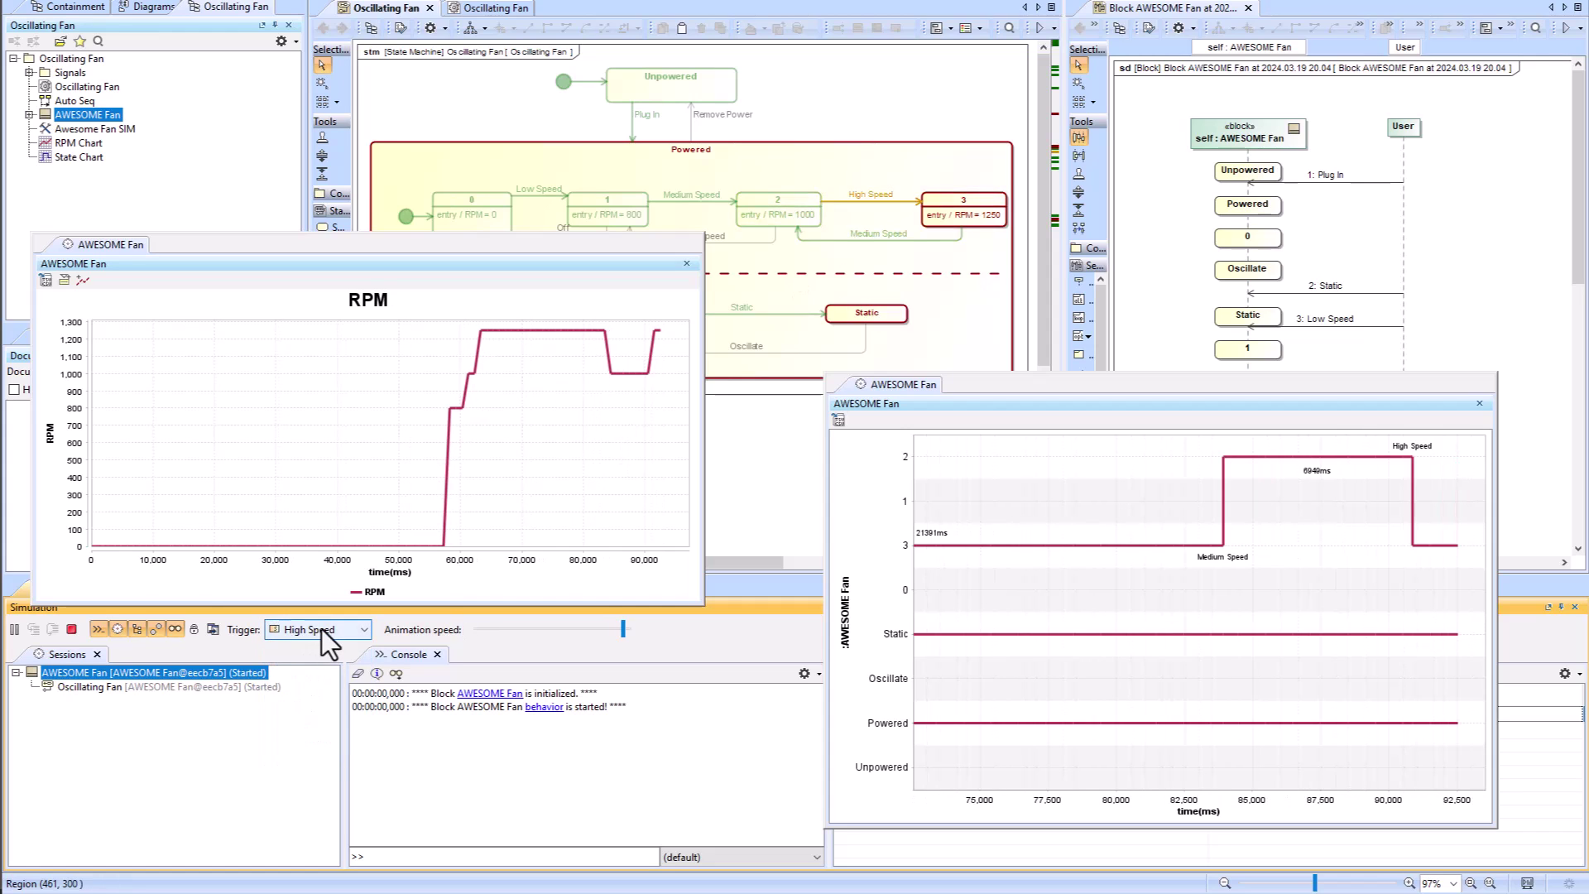
click(321, 629)
click(324, 677)
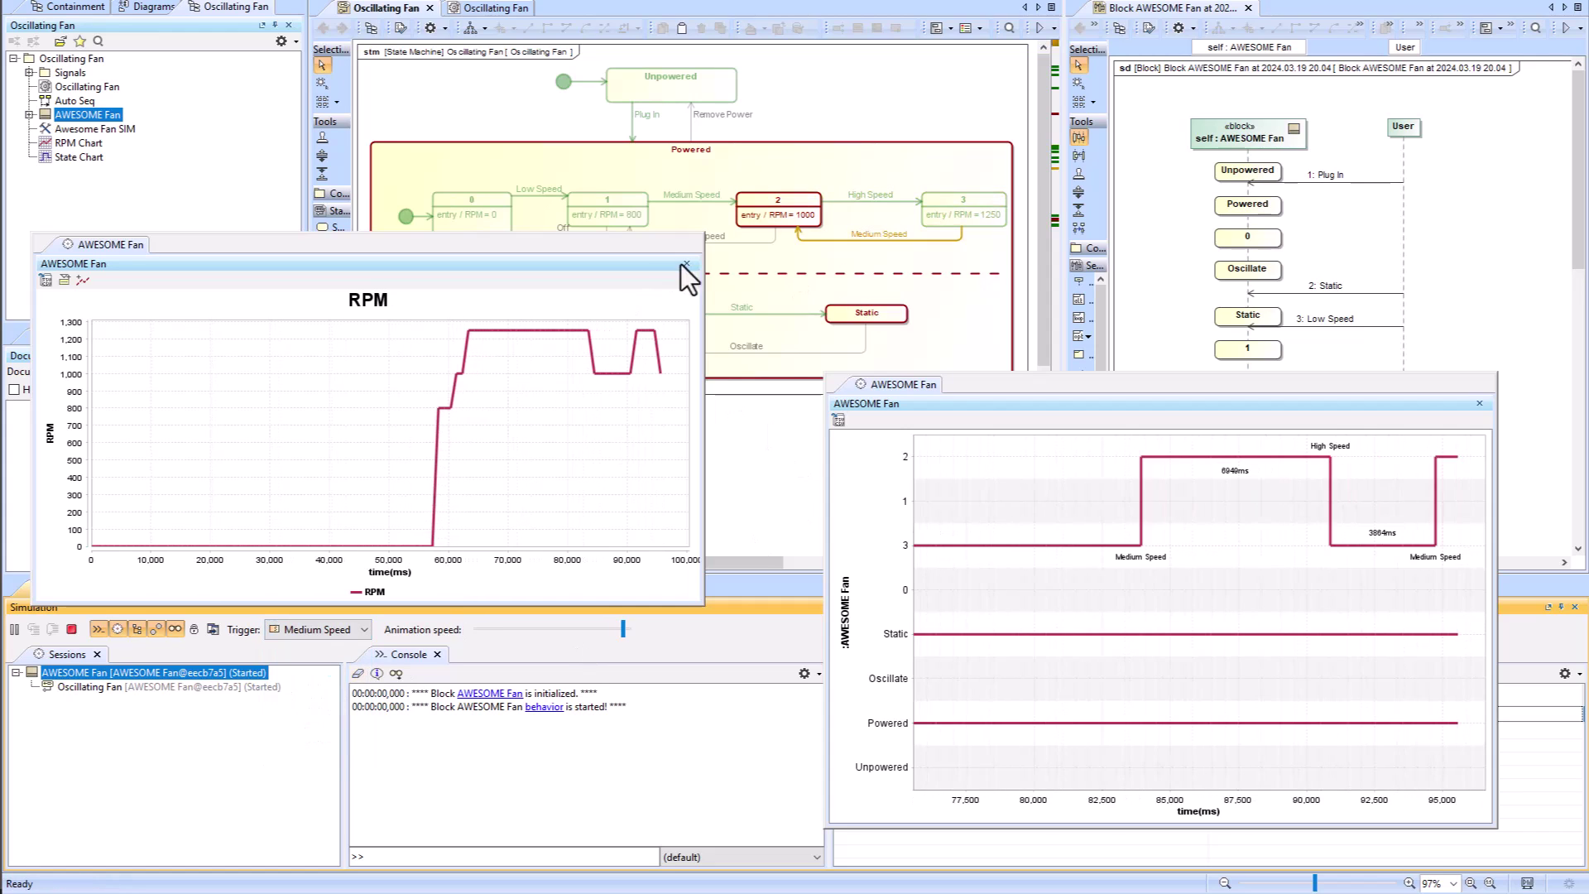
click(71, 630)
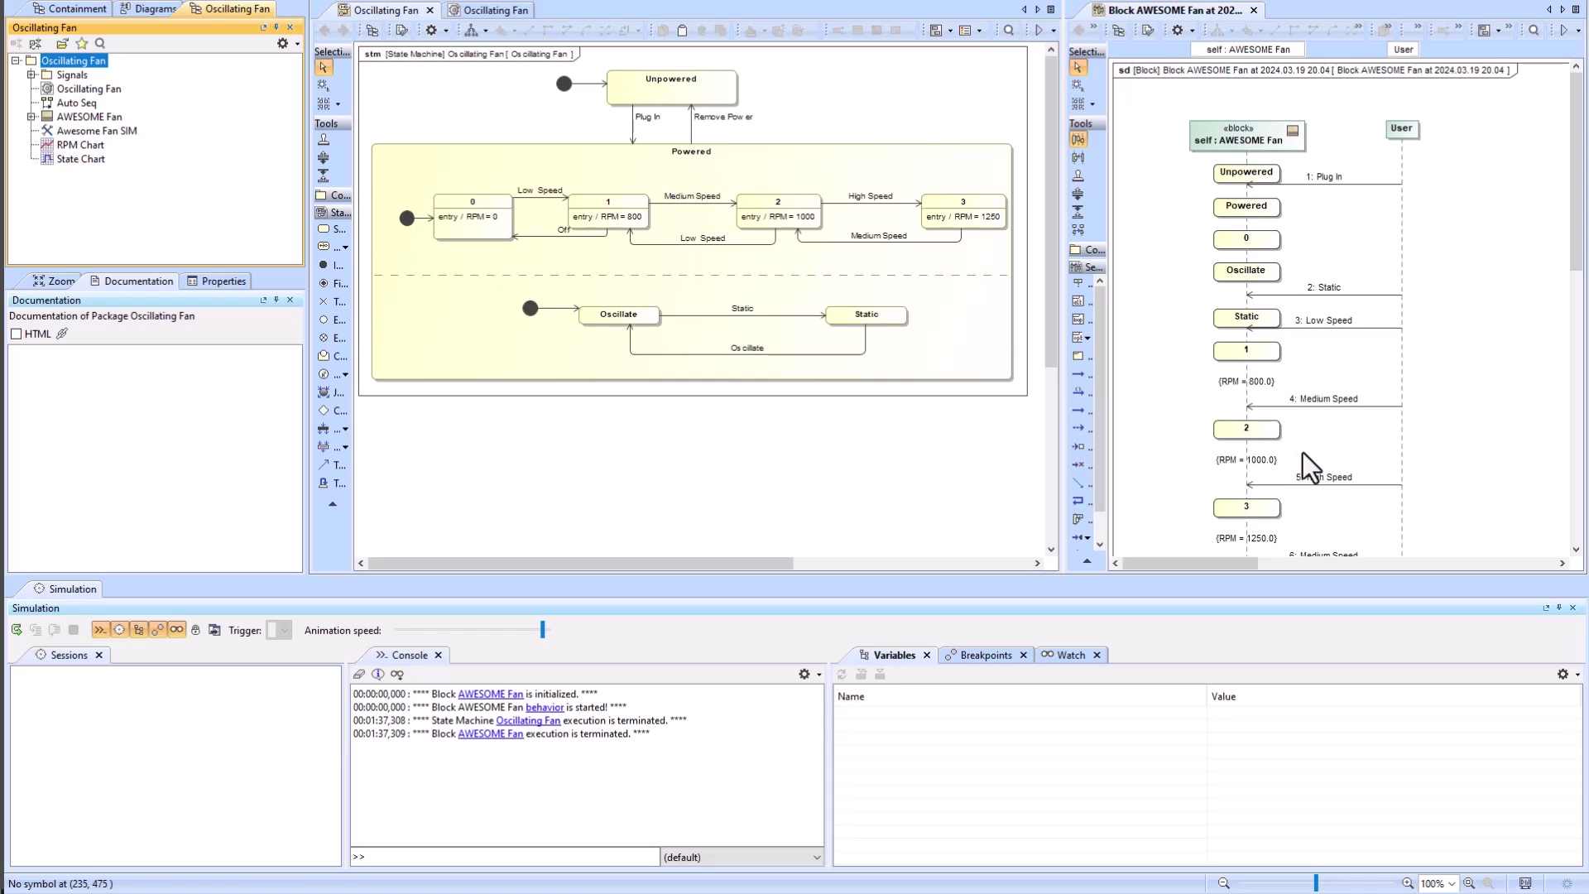
click(76, 12)
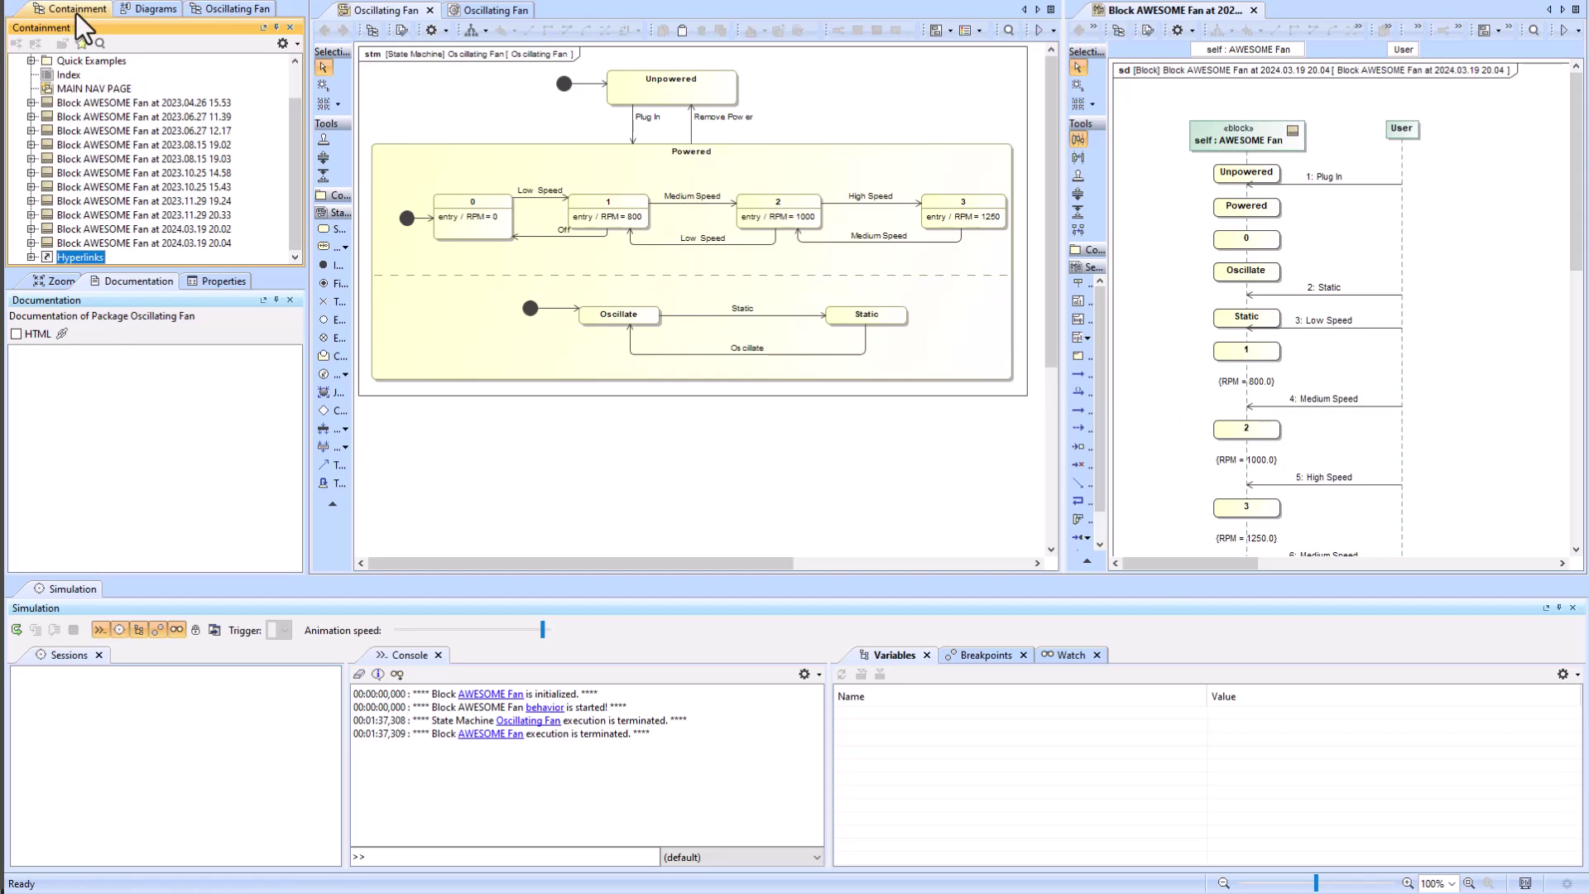
scroll(66, 66, up, 1)
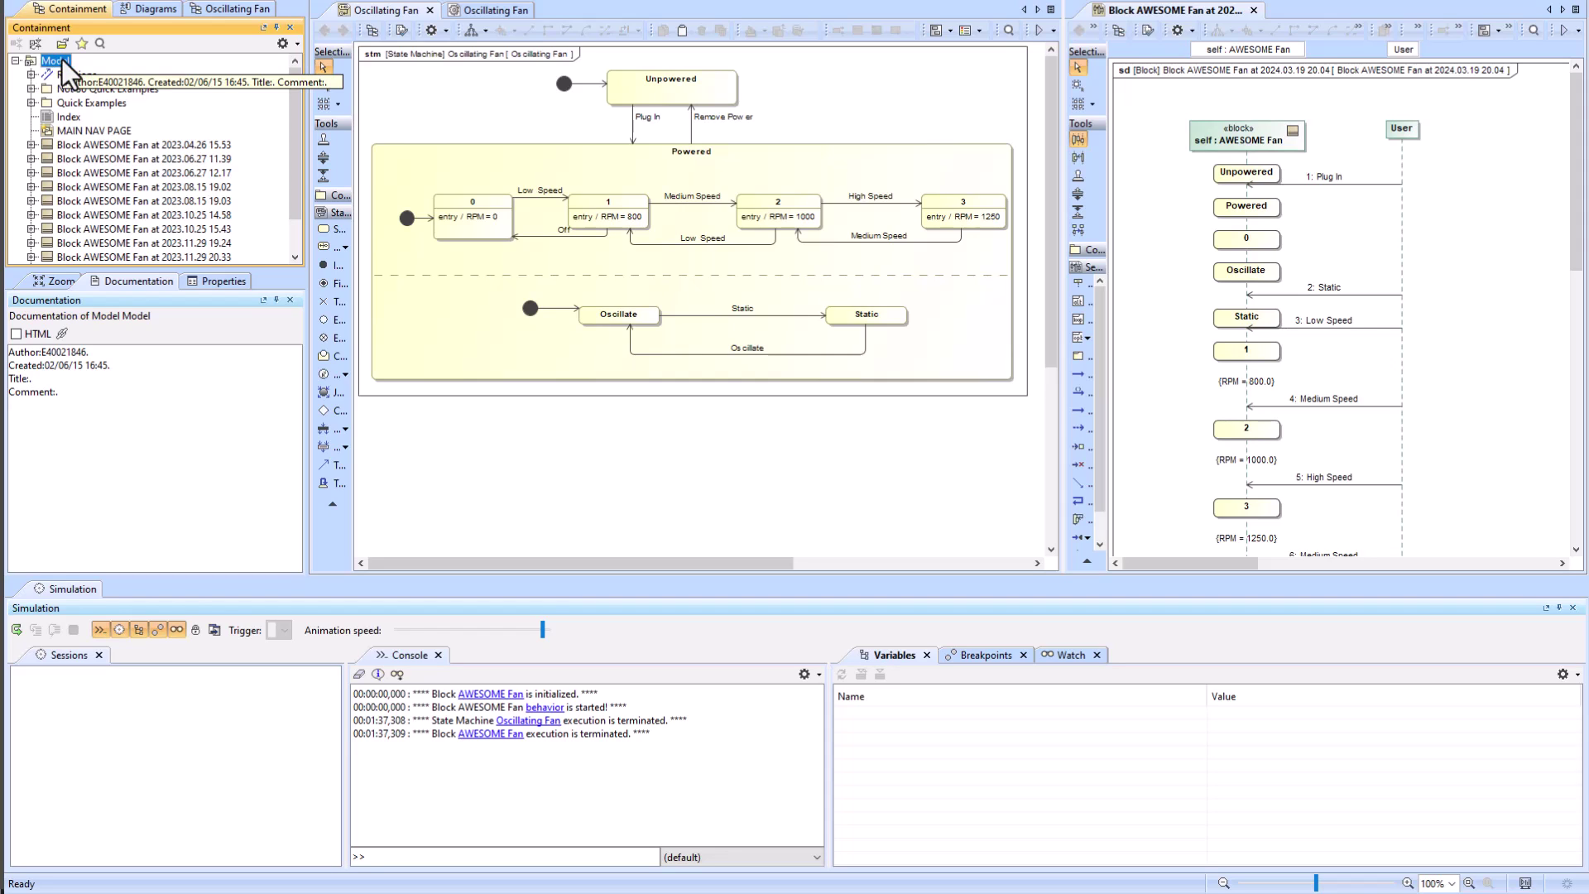
scroll(66, 124, down, 1)
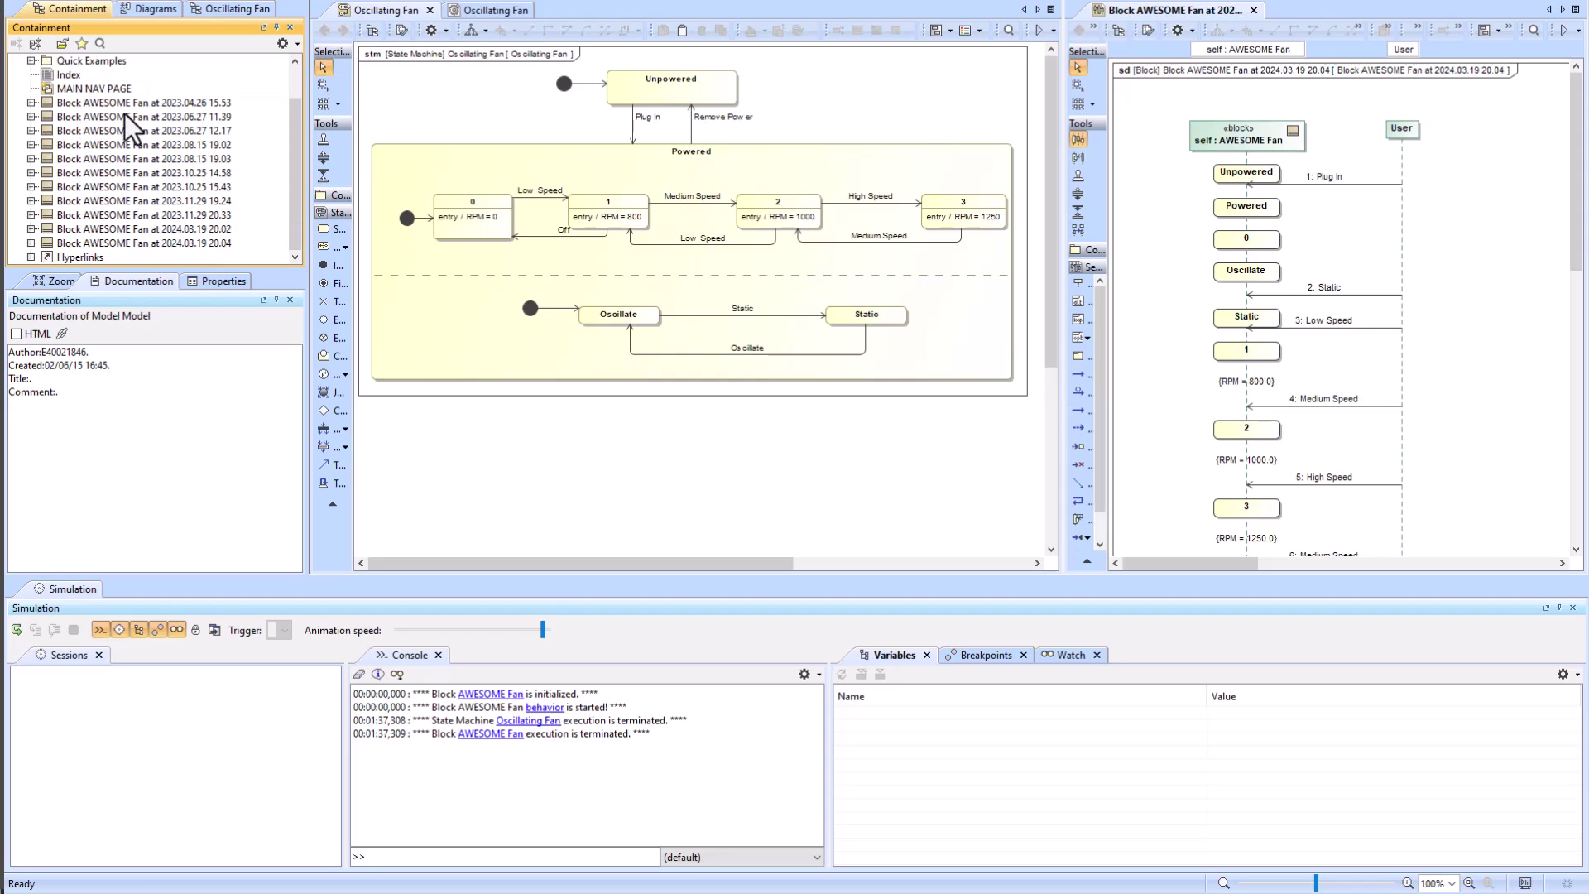
click(100, 244)
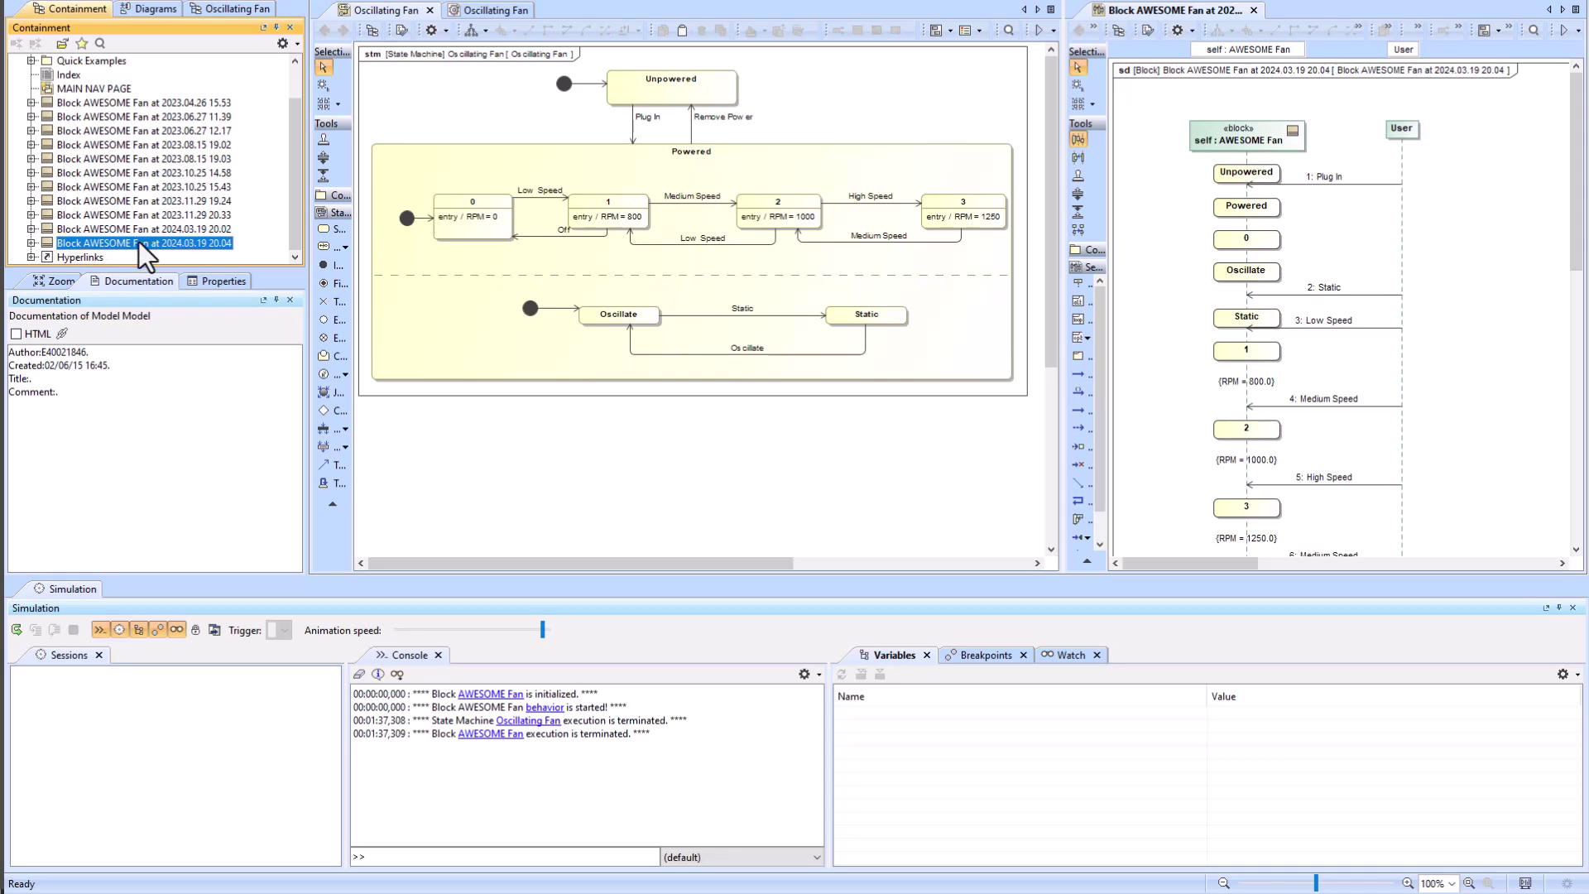
click(32, 243)
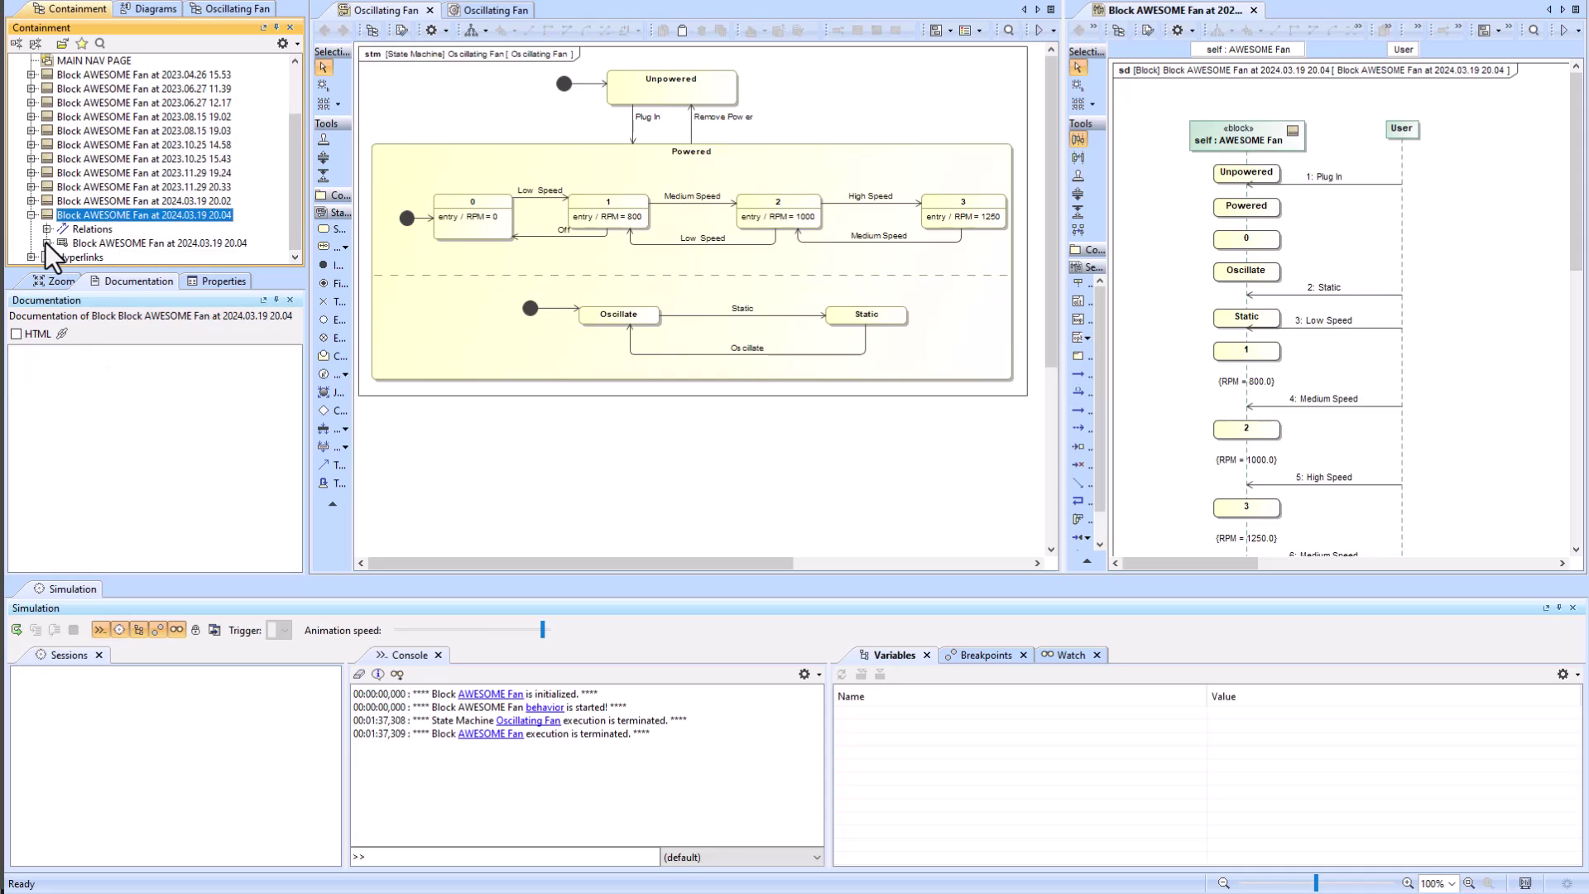
click(47, 243)
click(114, 103)
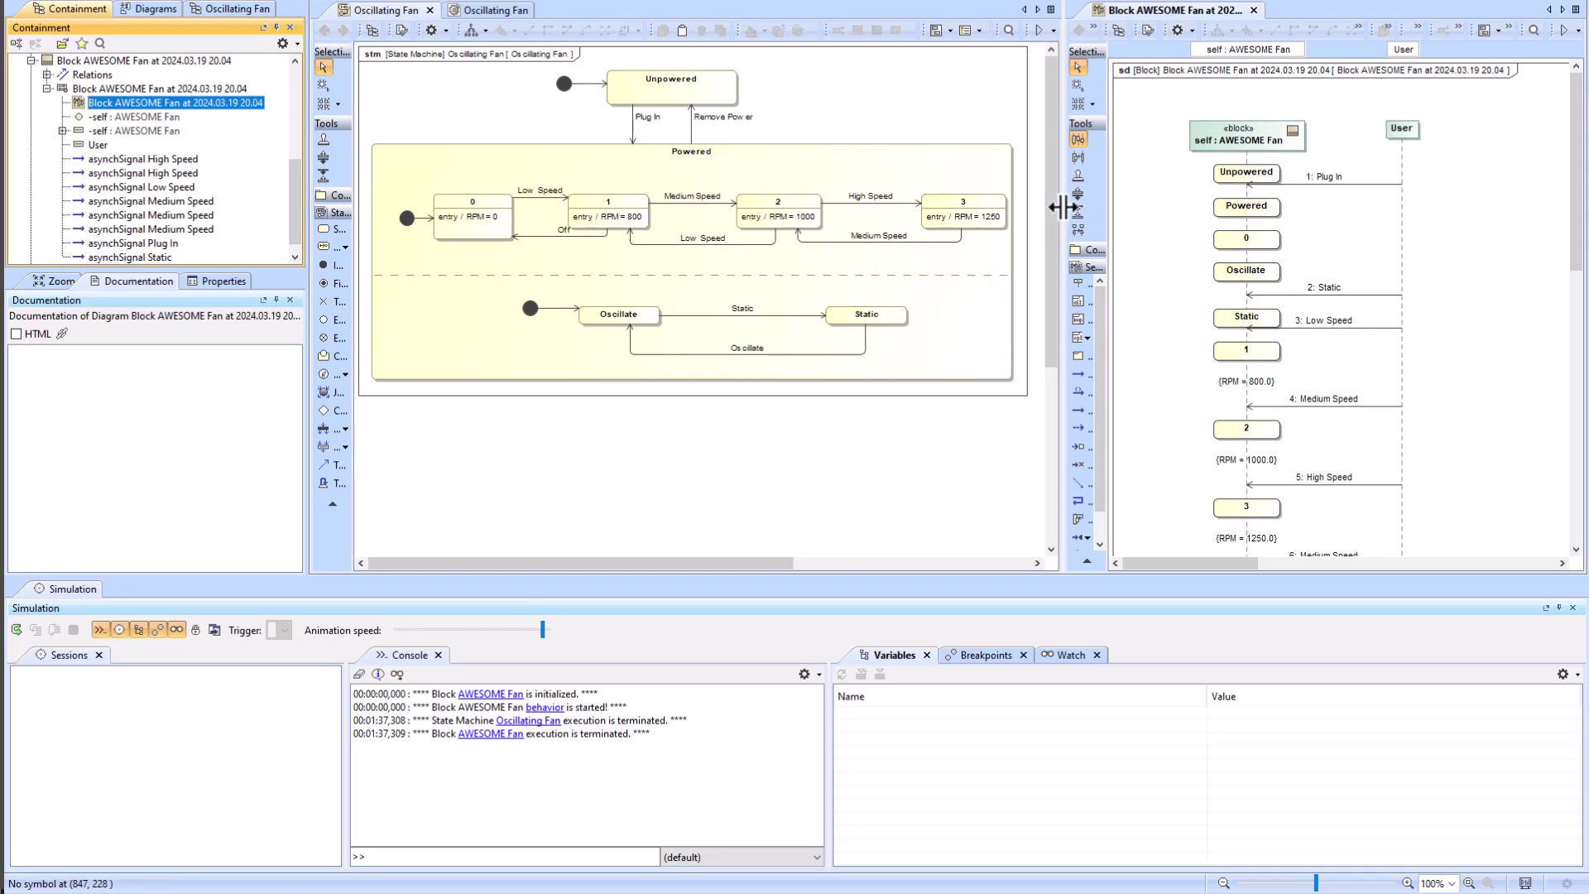
click(31, 61)
Open the Oscillating Fan package diagram and scroll through the Awesome Fan SIM configuration.
click(235, 12)
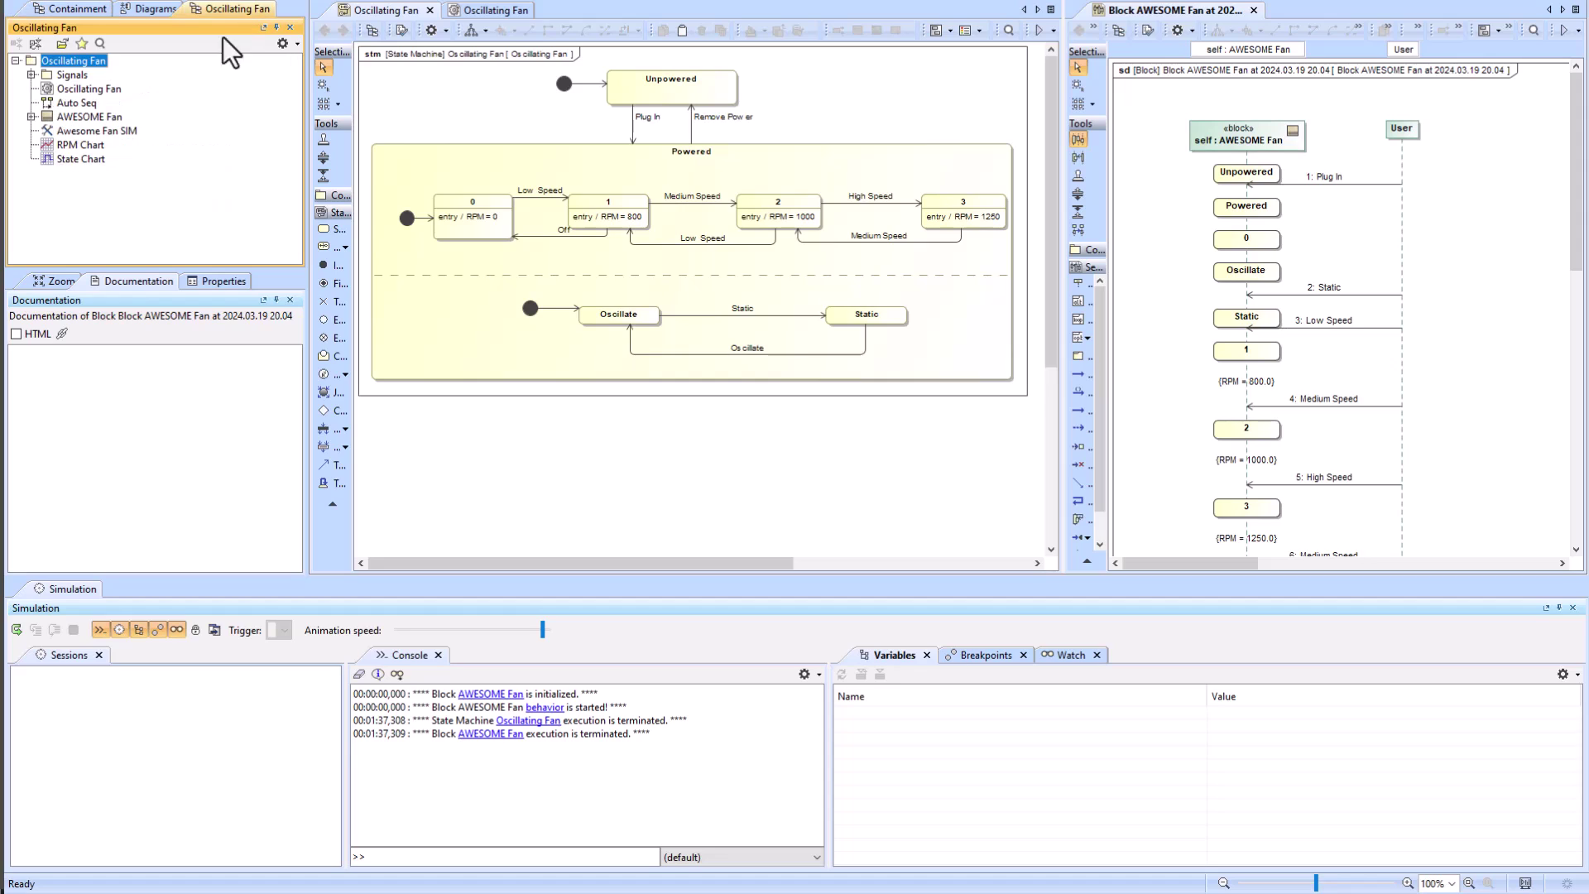
double_click(81, 88)
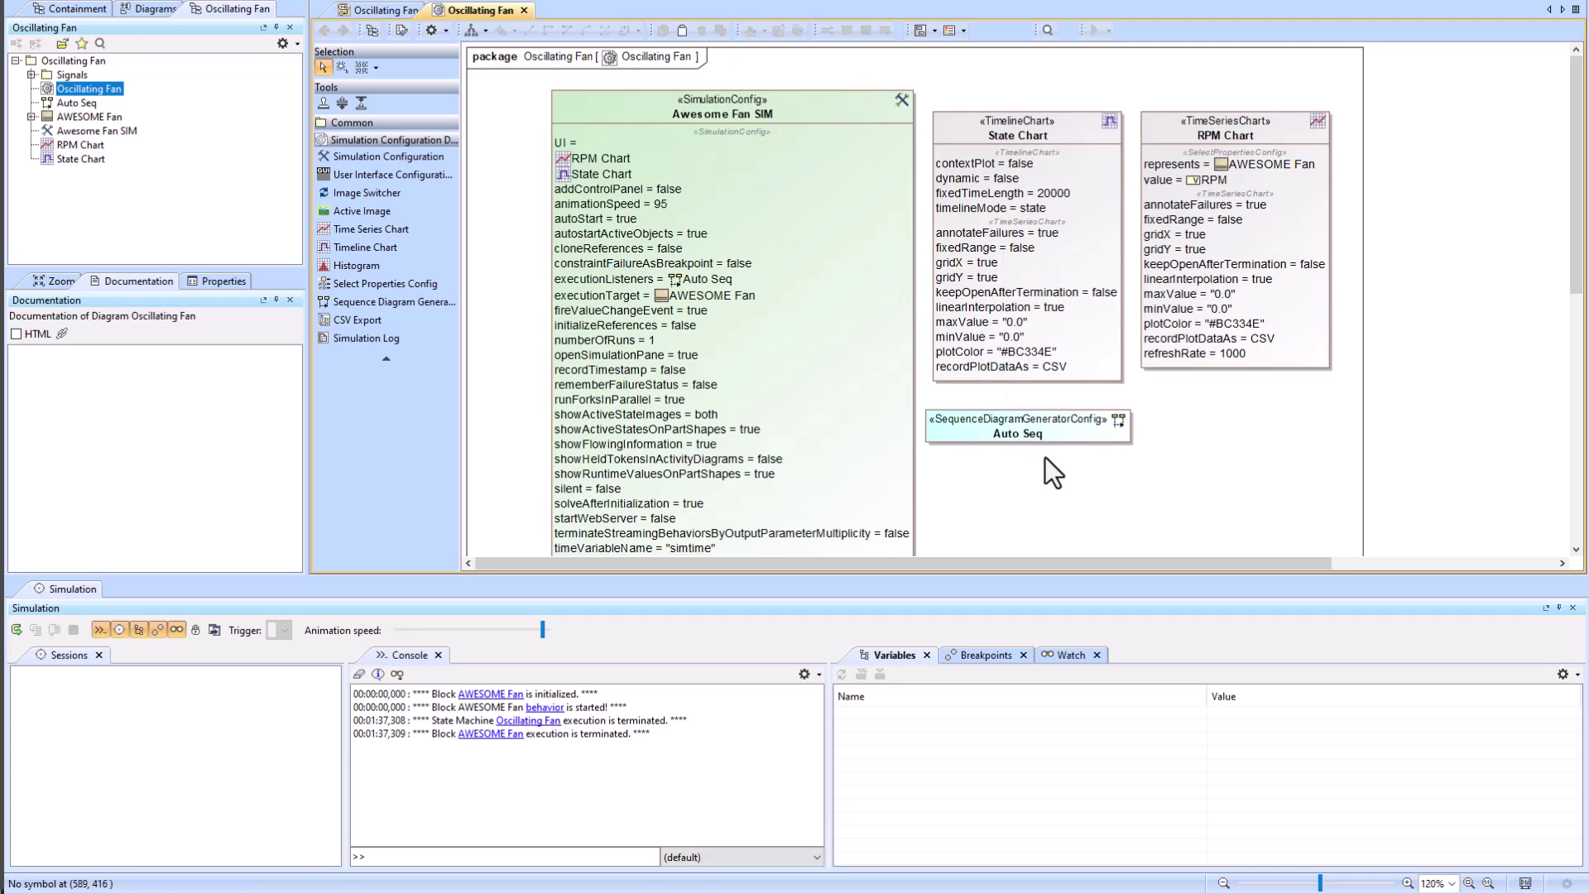
scroll(1044, 457, down, 1)
scroll(1044, 472, down, 2)
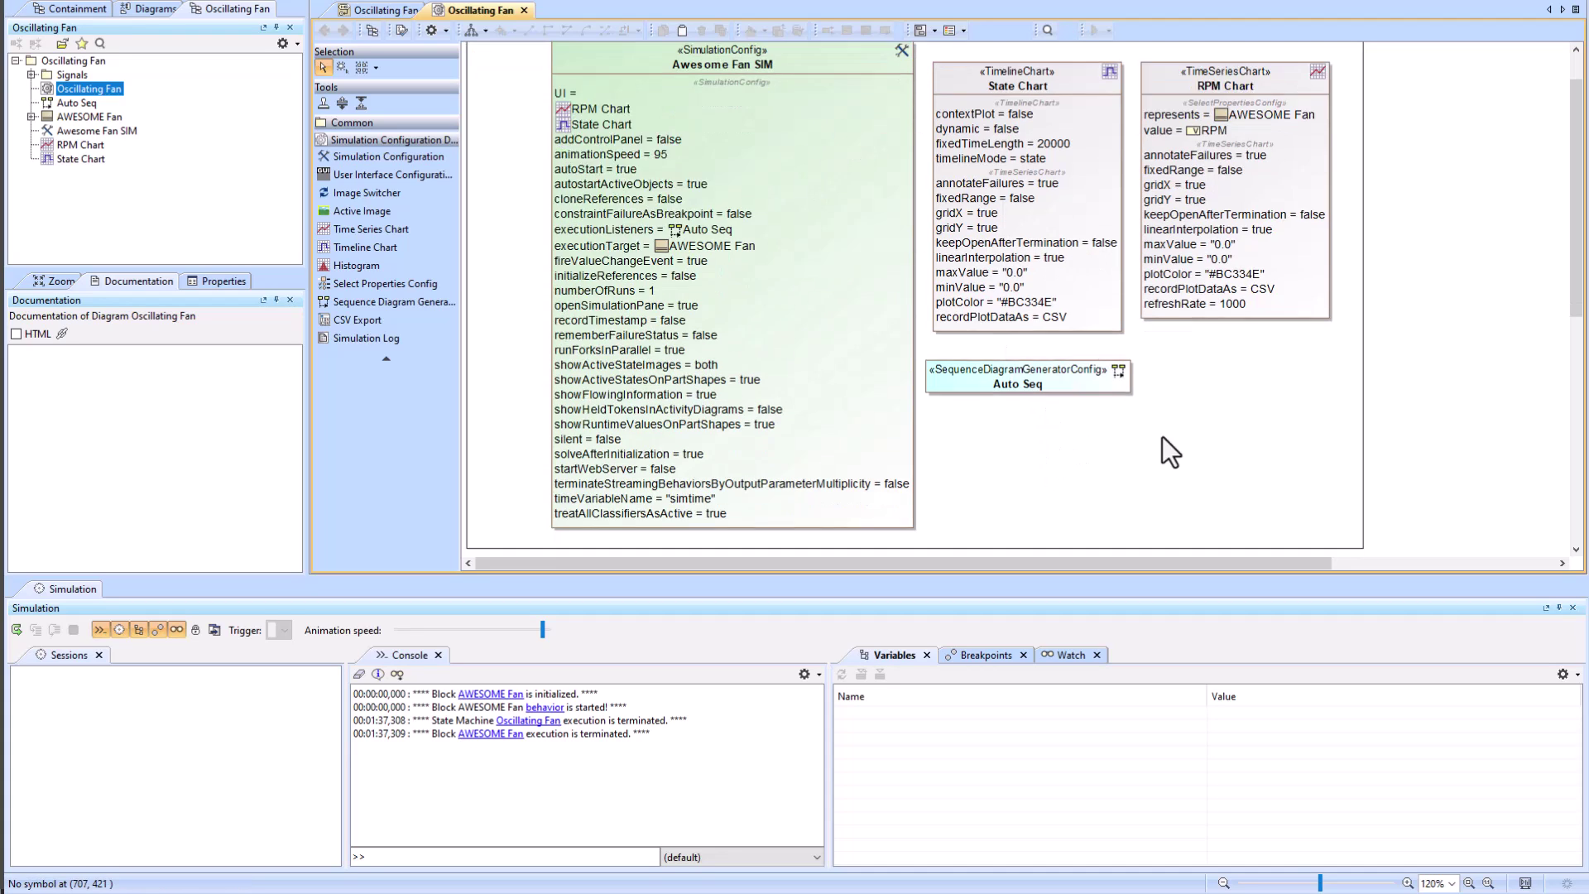
Fit the state machine diagram, then load and start a new Awesome Fan SIM session.
click(380, 10)
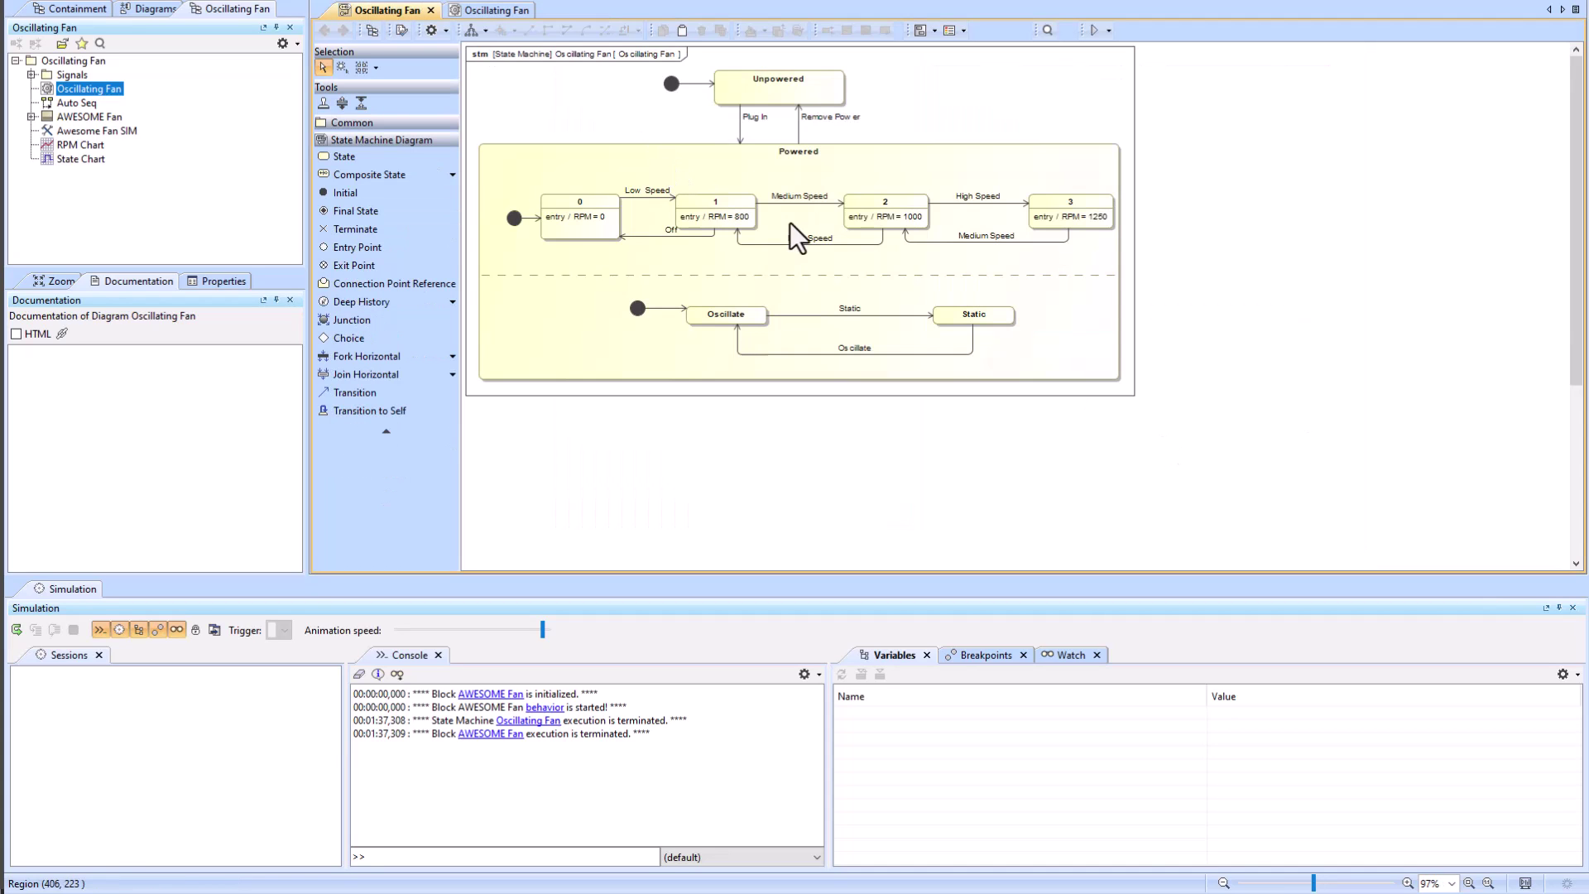
click(1471, 883)
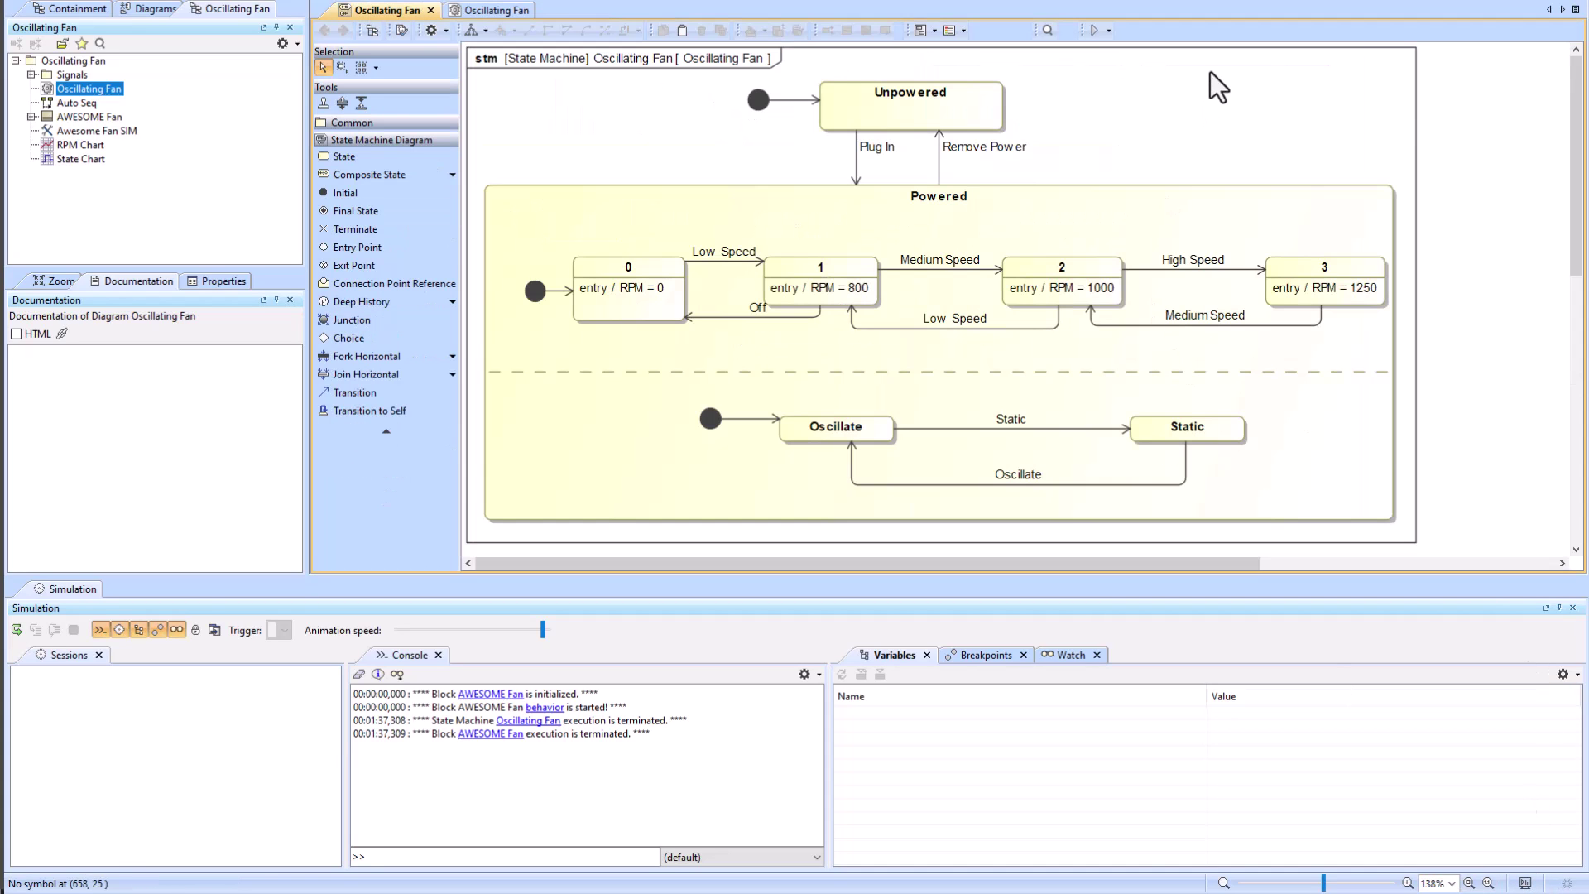
click(1109, 30)
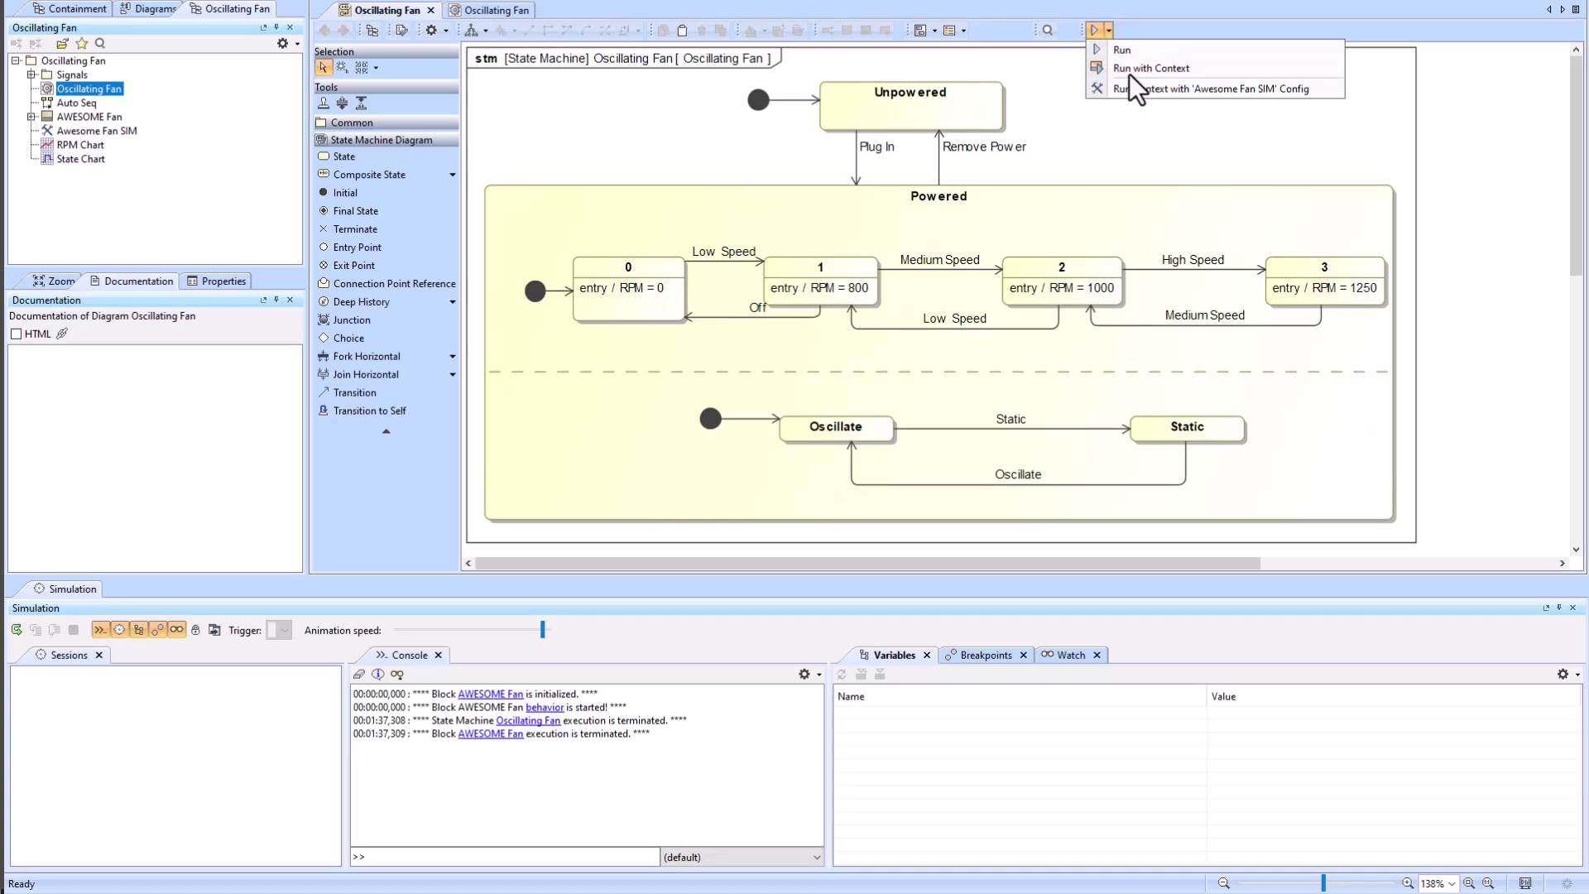
click(1129, 70)
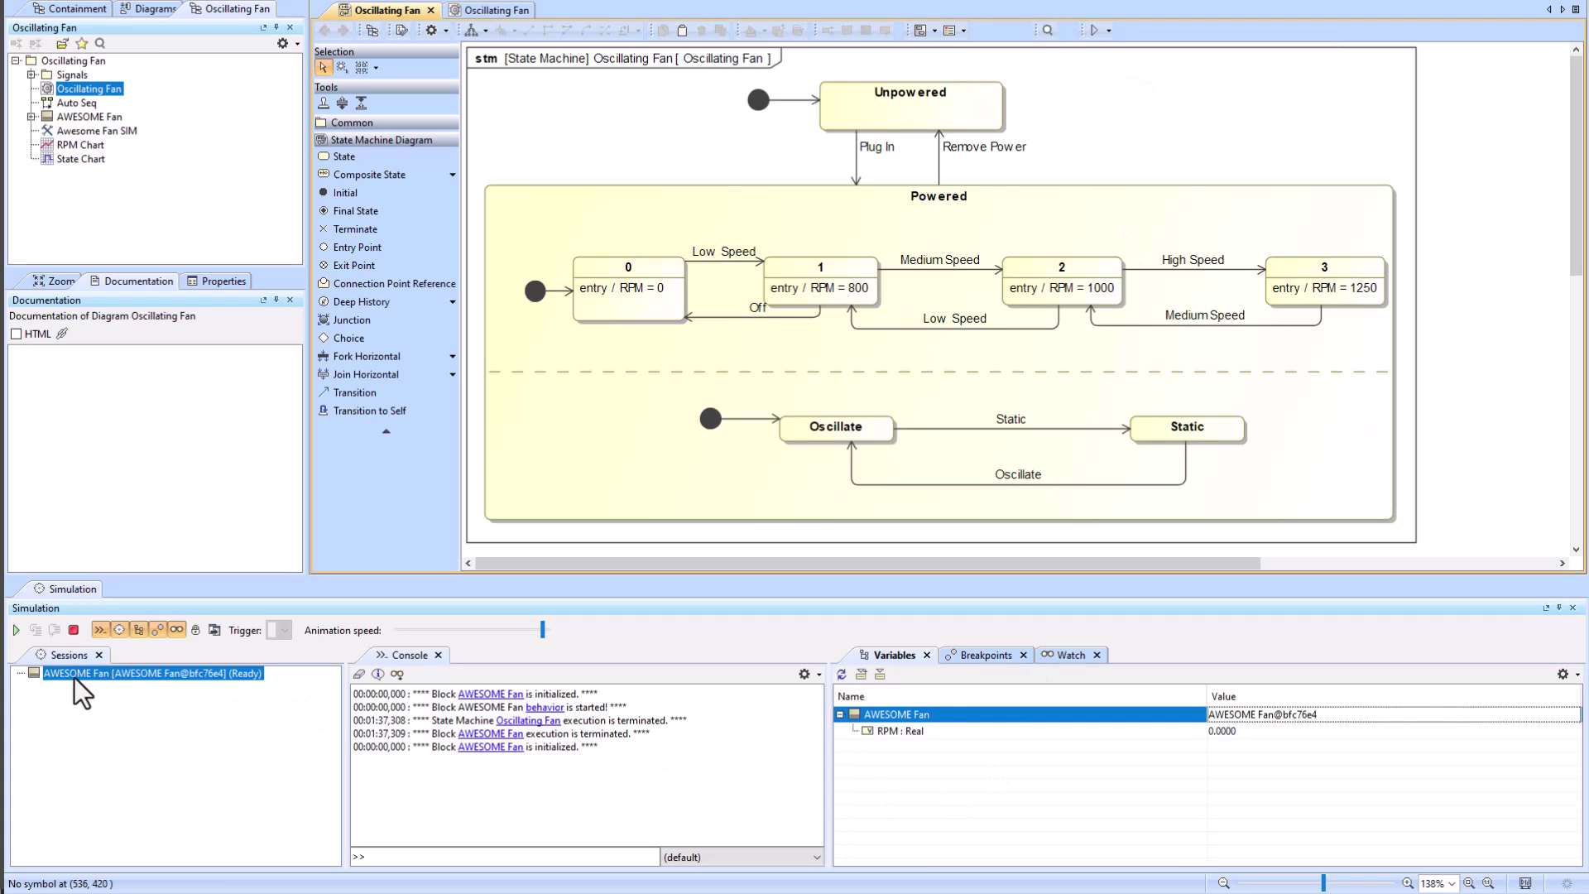
click(15, 630)
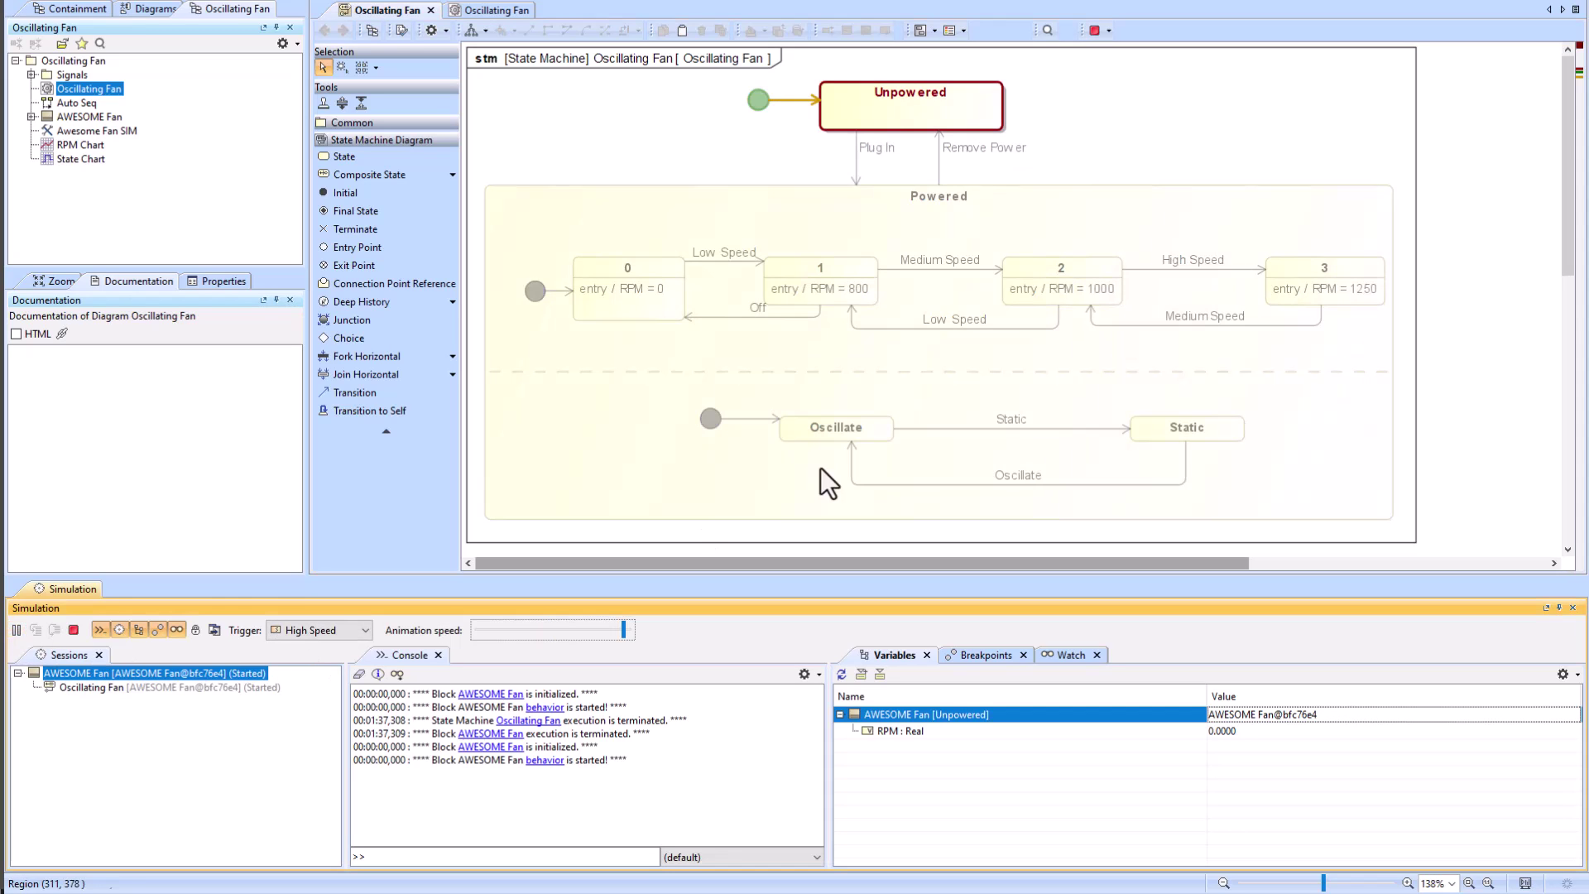
Glance at the Awesome Fan SIM configuration diagram, then bring the state machine forward.
click(480, 9)
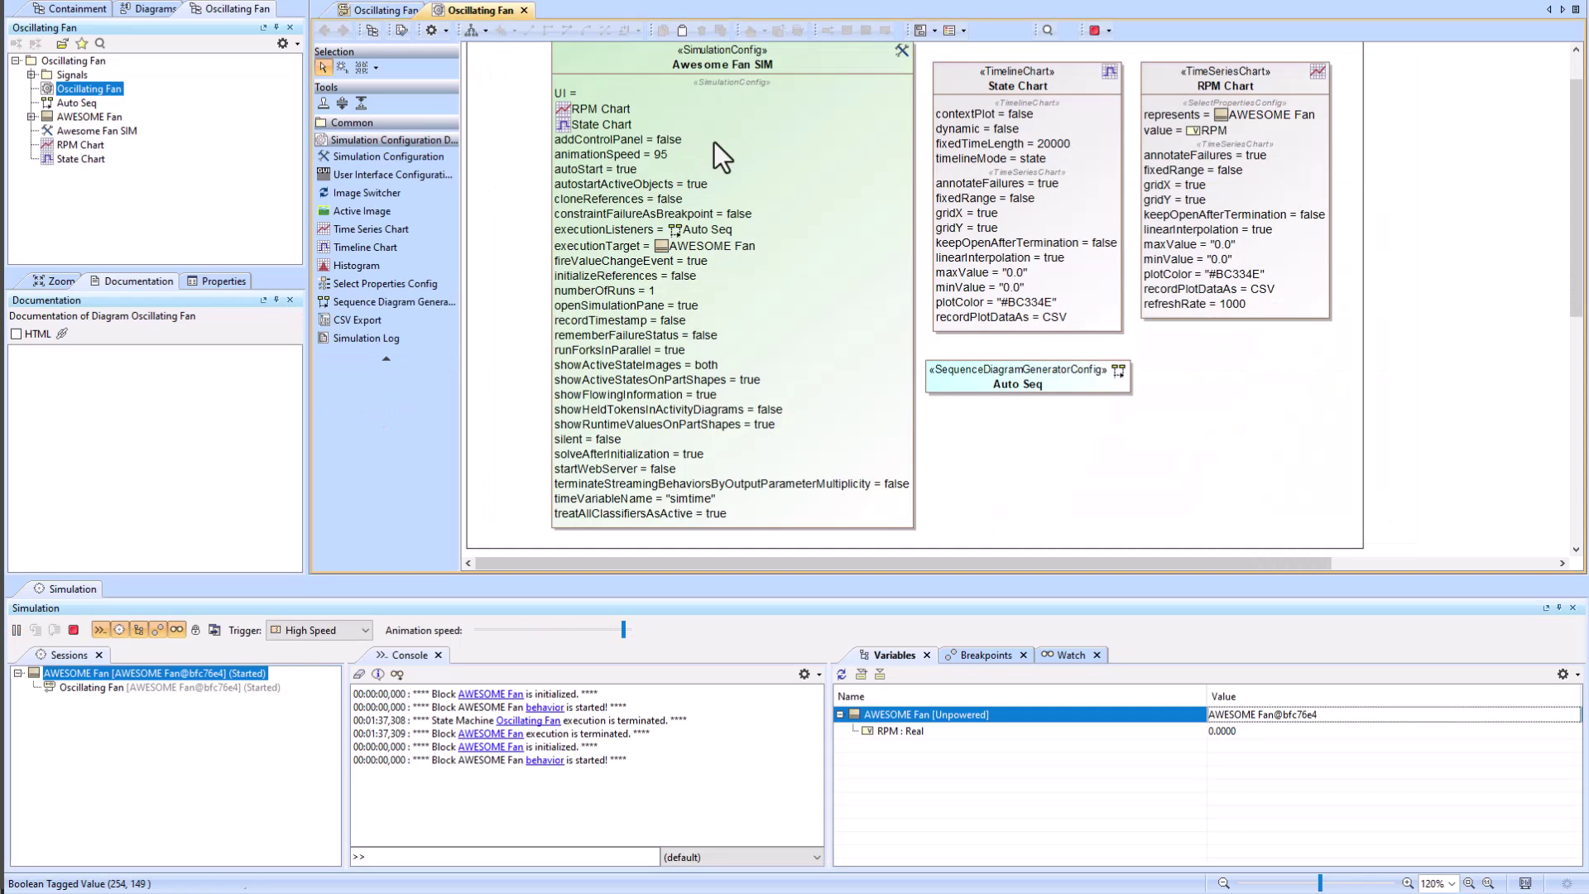
scroll(714, 142, up, 2)
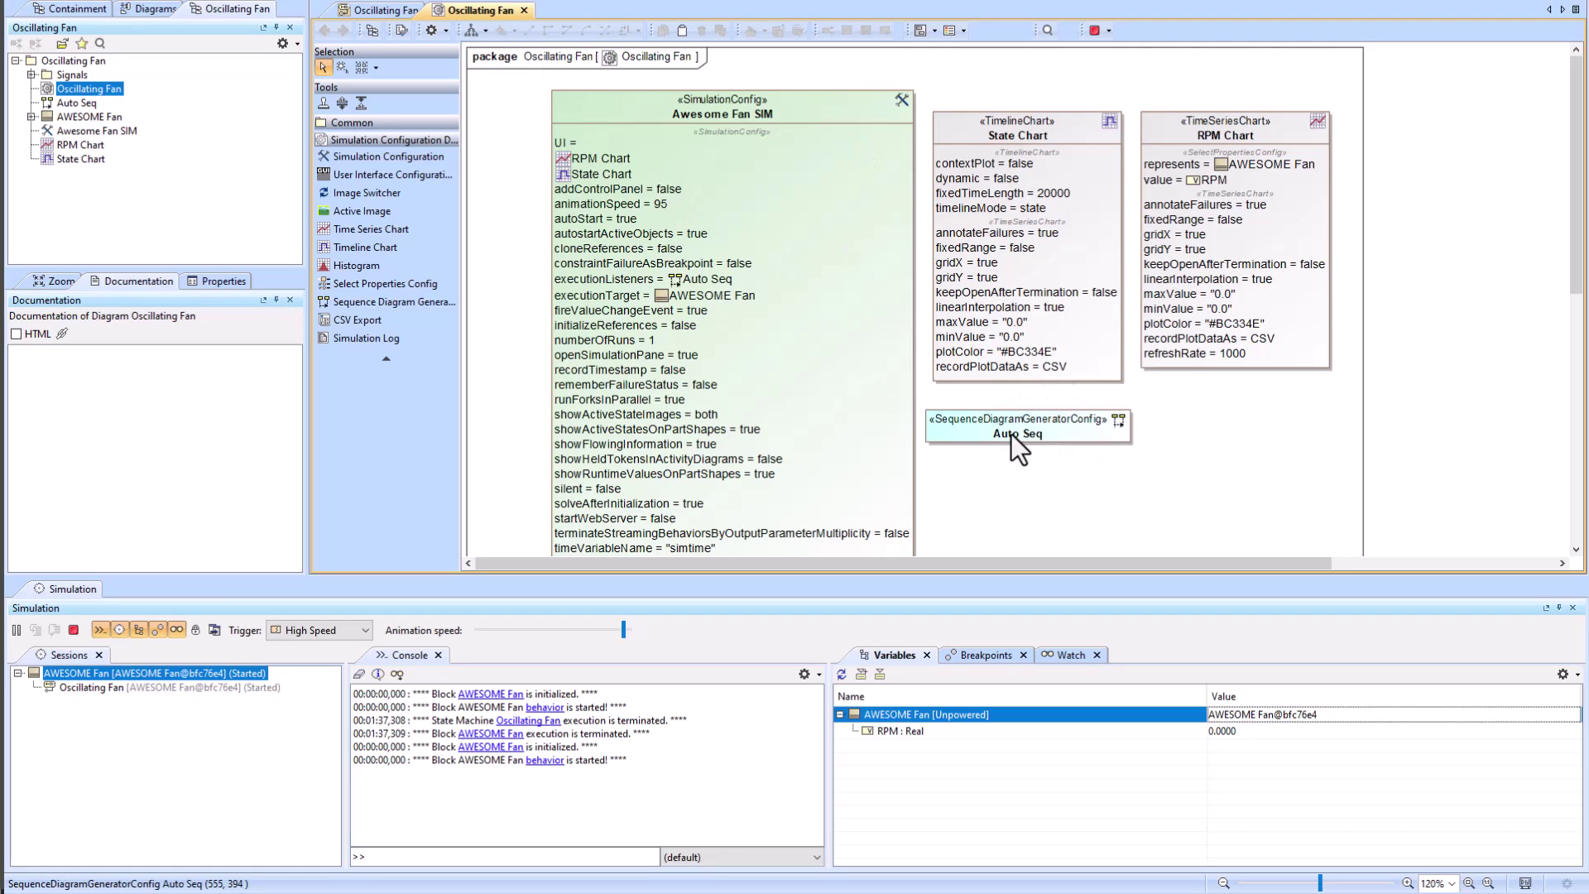
click(386, 11)
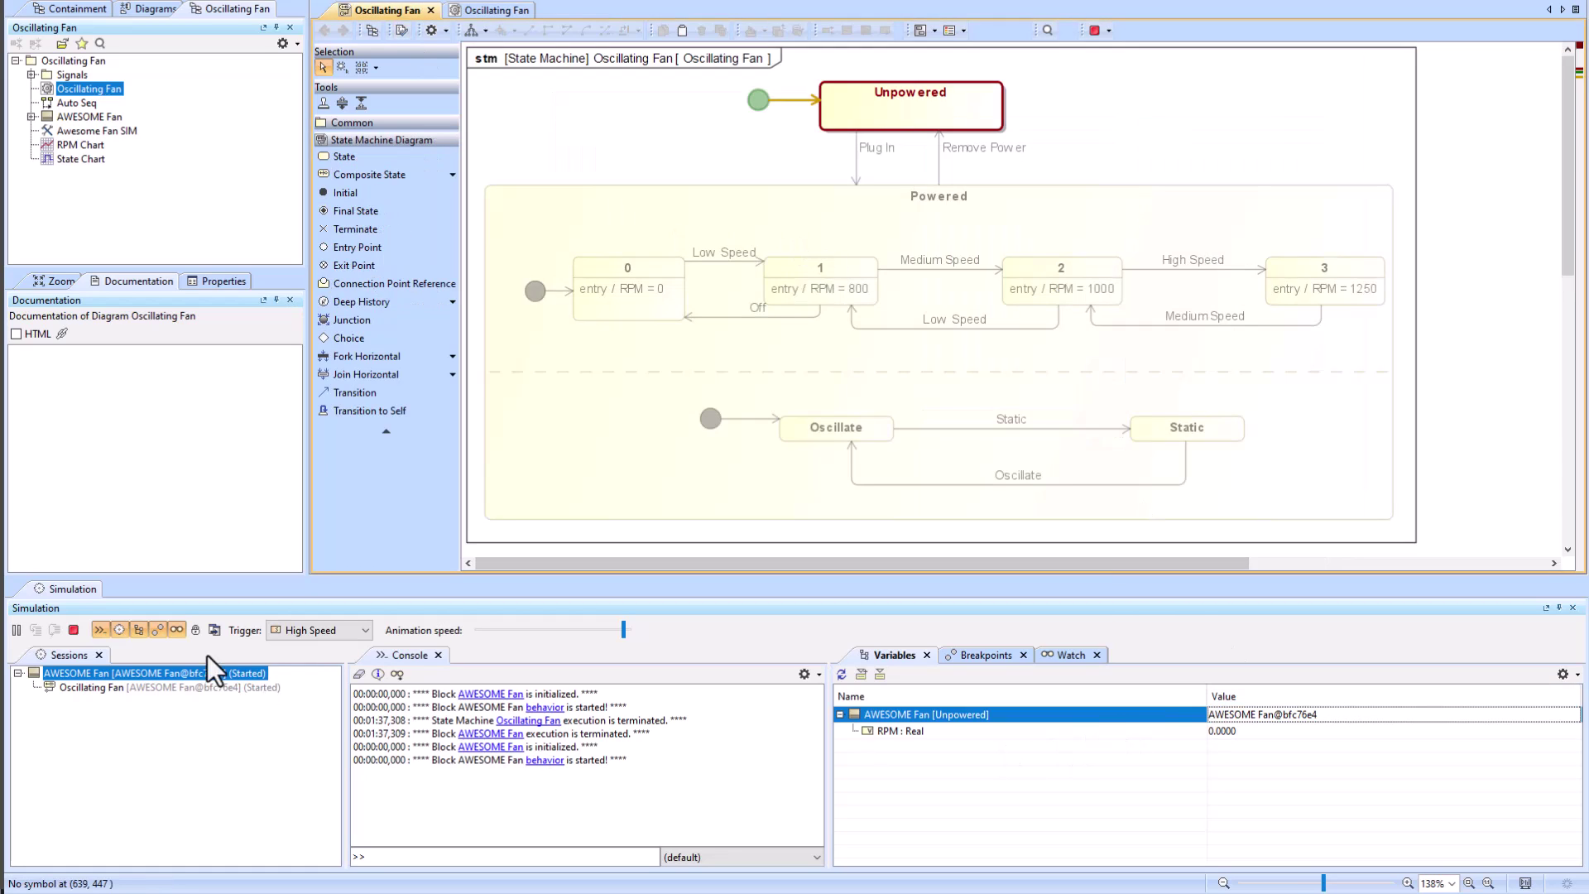
Create a sequence diagram from the AWESOME Fan variable and dock it wide on the right.
right_click(910, 713)
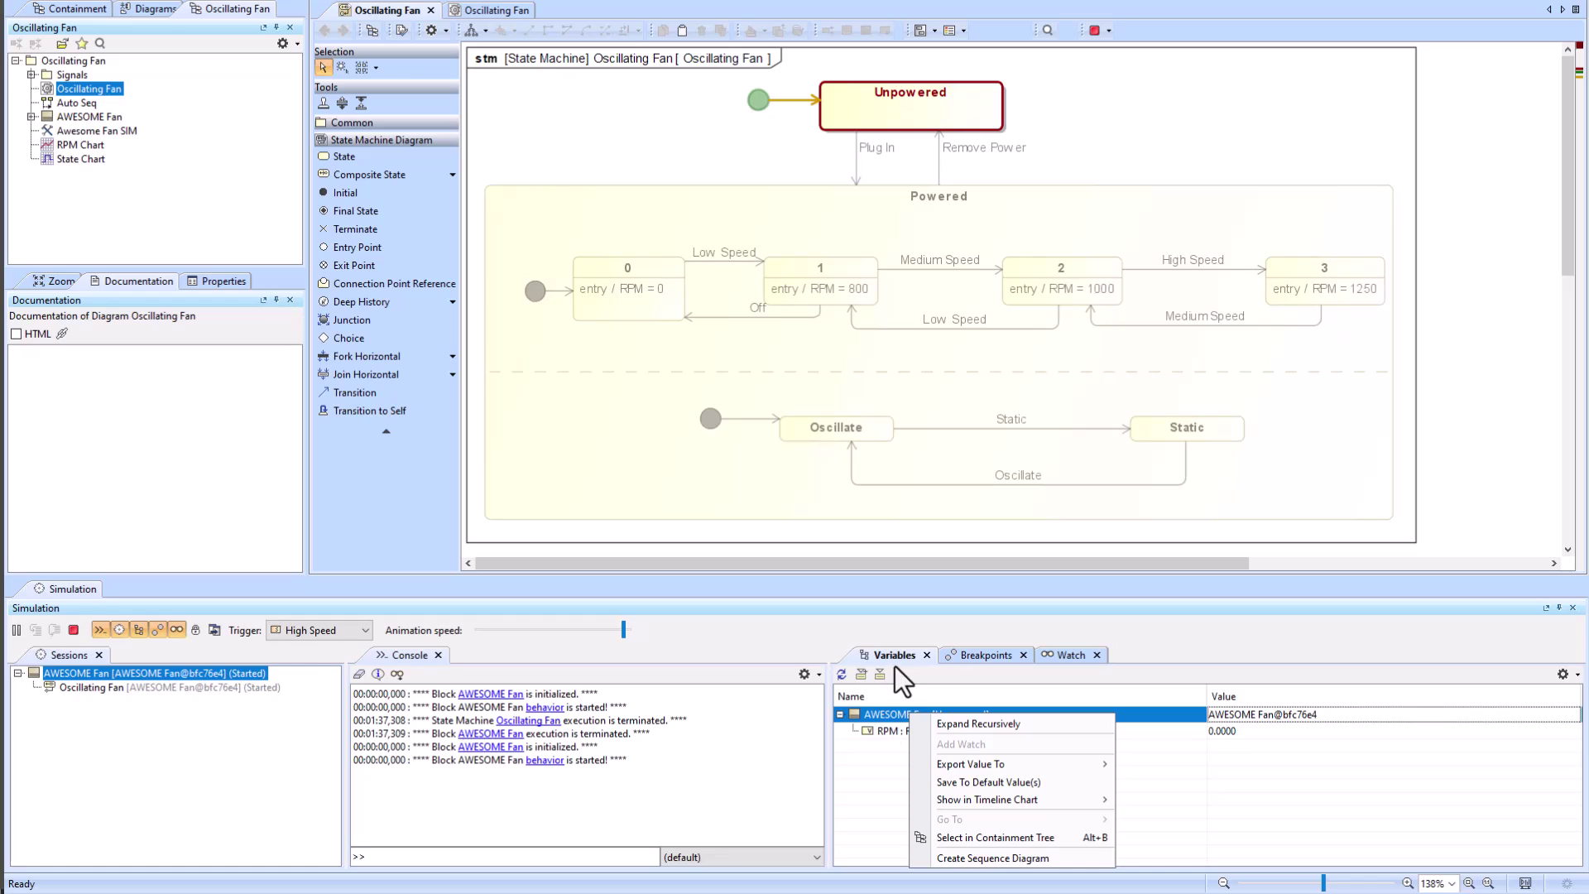
click(978, 858)
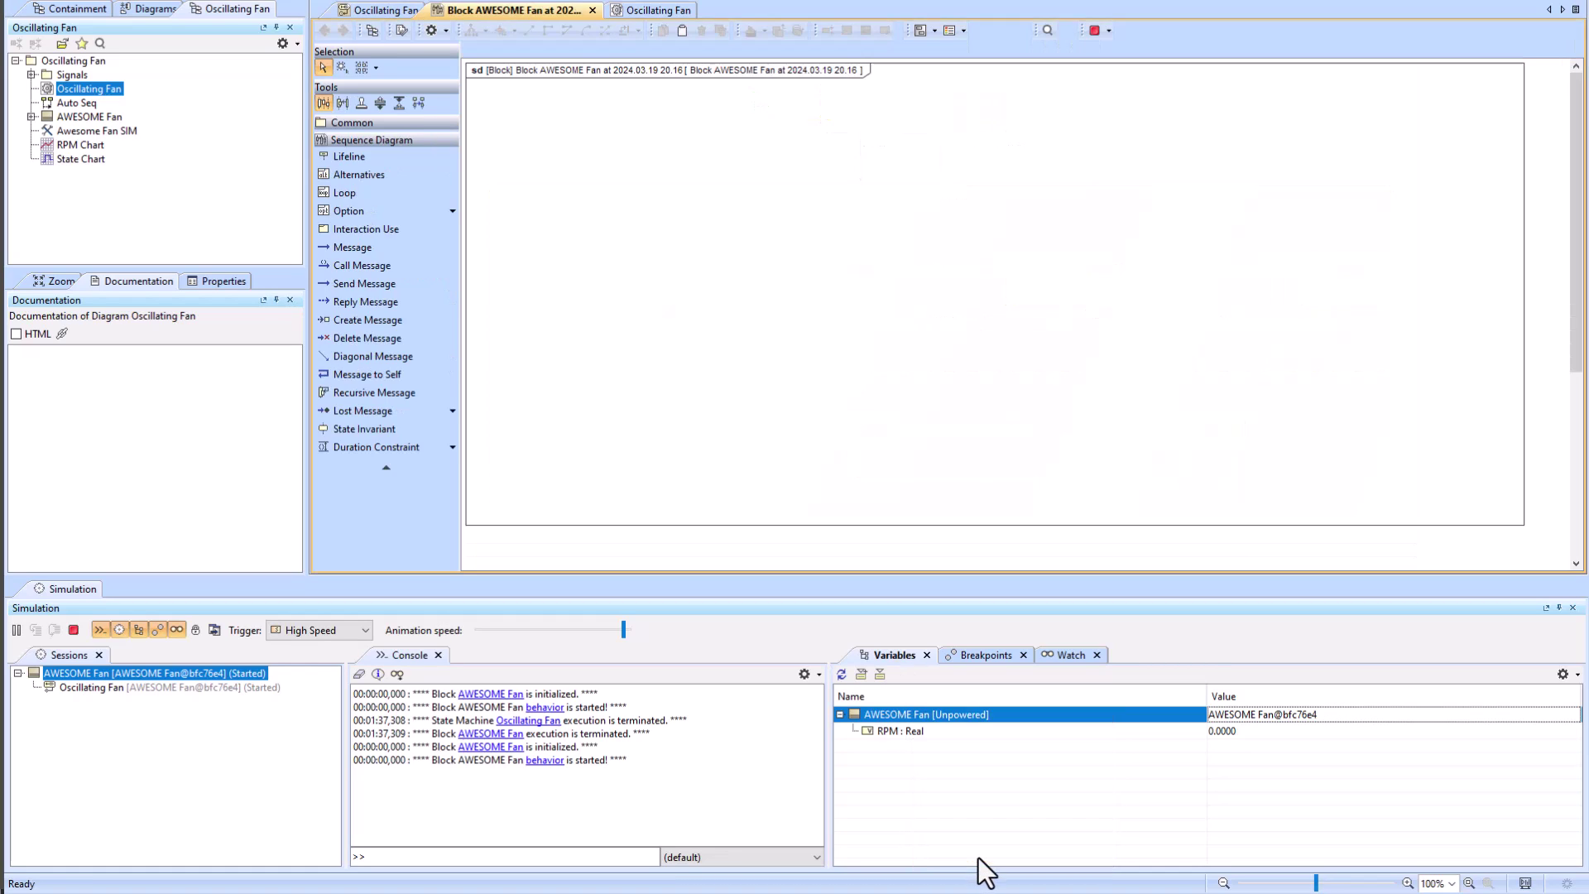
drag(497, 8, 1554, 81)
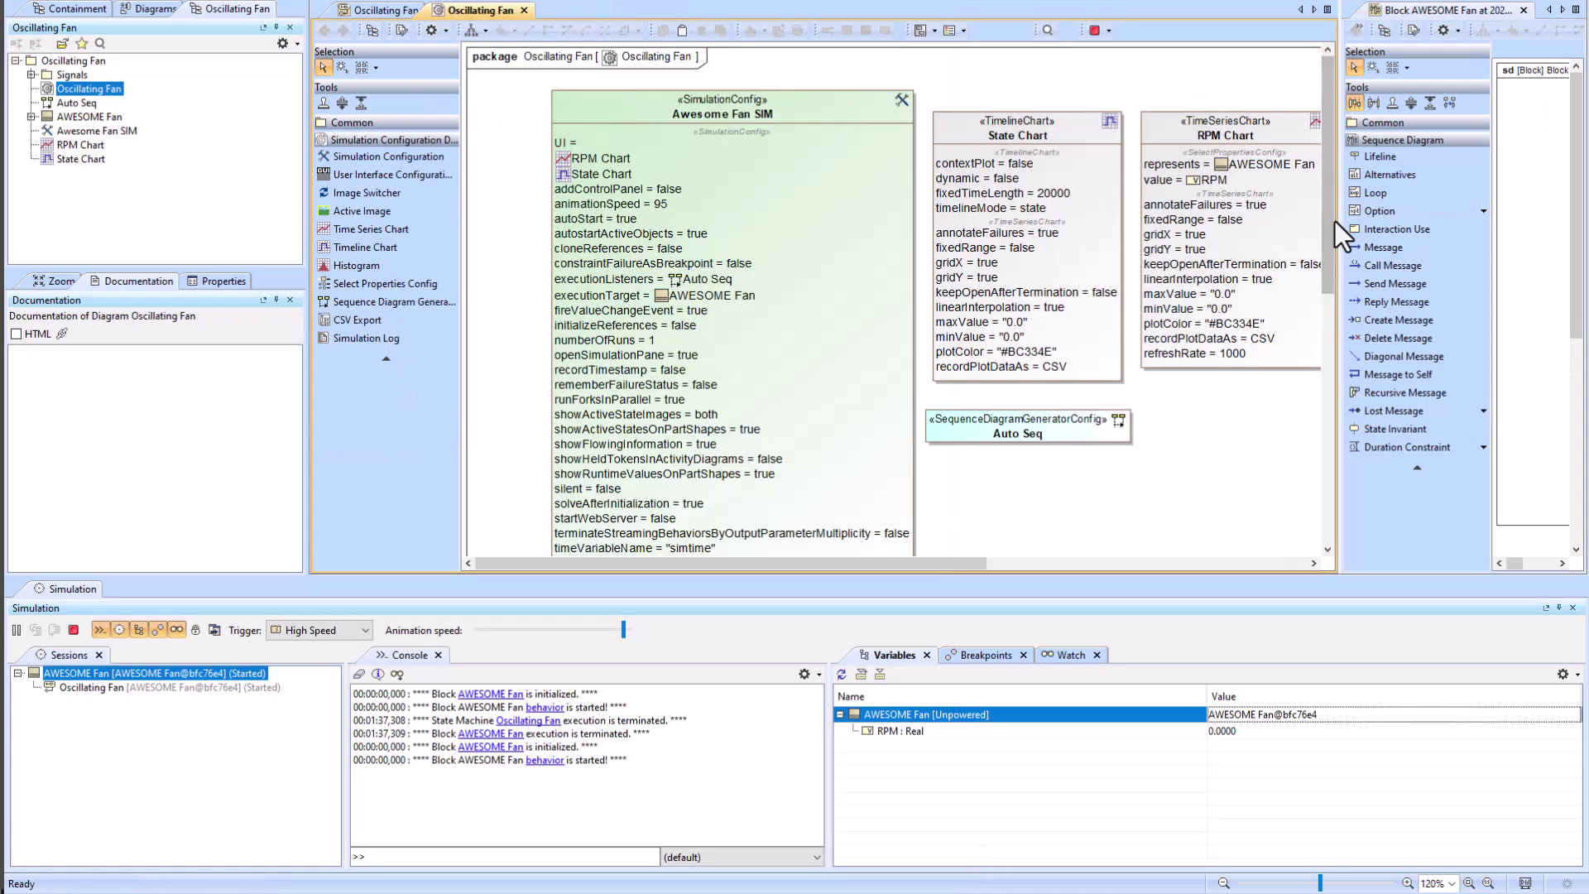
drag(1334, 221, 1015, 217)
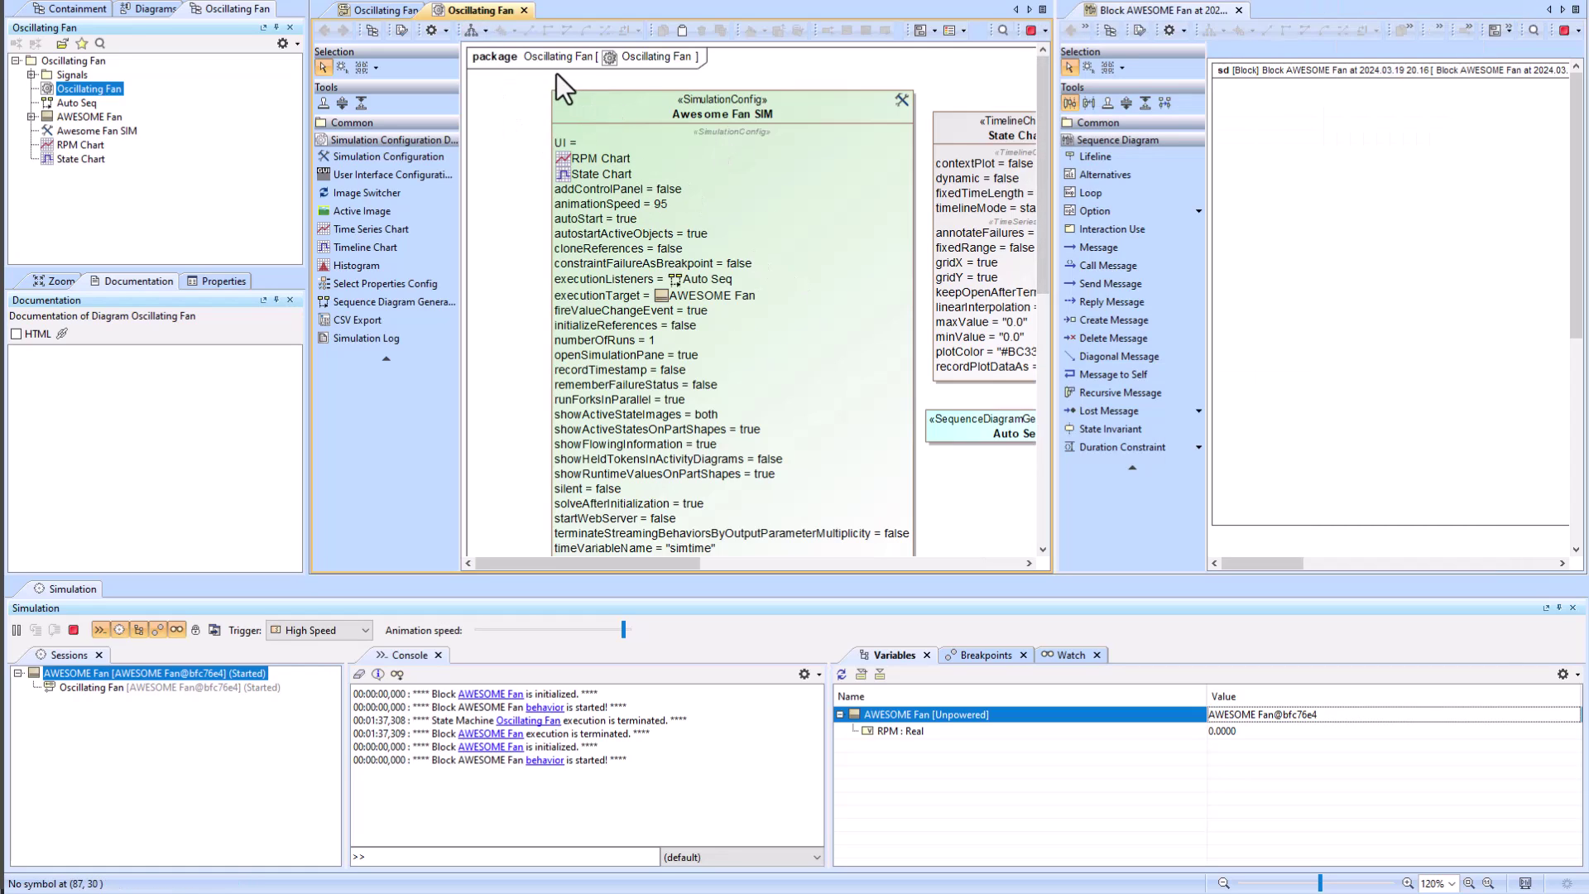
Show the state machine diagram again and narrow its tool palette.
click(395, 14)
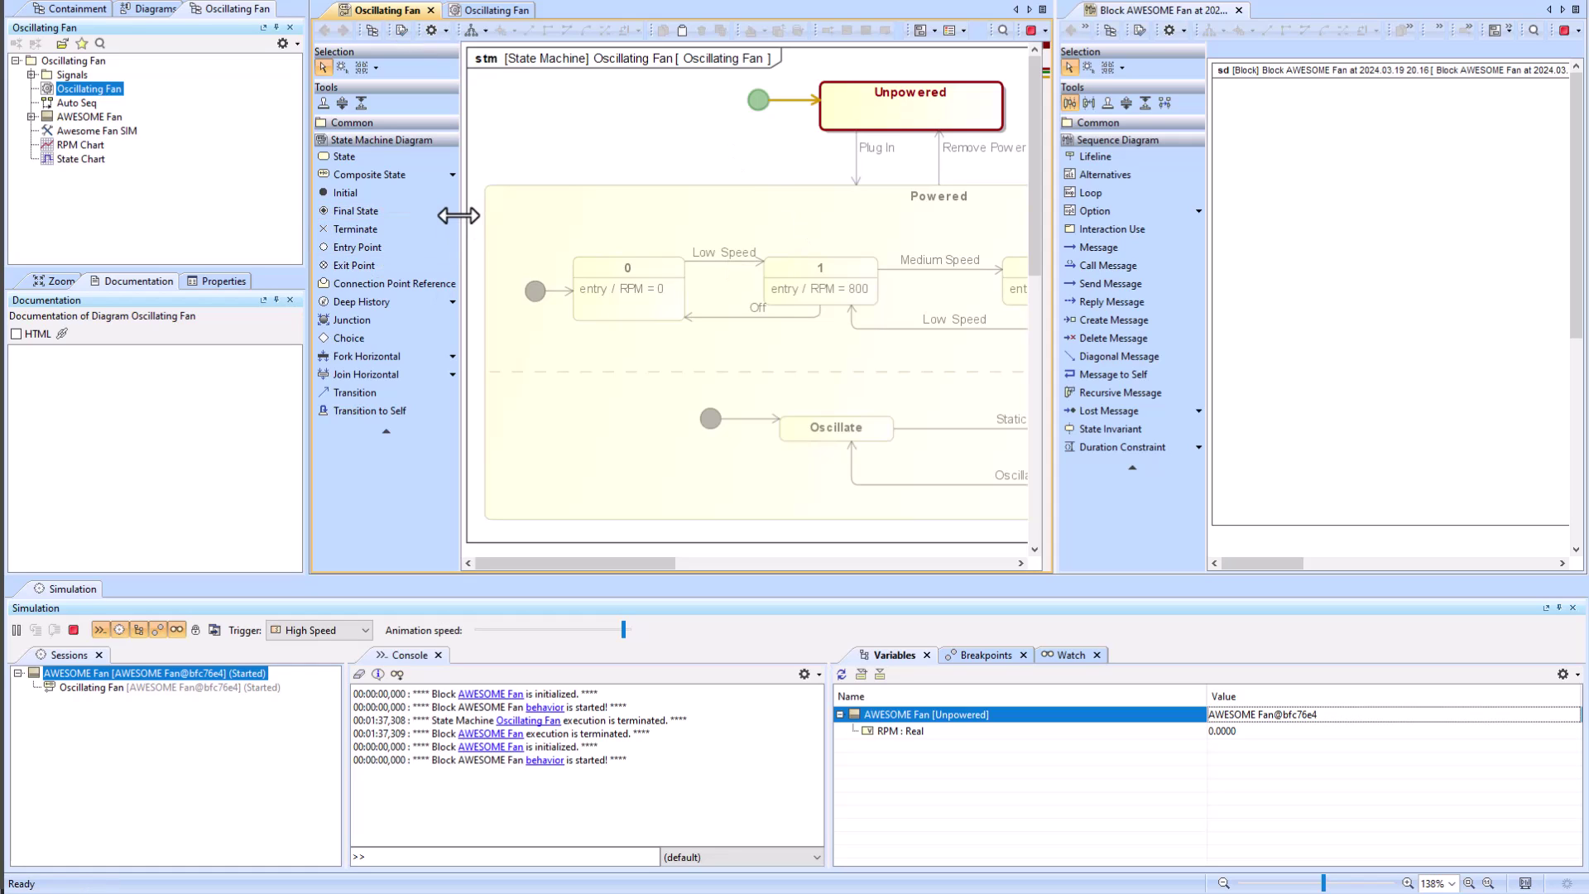
drag(460, 214, 406, 217)
drag(644, 562, 687, 567)
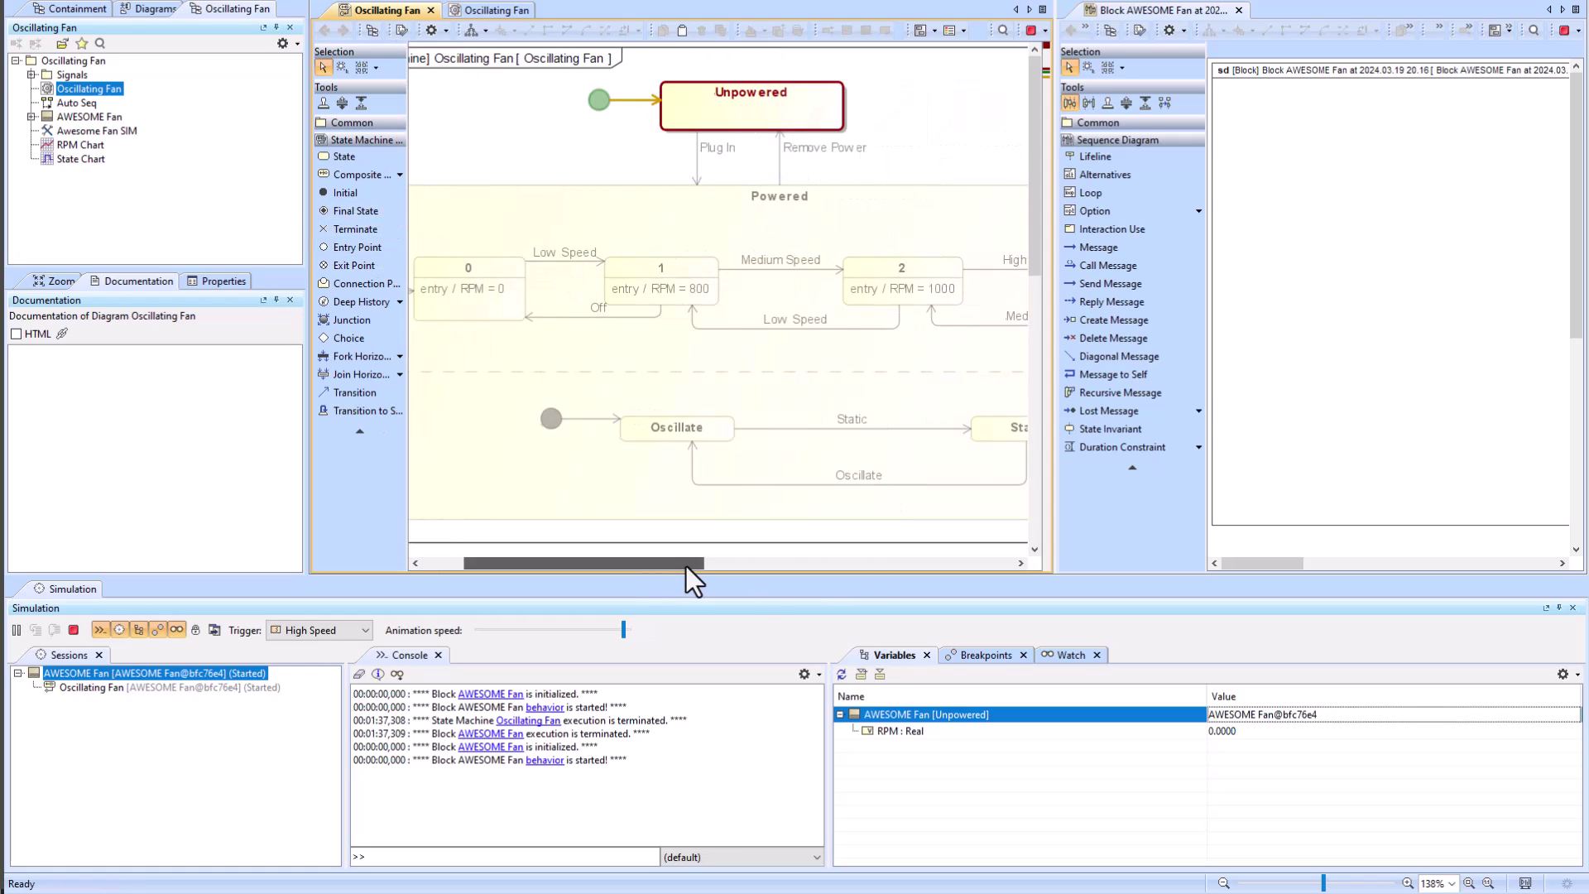
Send Plug In then Static to the fan, and terminate the simulation.
click(310, 629)
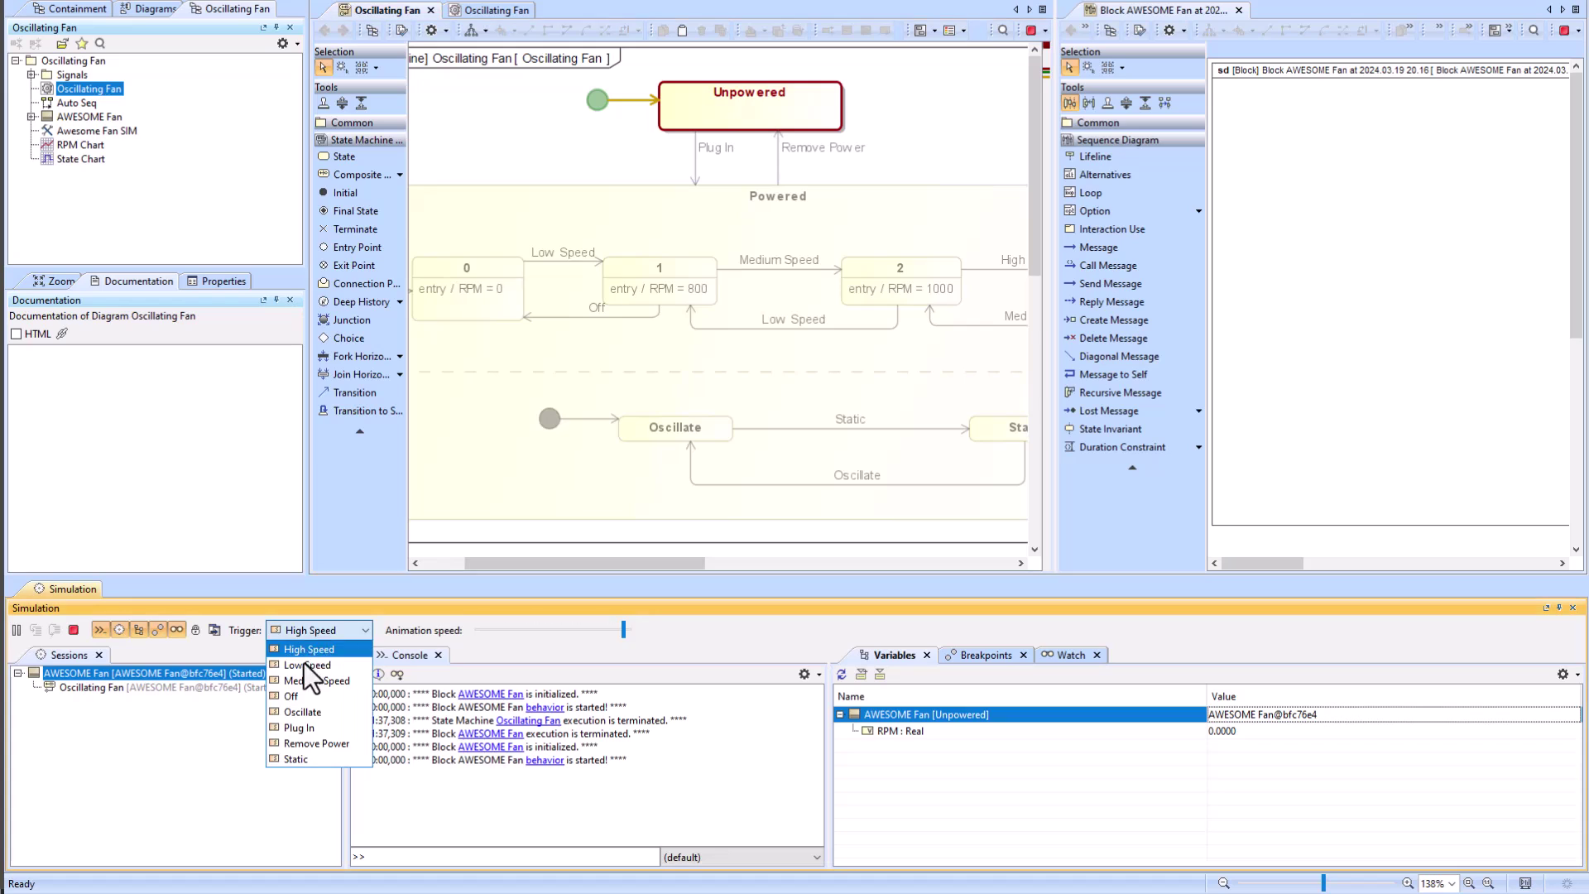
click(309, 732)
click(340, 636)
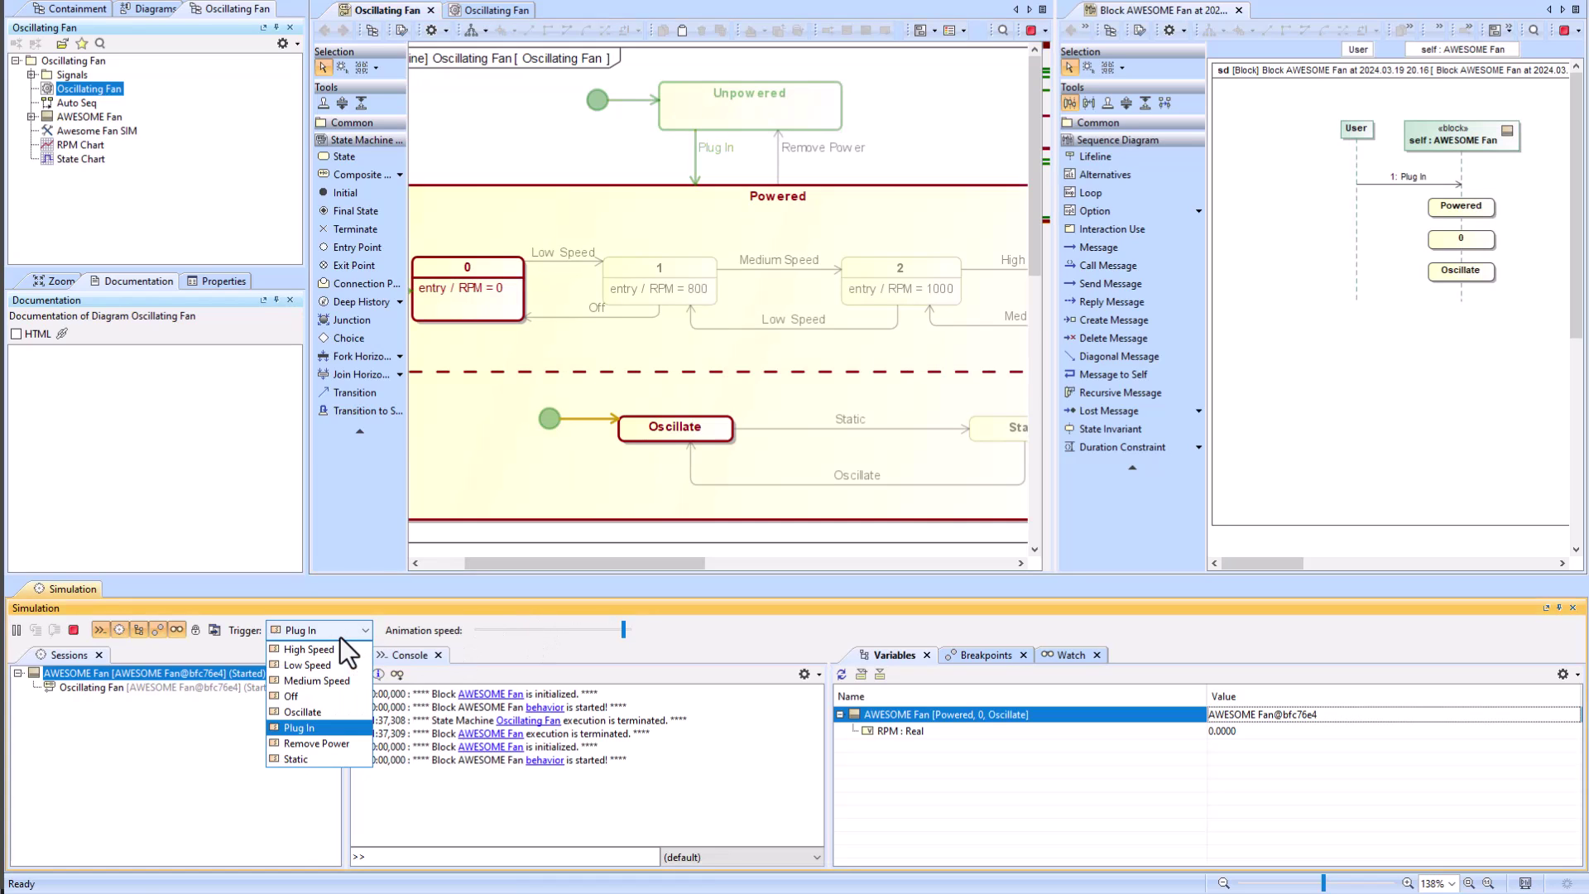
click(316, 760)
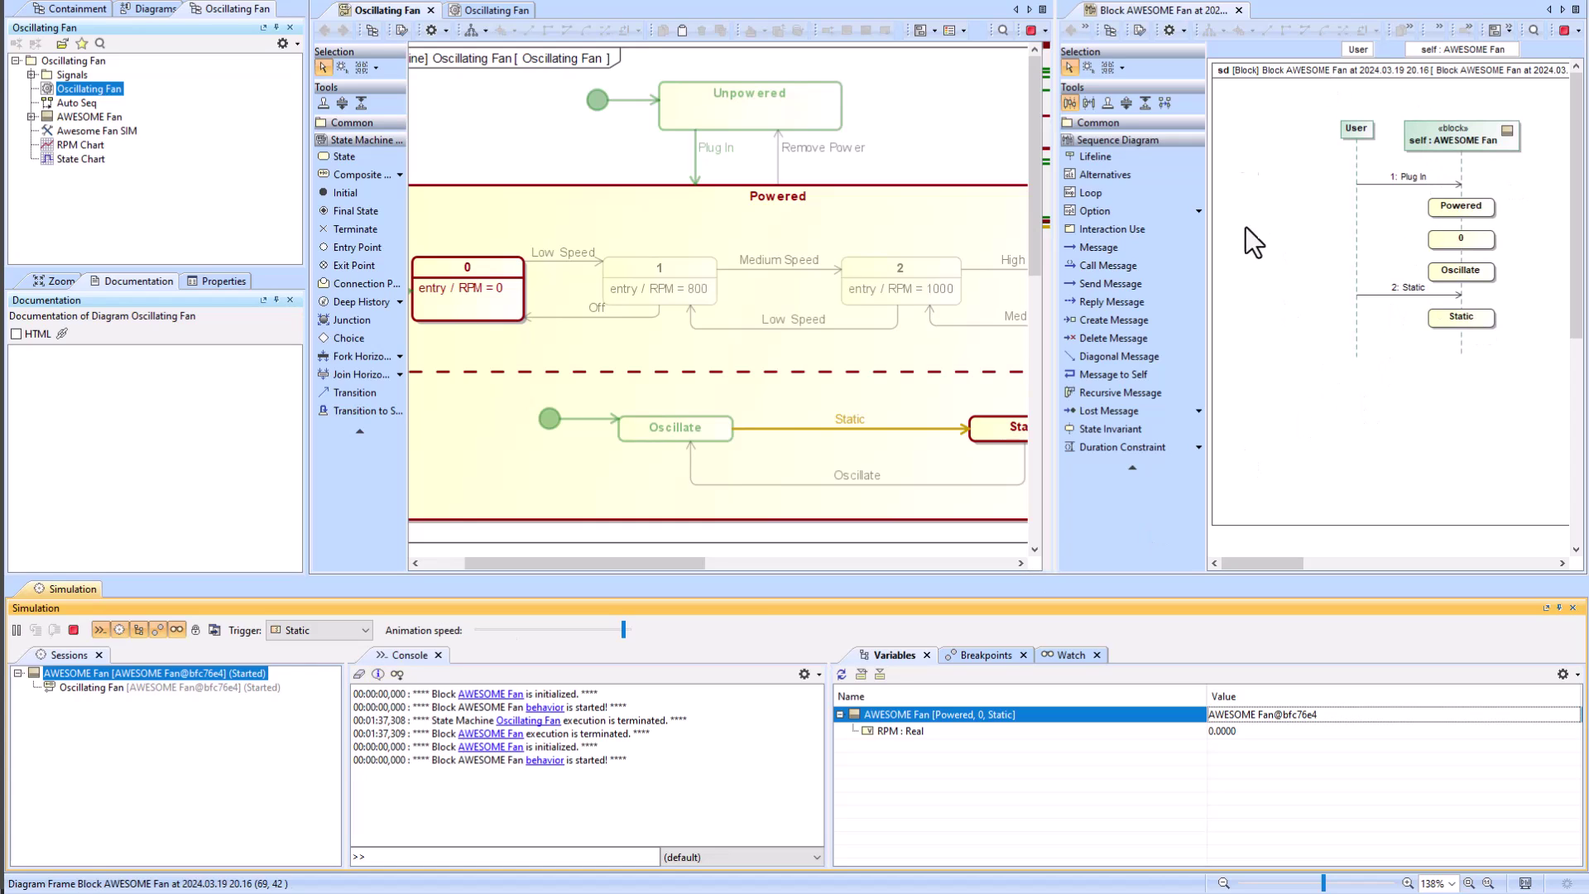
click(73, 630)
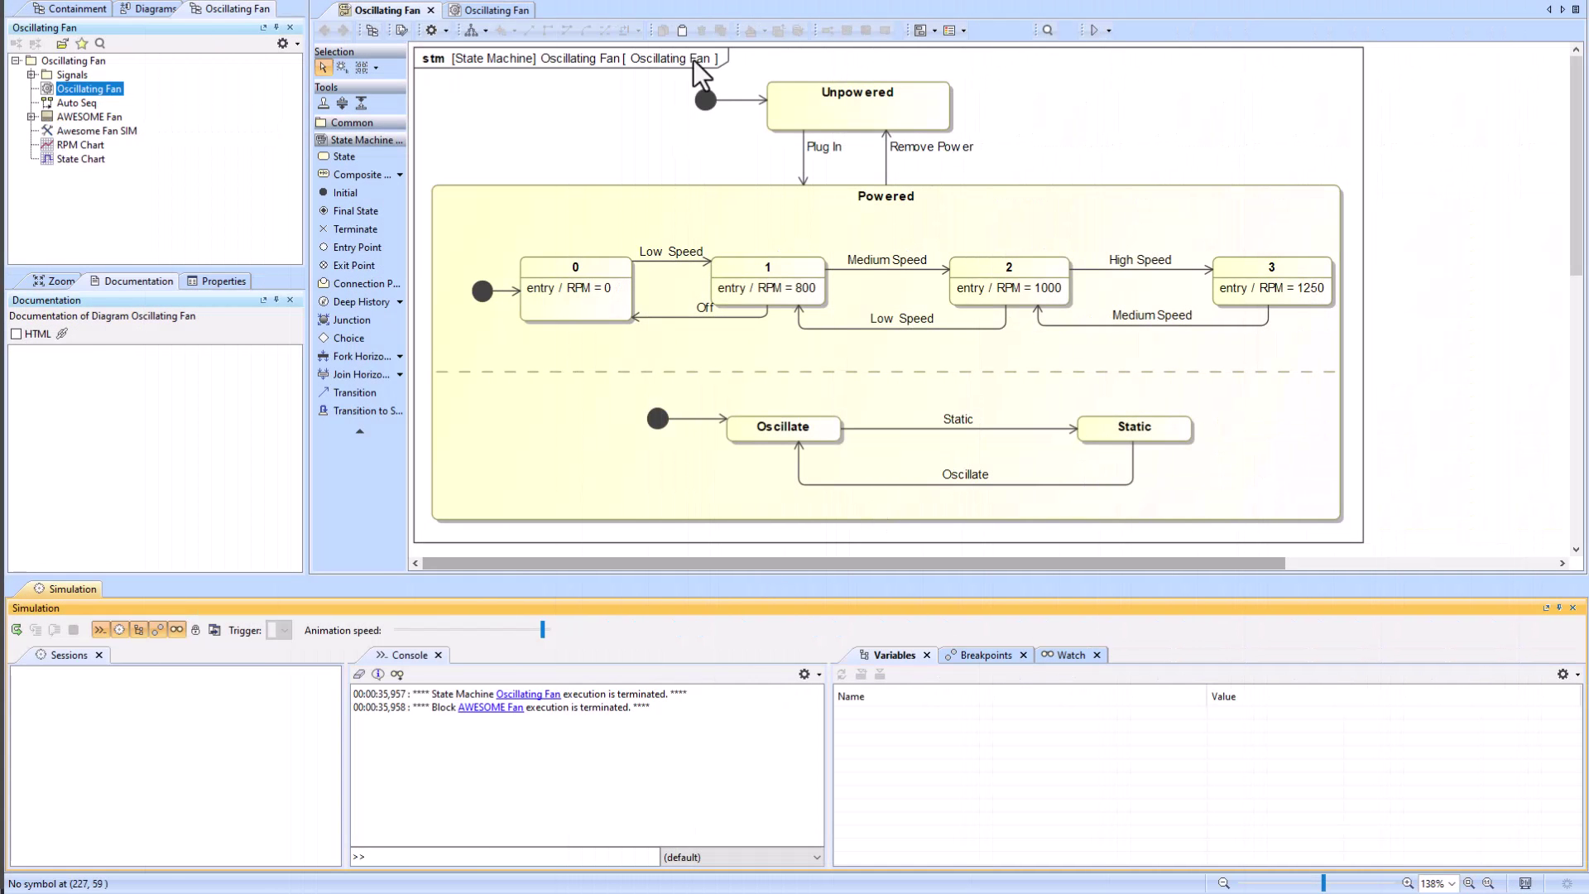
Run the fan context simulation, enlarge the simulation panel, and start the behavior.
click(1109, 30)
click(1134, 67)
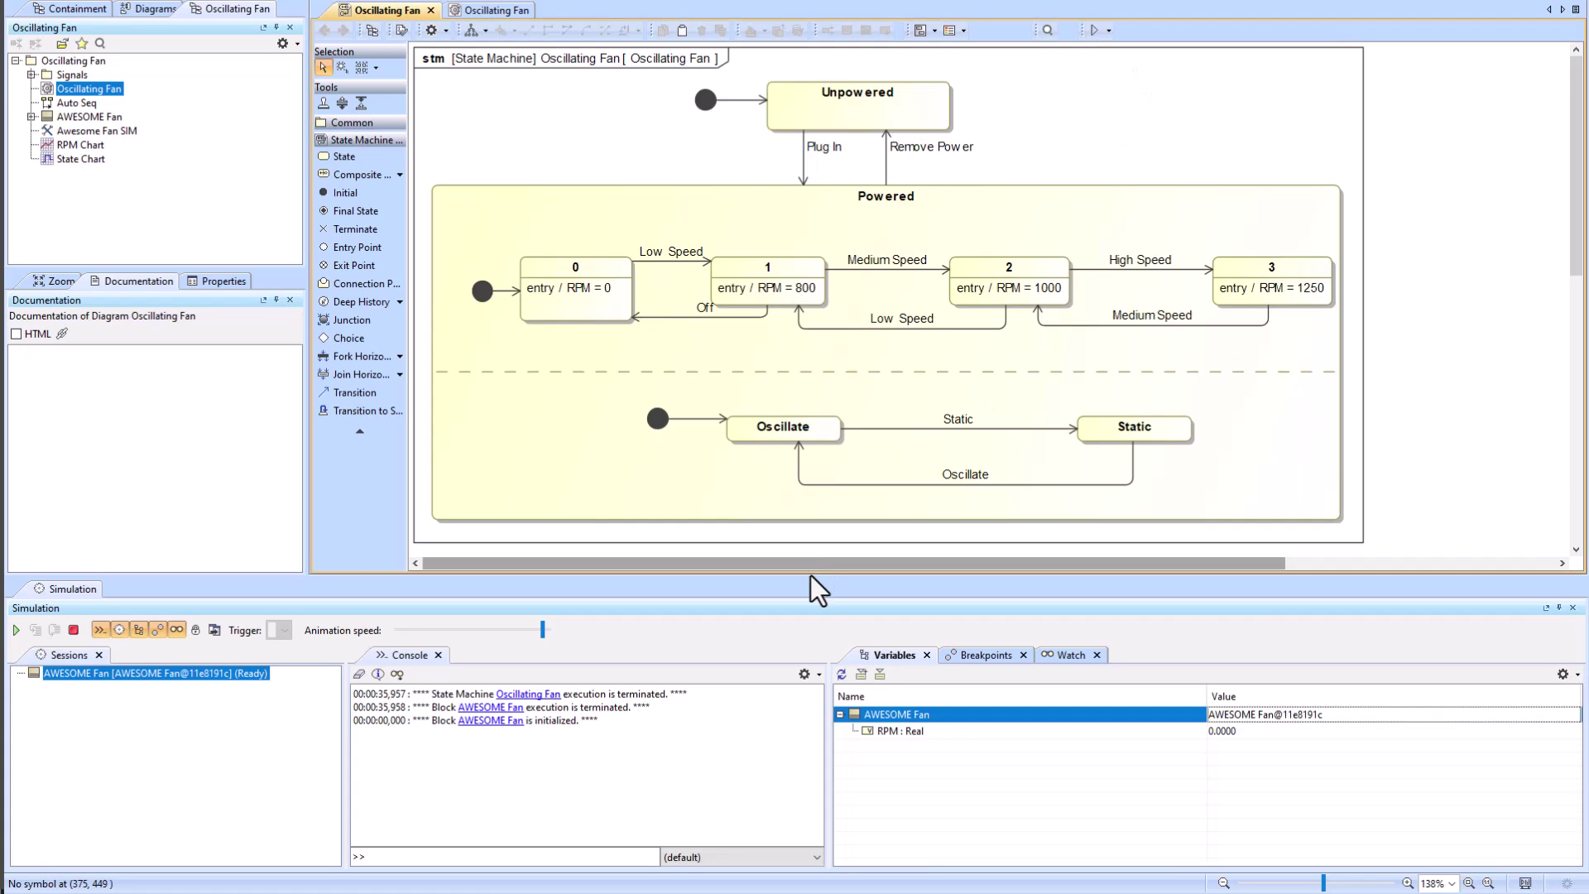
drag(813, 577, 822, 337)
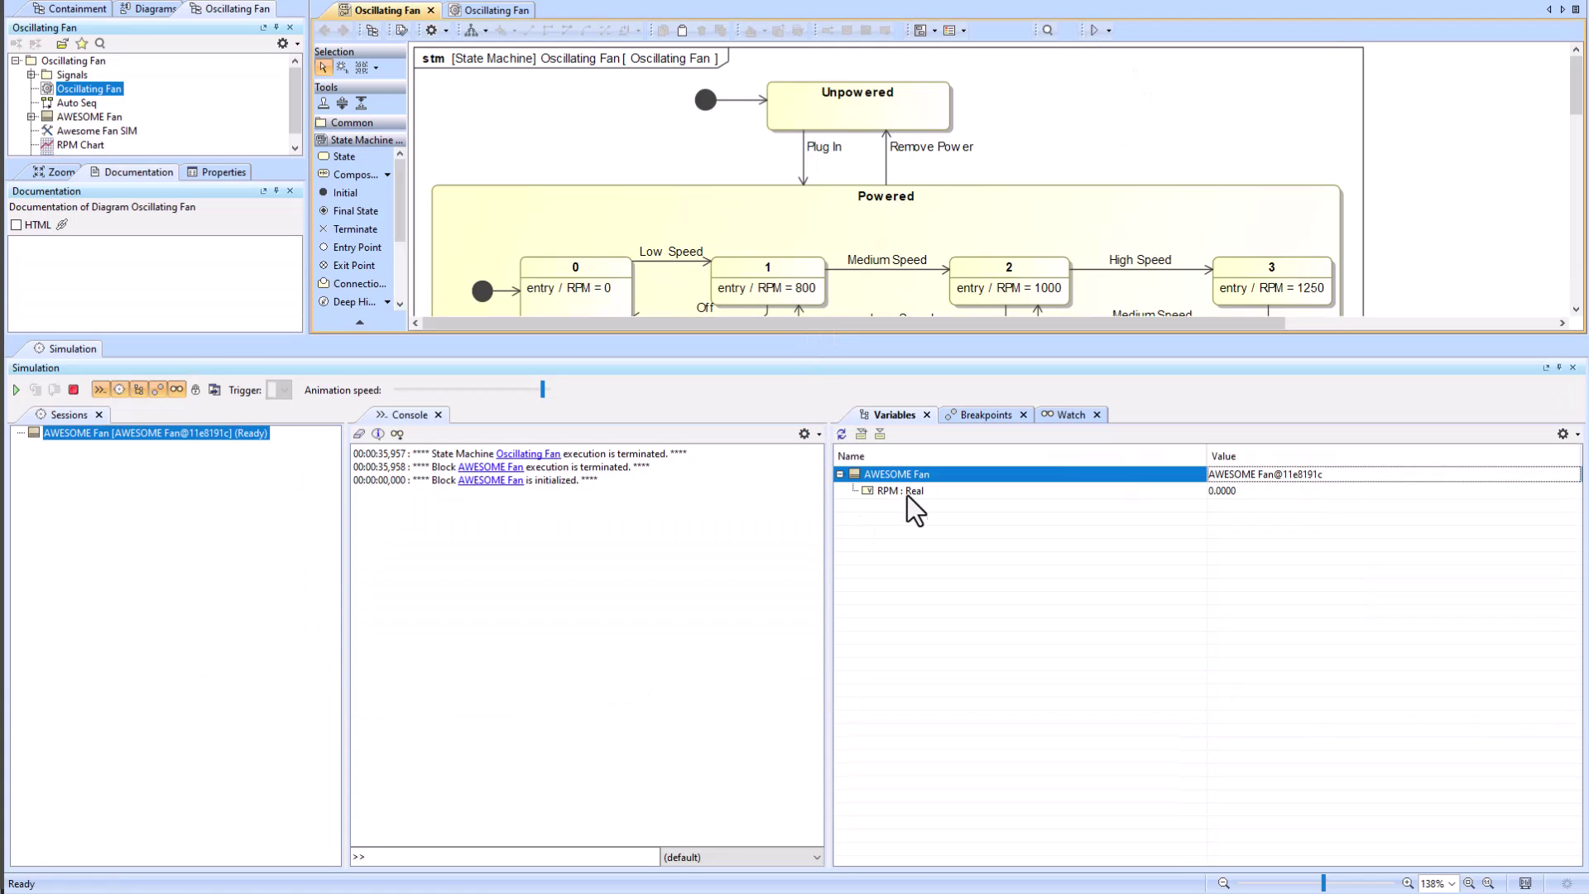
click(16, 390)
Show AWESOME Fan's states in a State timeline chart placed over the diagram area.
right_click(985, 475)
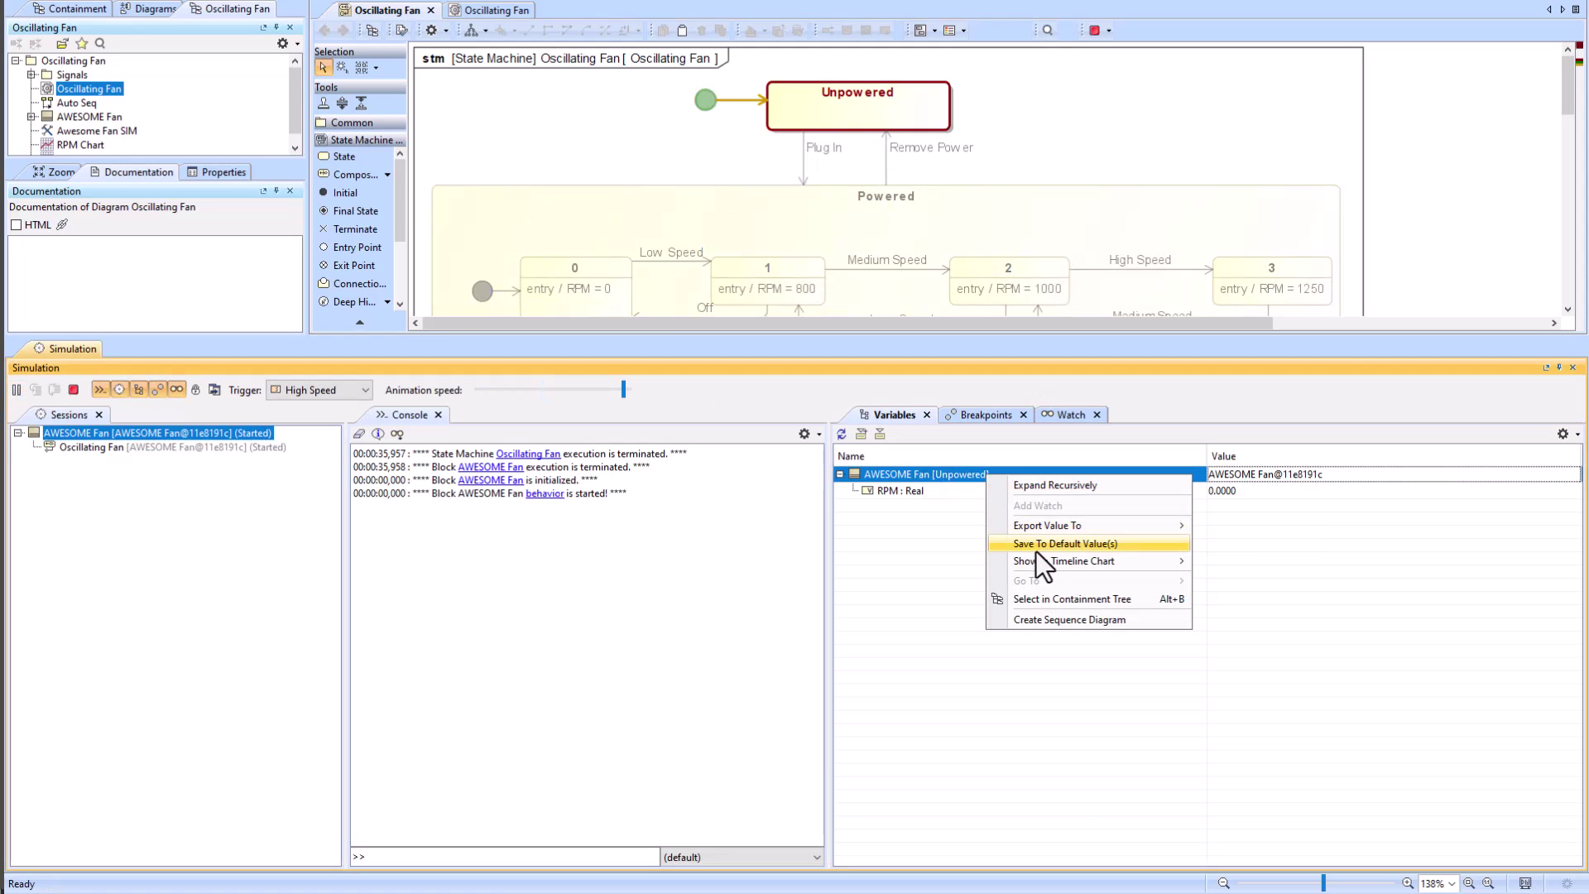
mouse_move(1092, 560)
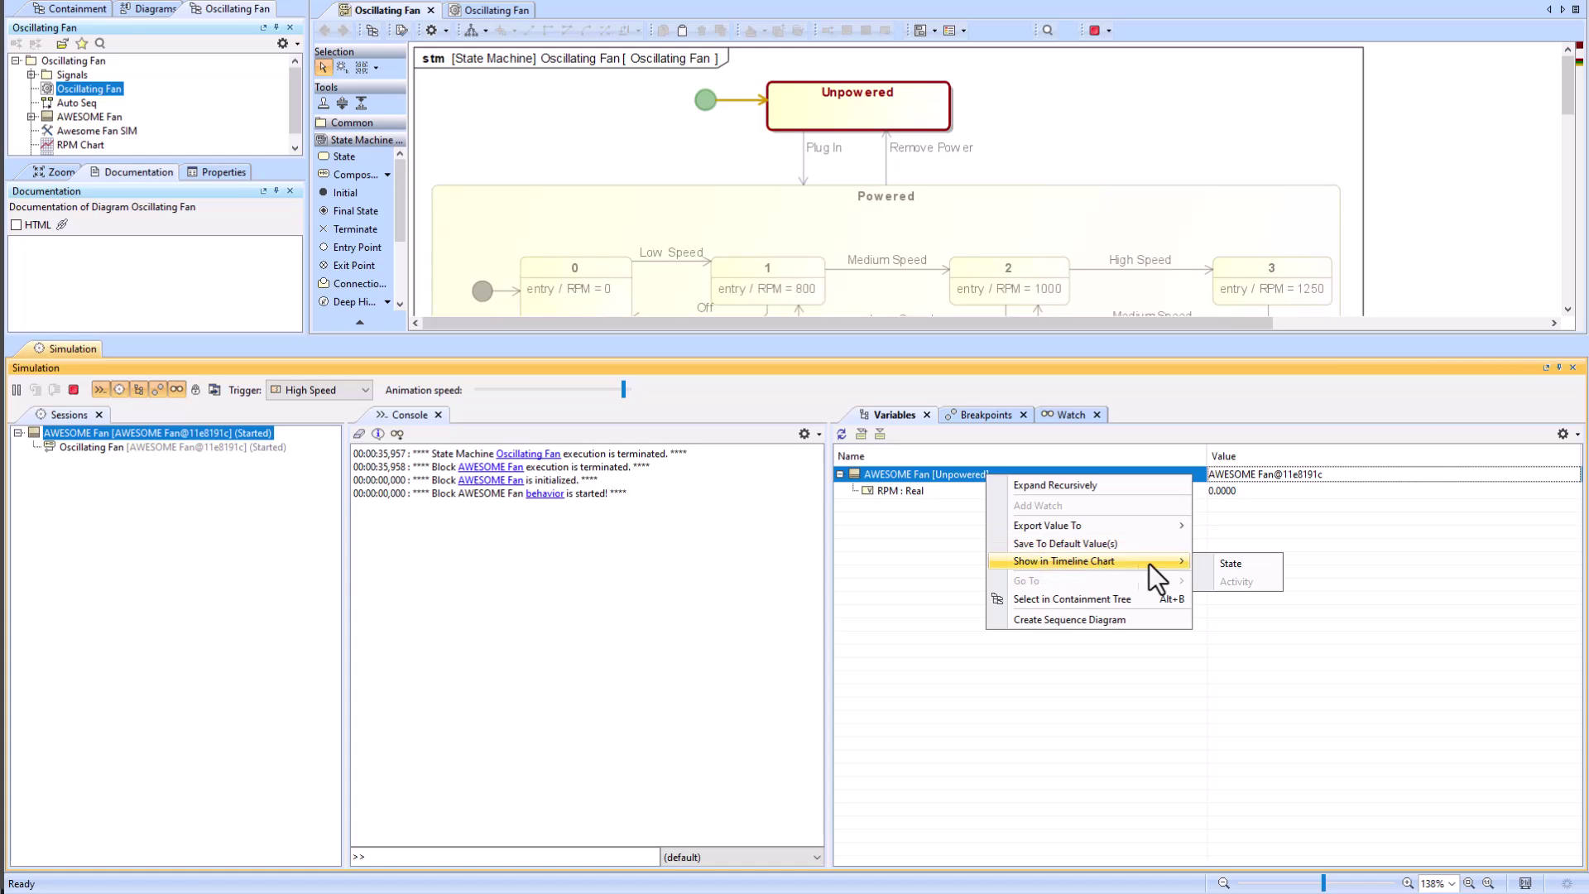
click(1230, 563)
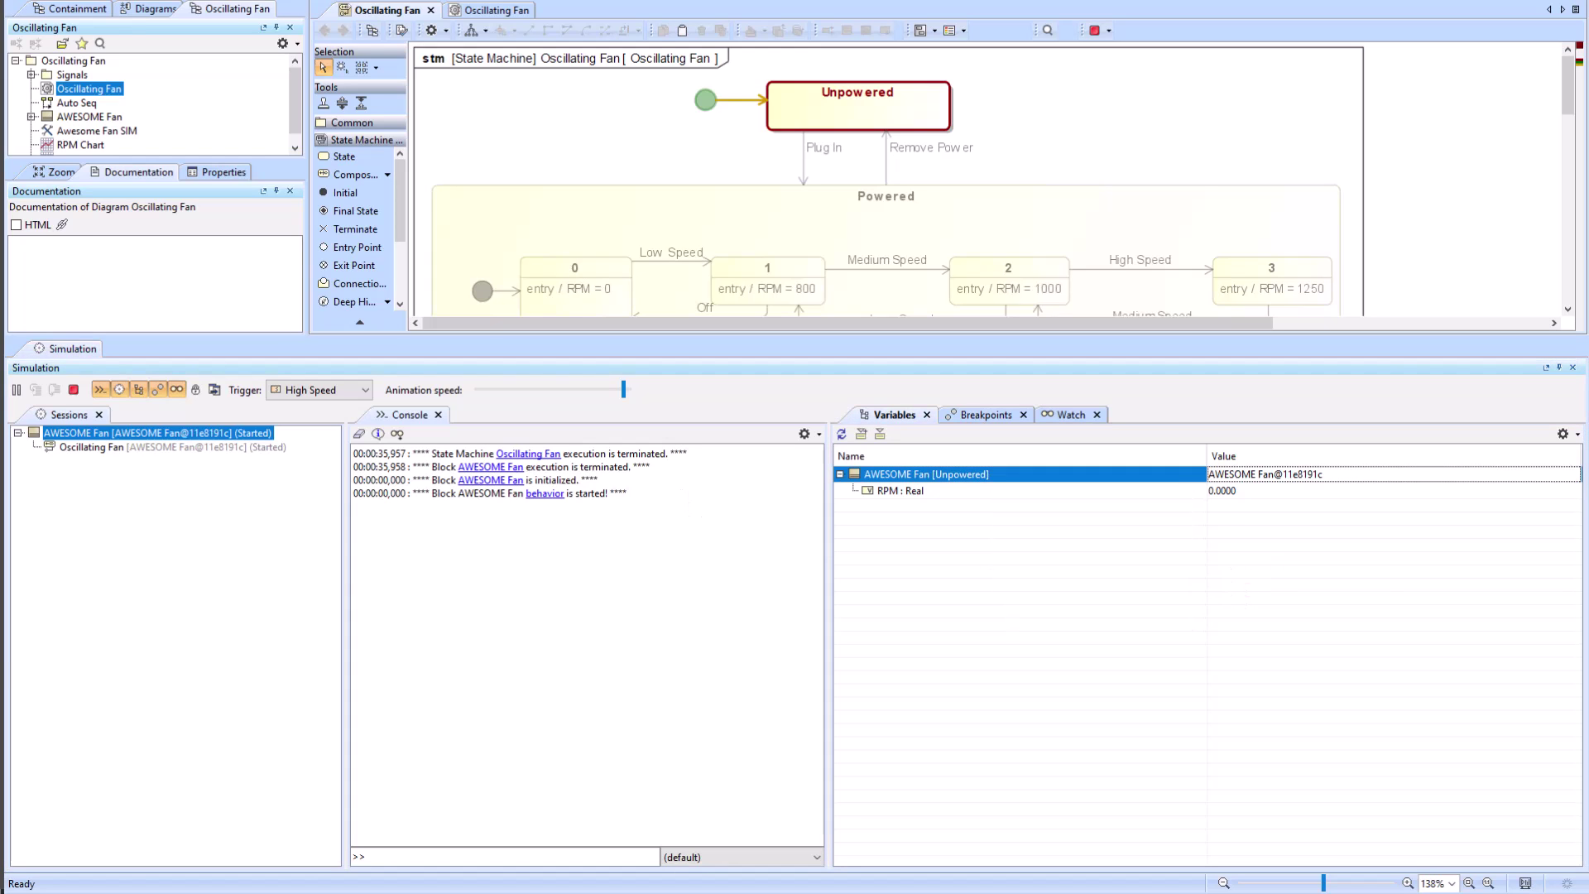
drag(1315, 132, 1342, 56)
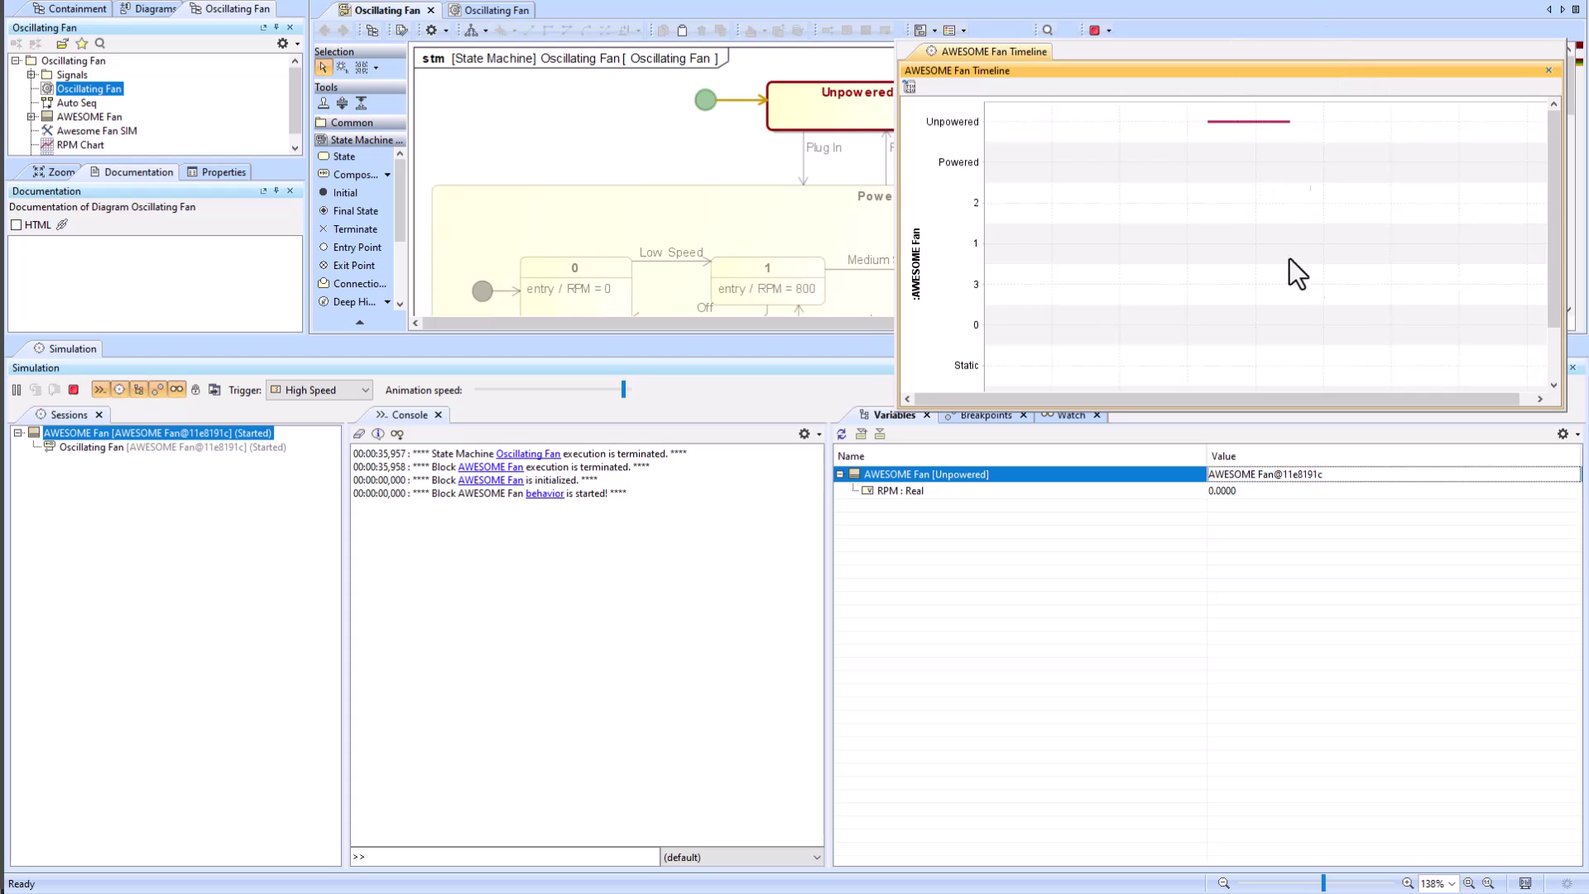
Plot the RPM variable in a time series chart positioned to the right.
click(907, 494)
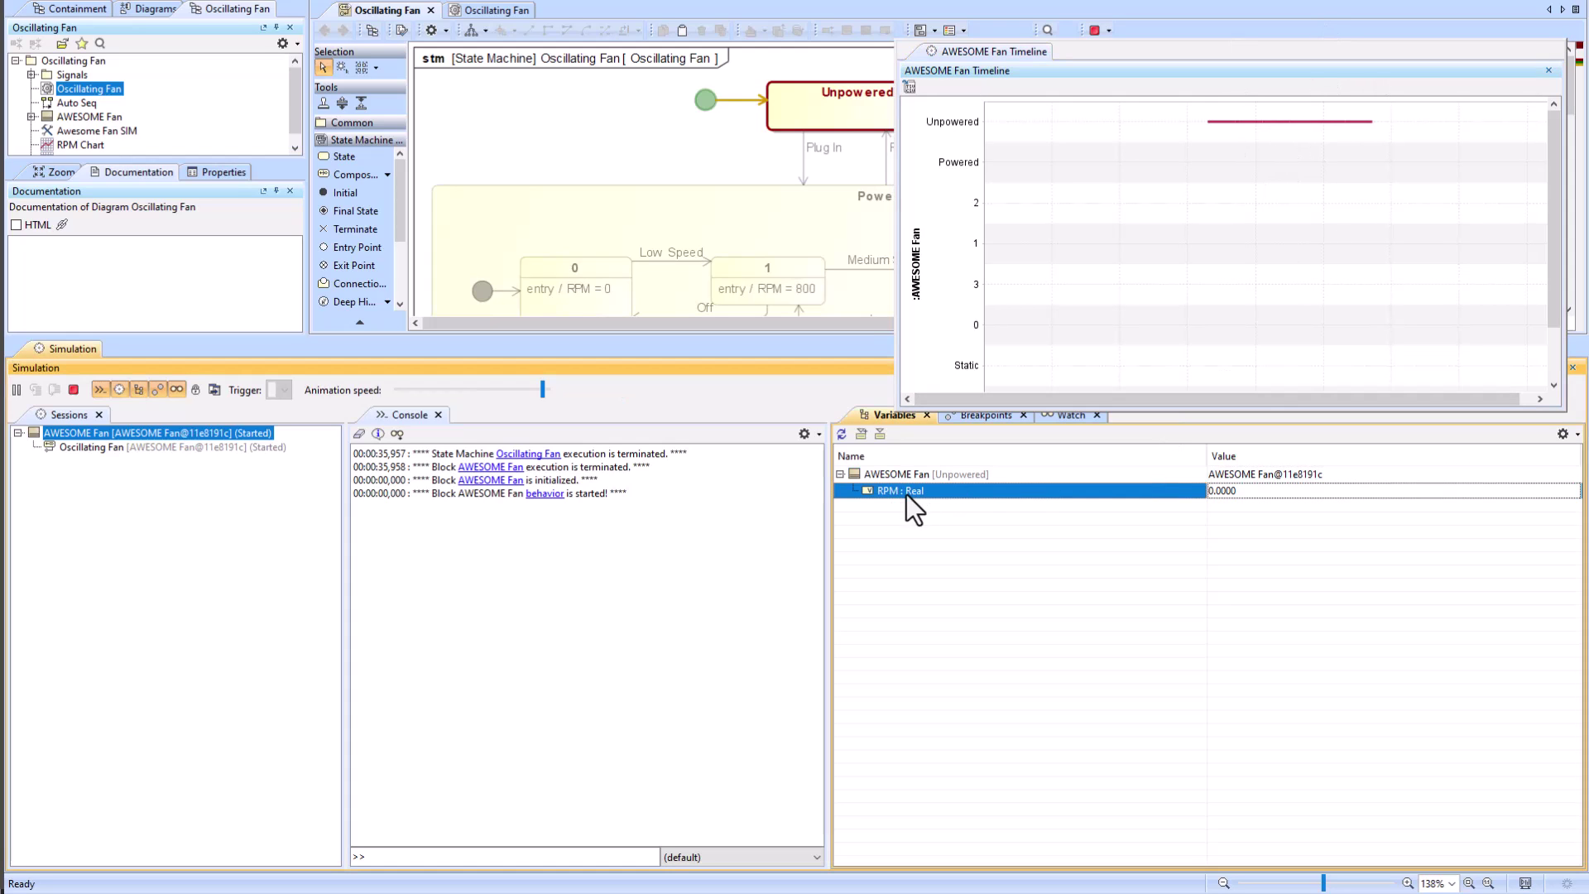
right_click(906, 494)
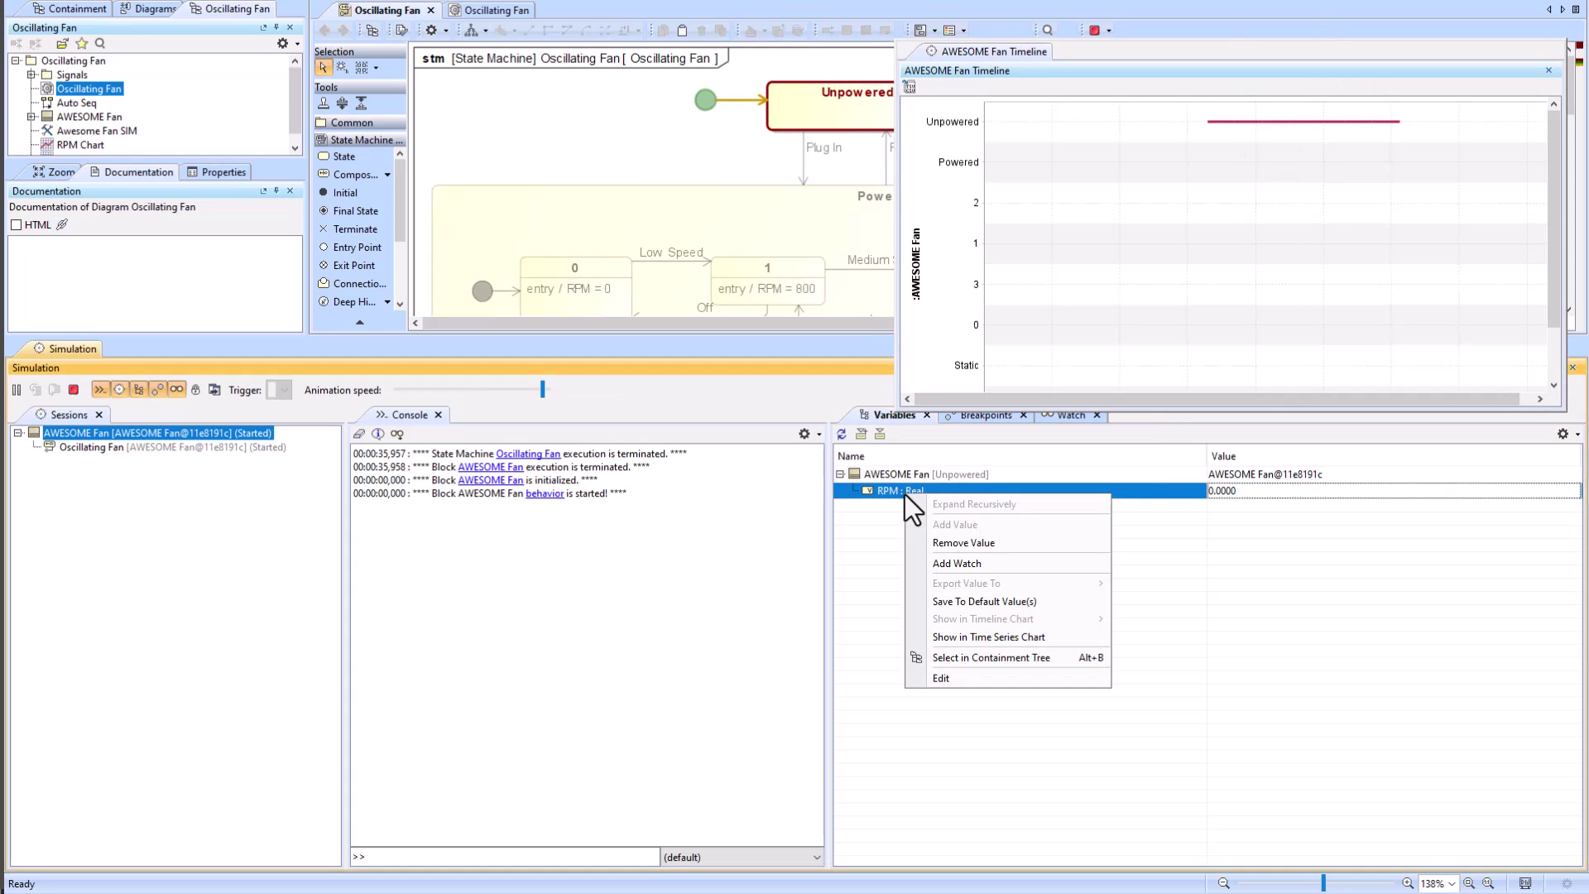
click(994, 639)
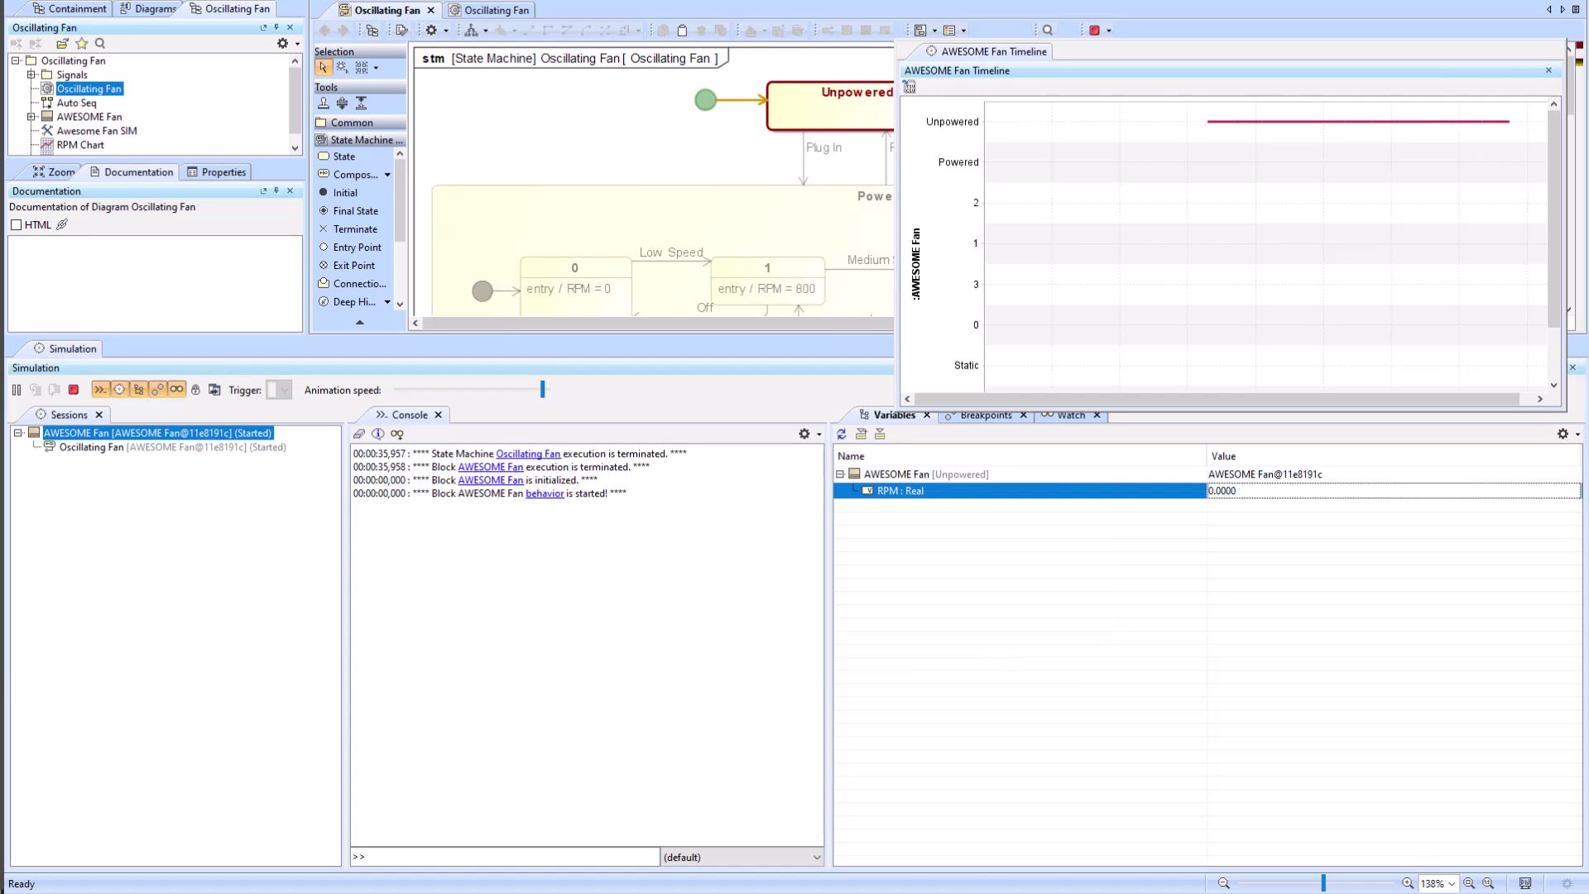
drag(1029, 418, 1209, 435)
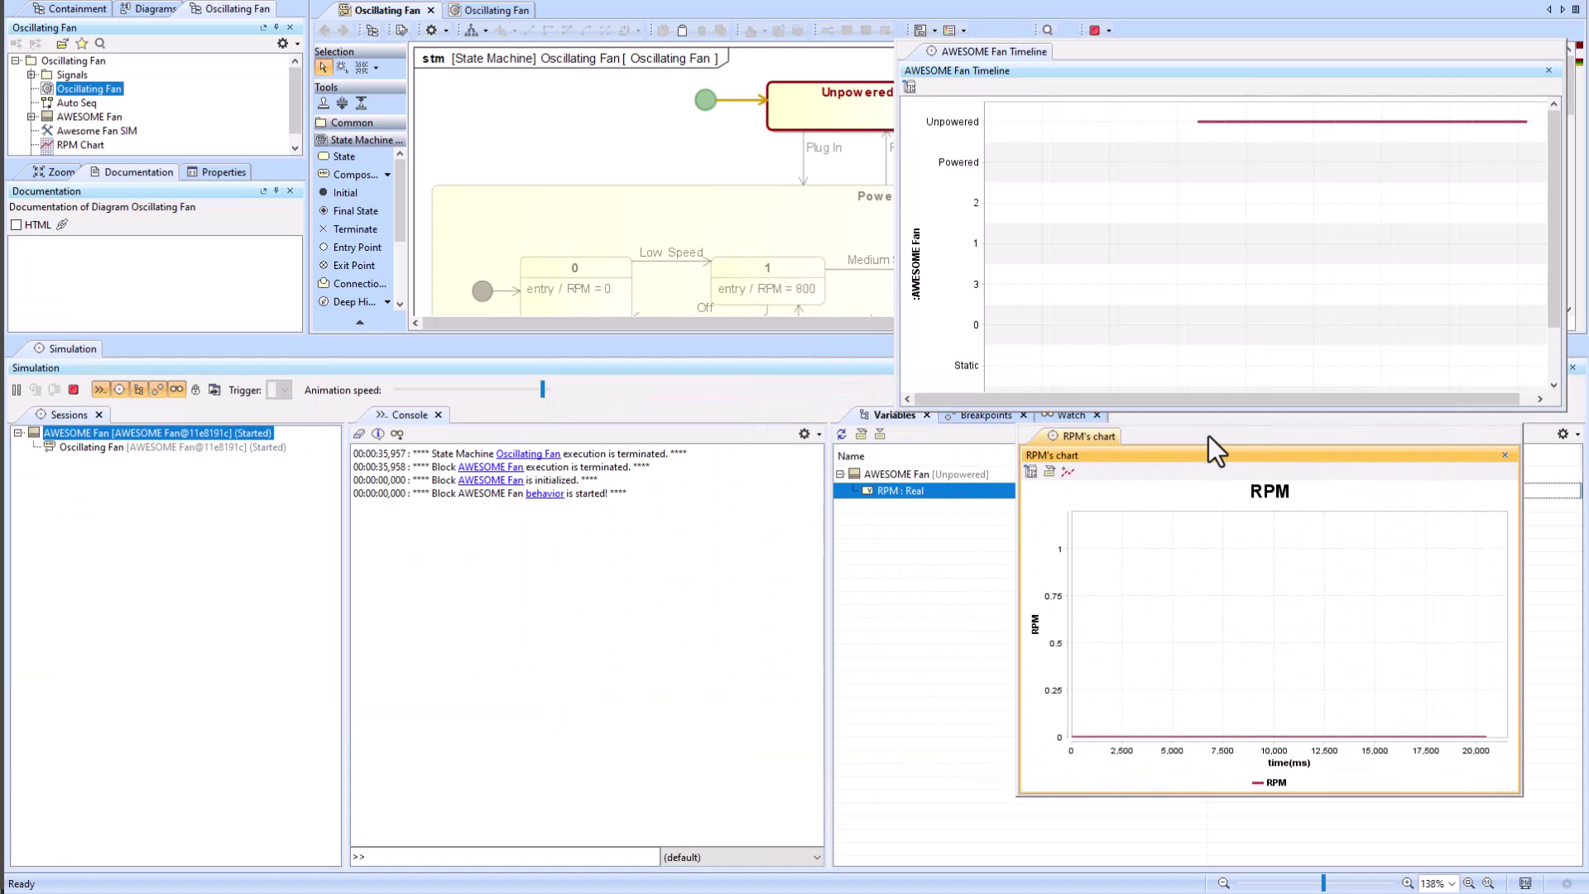
click(716, 326)
Enlarge the state machine diagram and send the Plug In trigger to the fan session.
drag(732, 336, 728, 534)
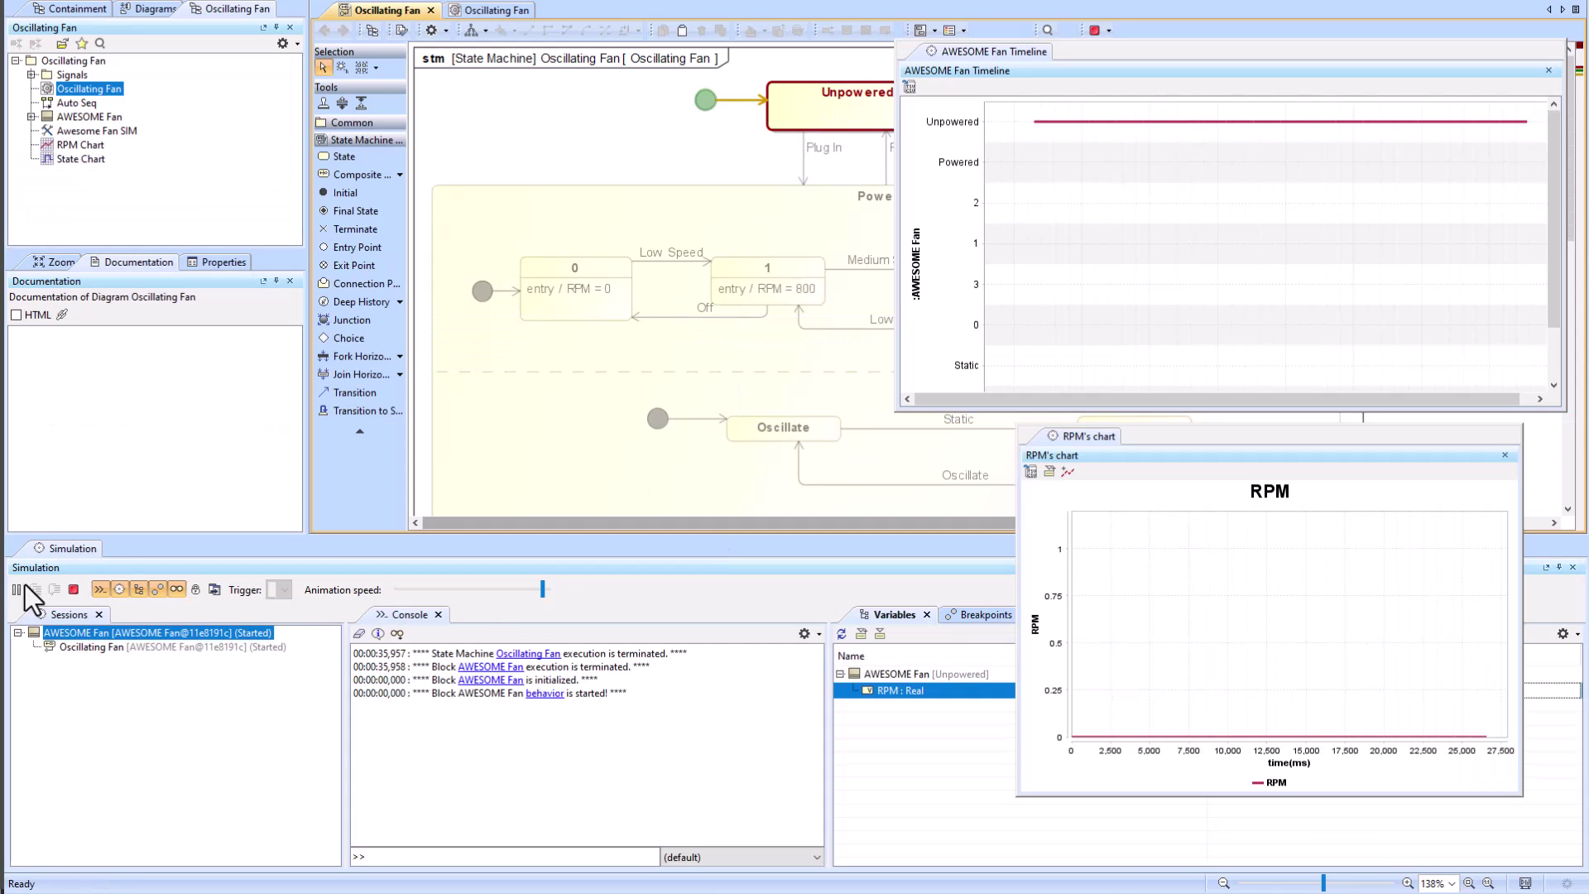
click(97, 636)
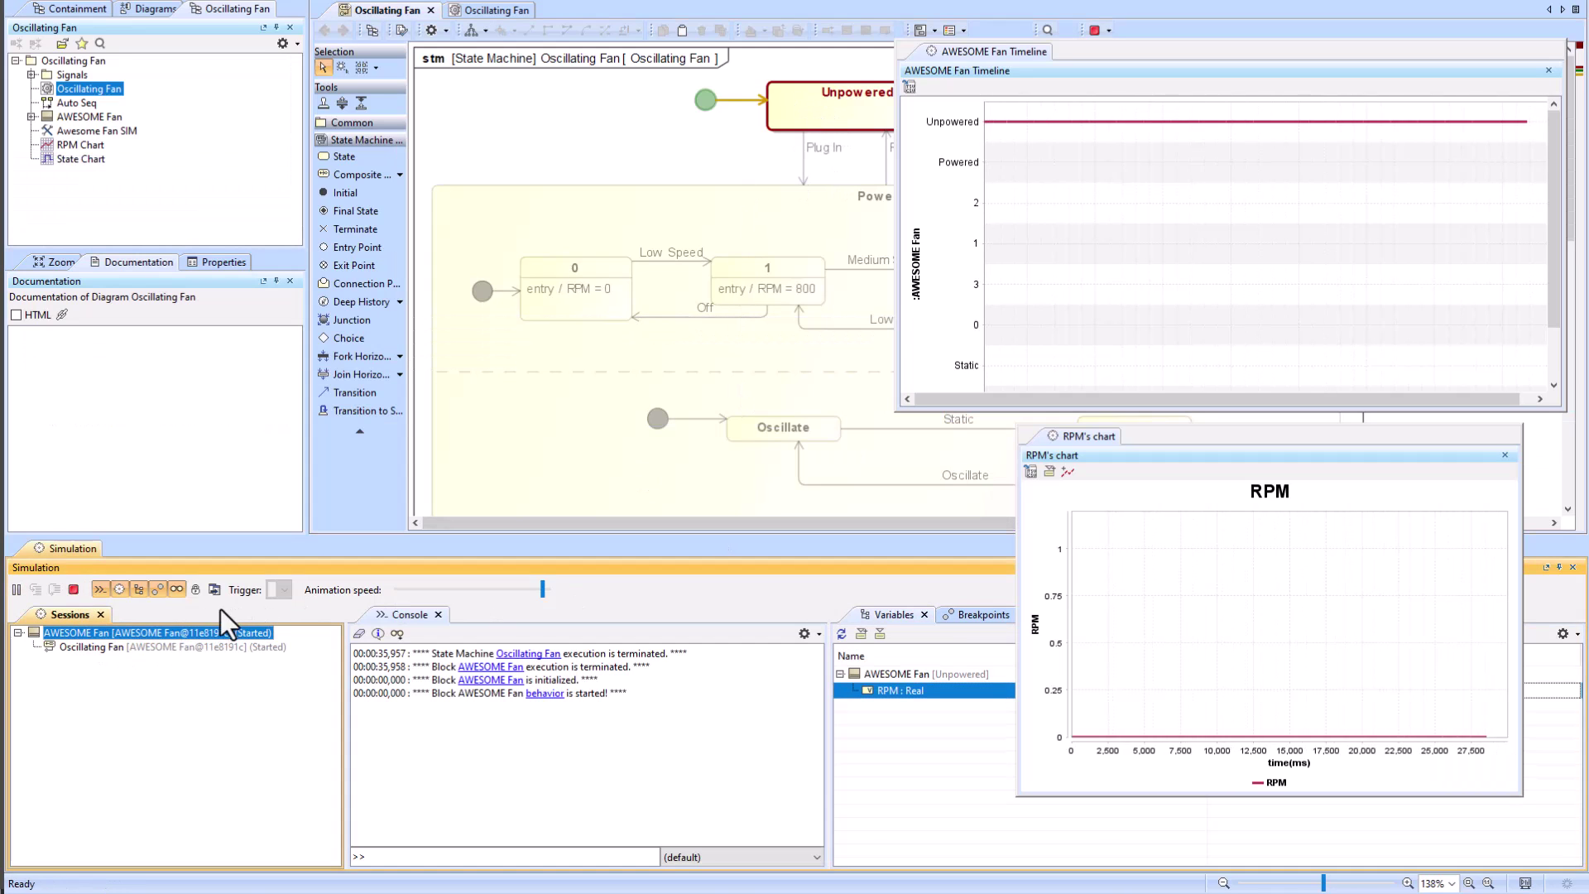
click(93, 644)
click(106, 634)
click(336, 589)
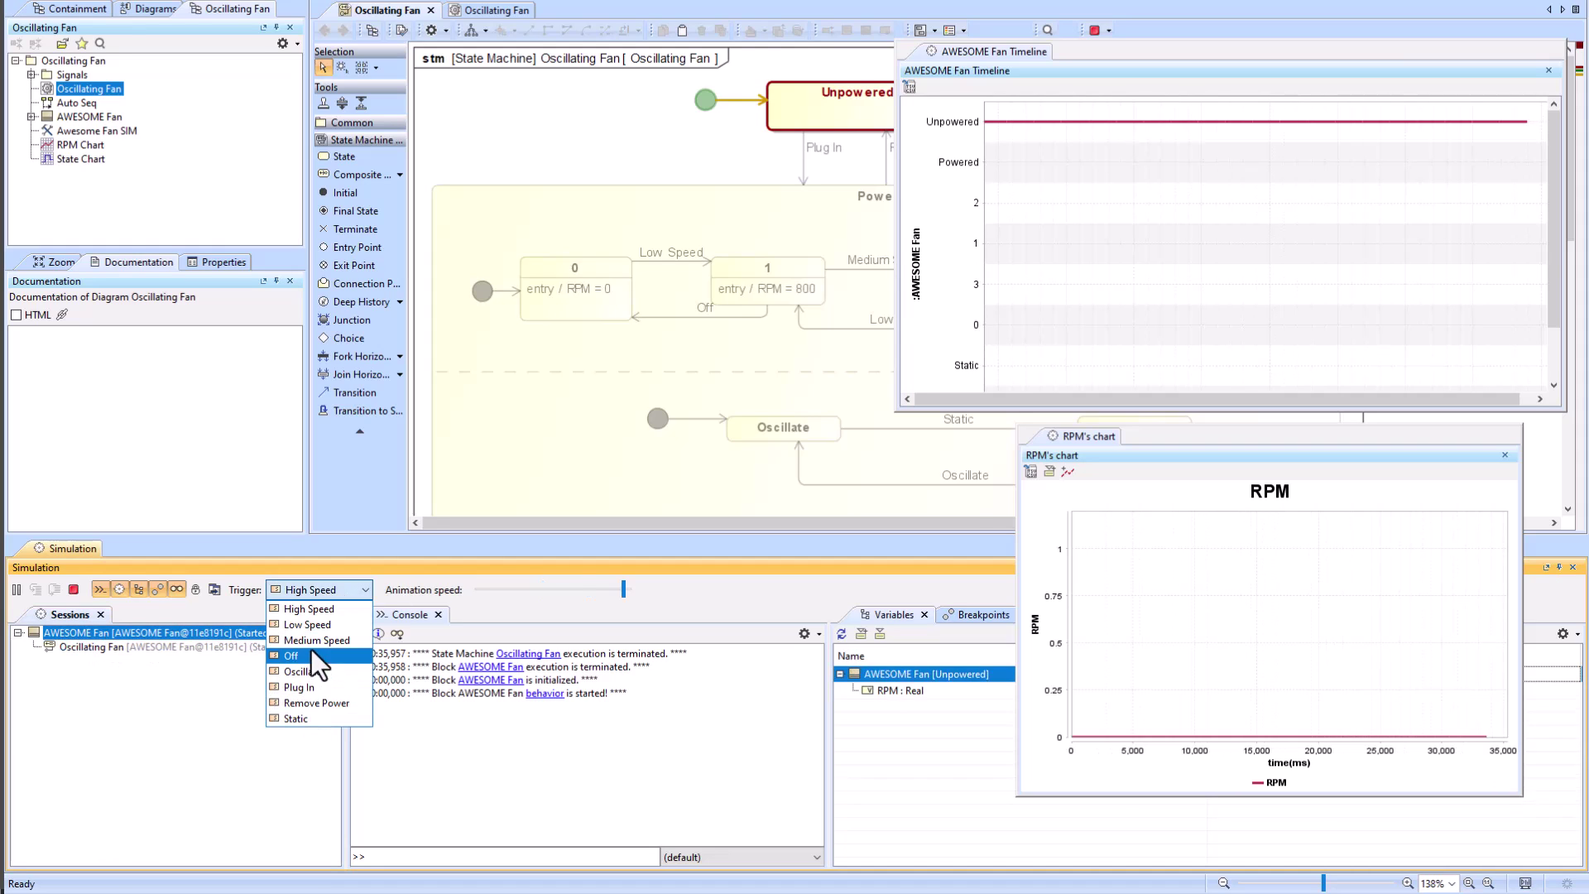
click(311, 689)
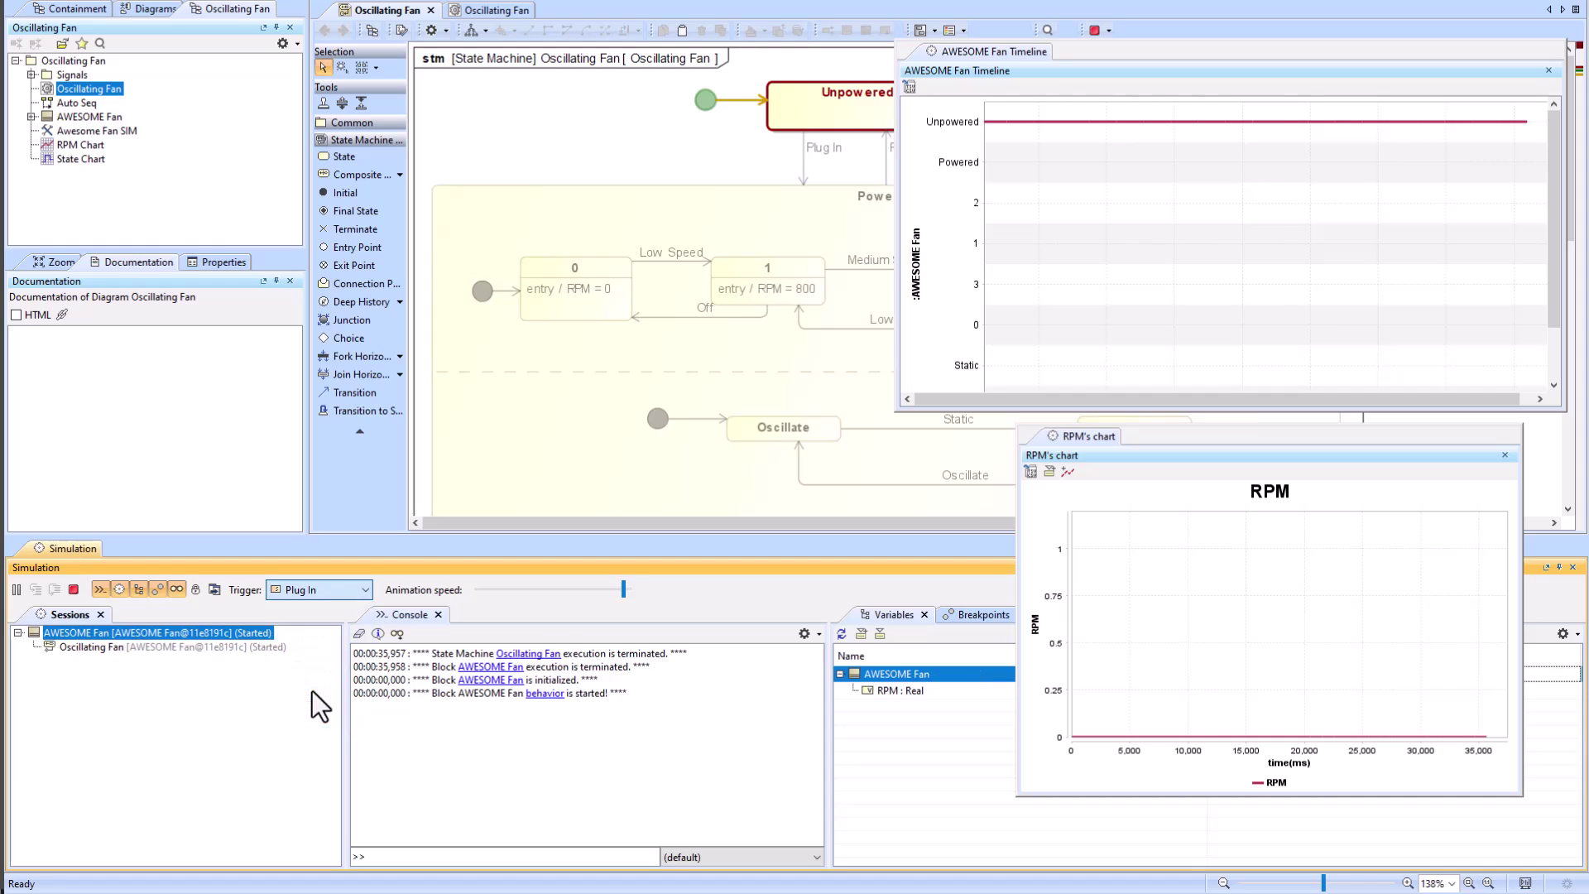
Step the fan through Low, Medium and High Speed, then back to Medium Speed.
click(340, 594)
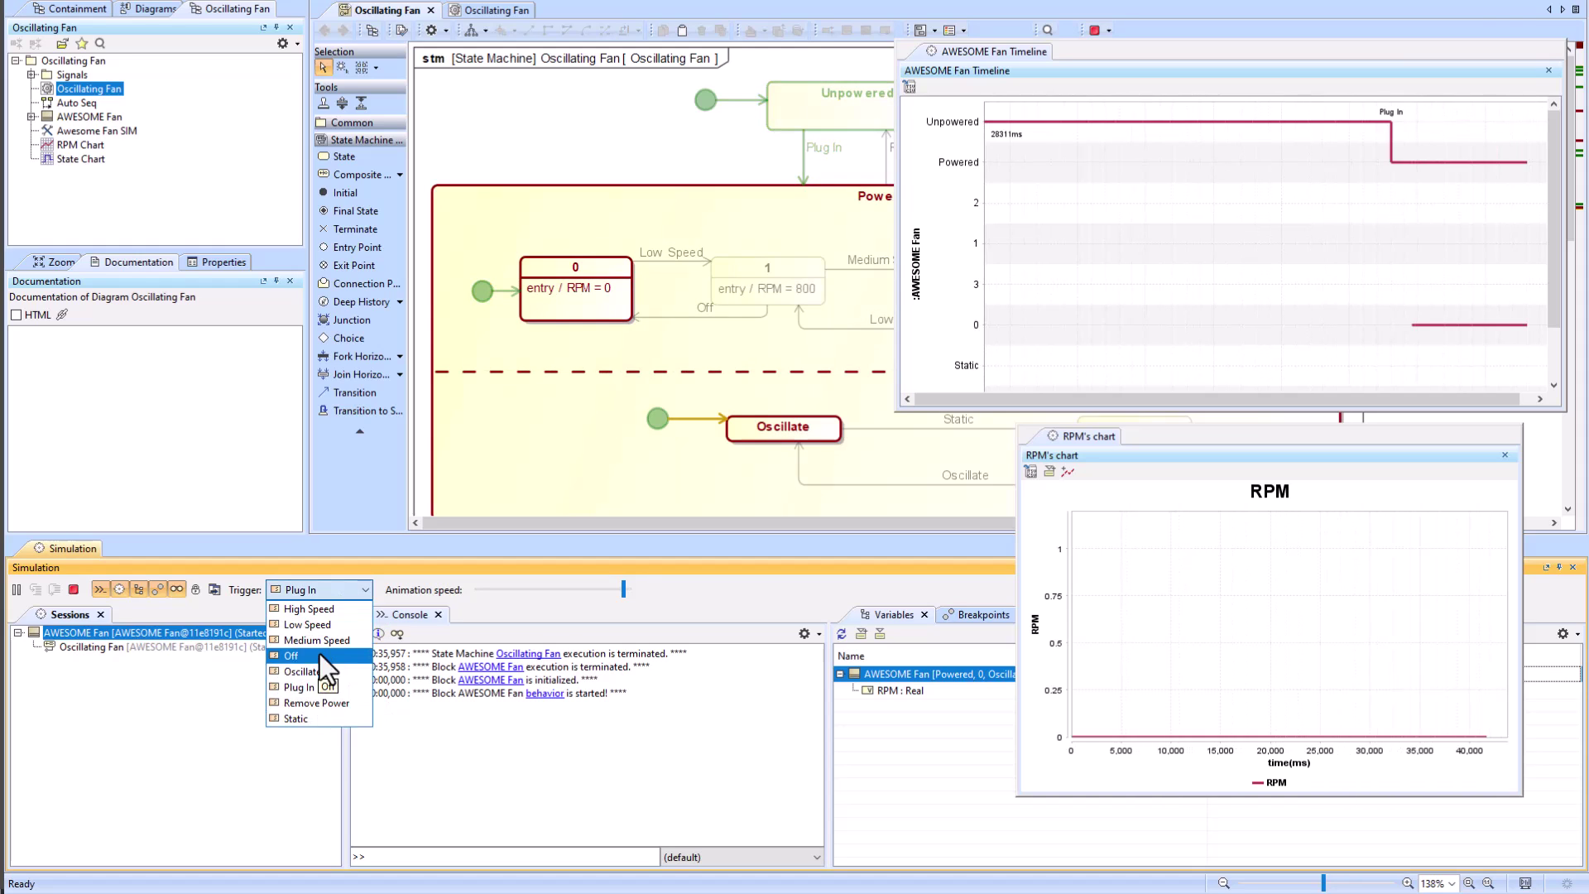
click(323, 626)
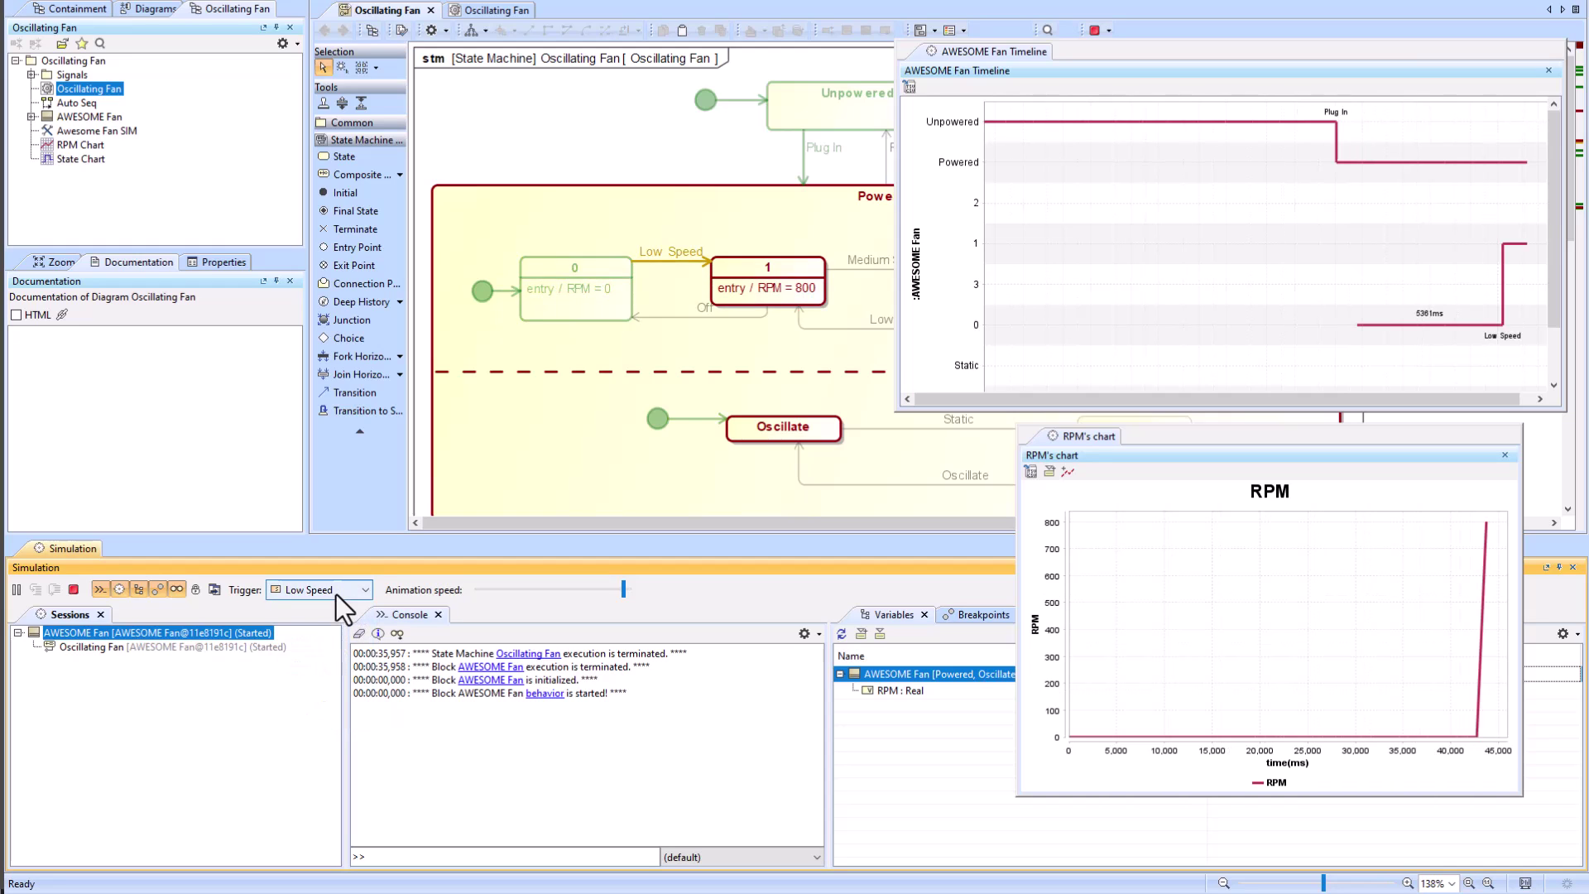
click(336, 593)
click(320, 639)
click(335, 593)
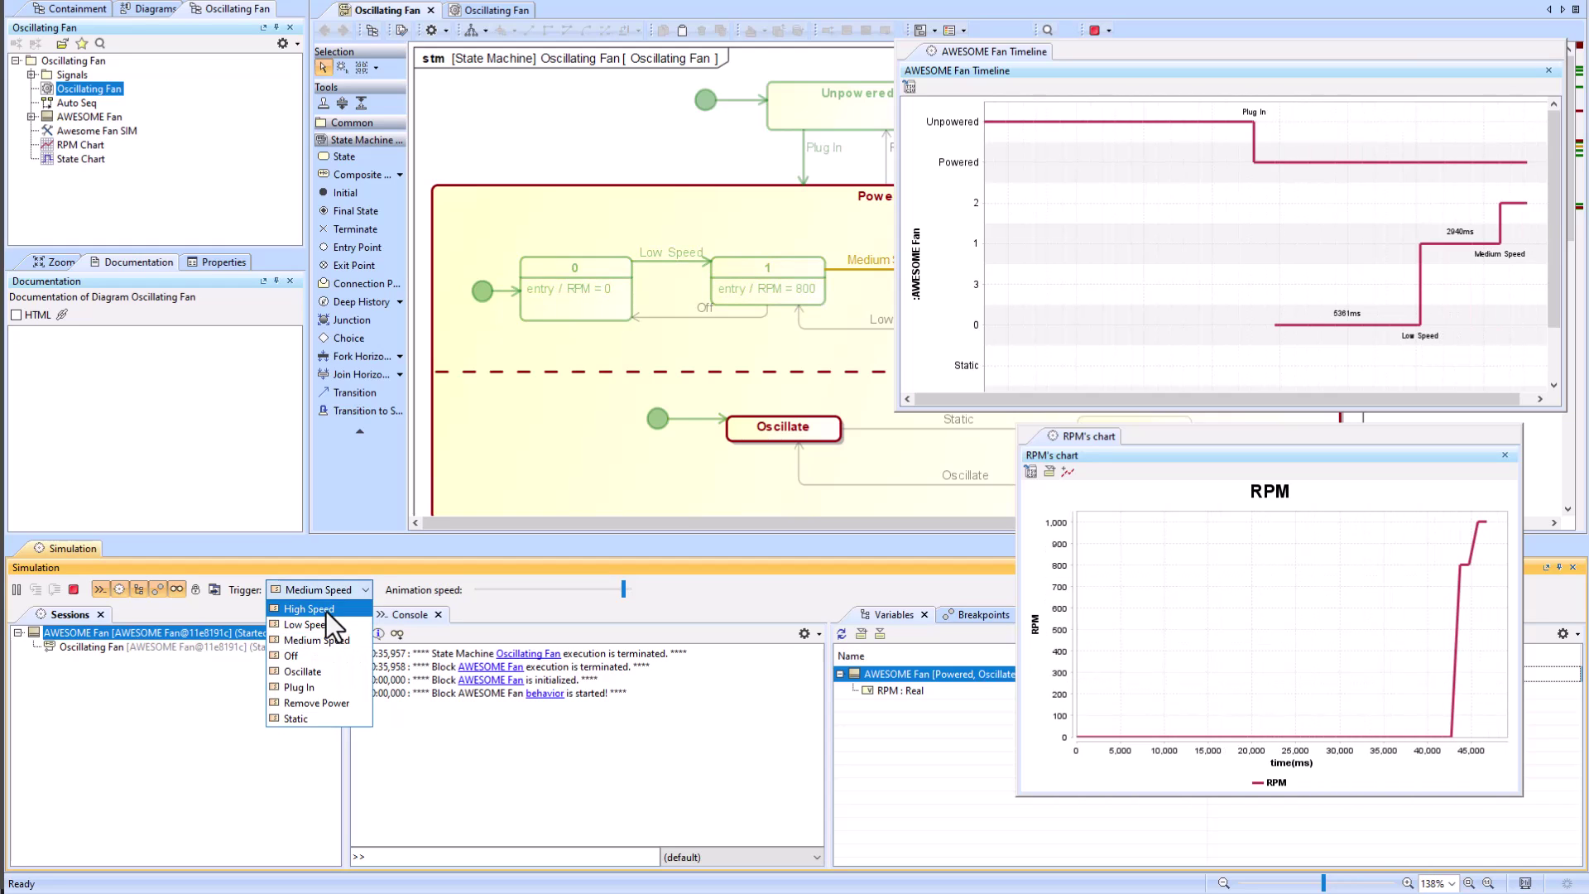
click(326, 610)
click(336, 593)
click(318, 635)
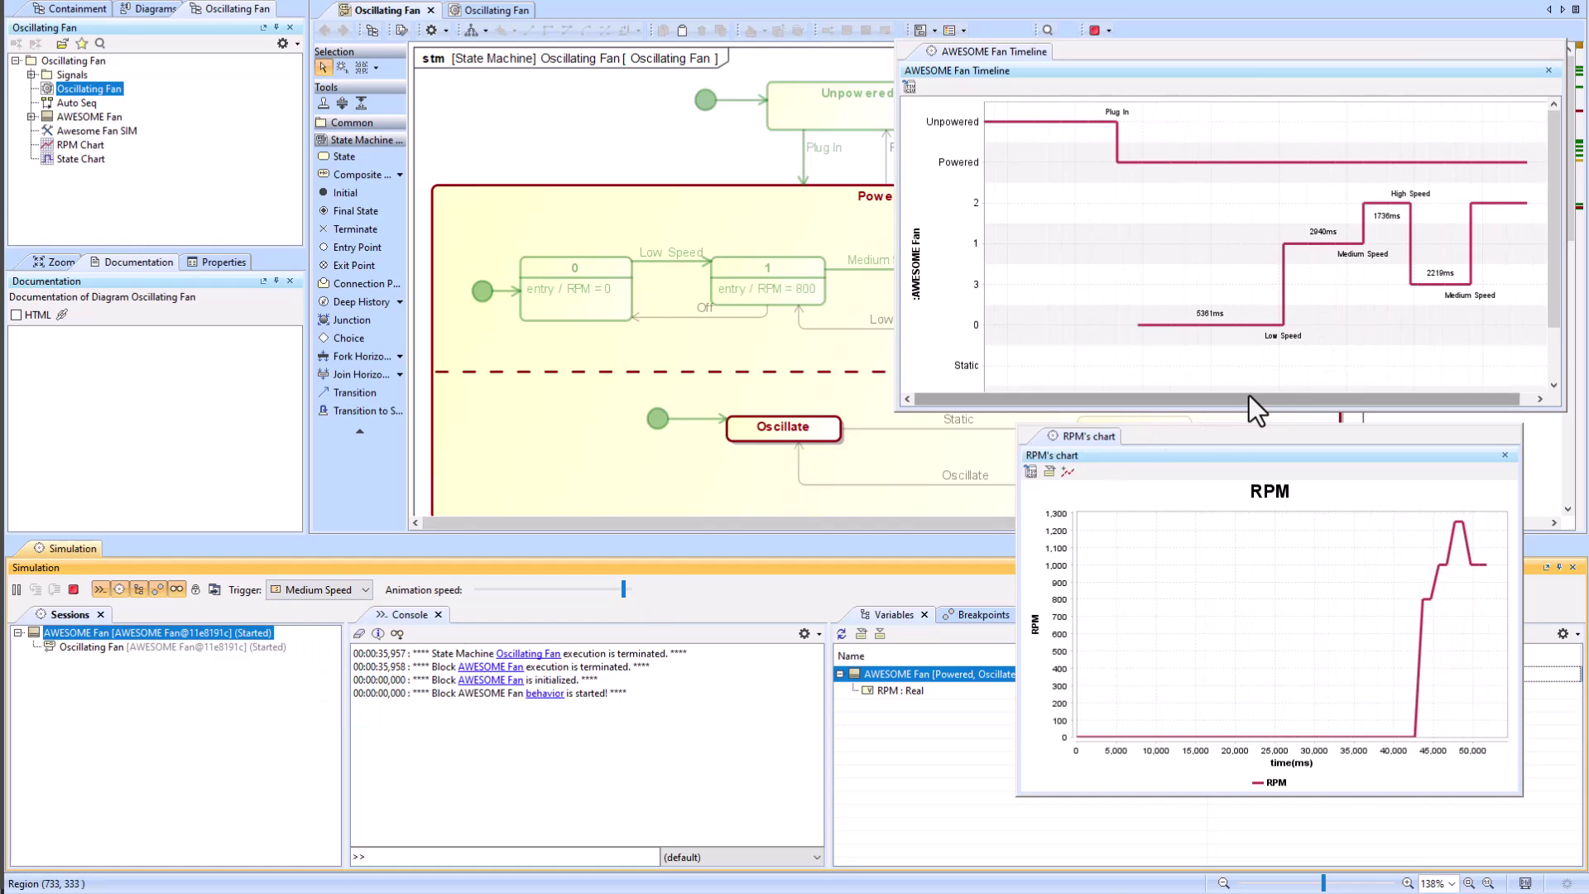
Terminate the fan simulation and inspect the State Chart, RPM Chart and Auto Seq configurations.
click(73, 589)
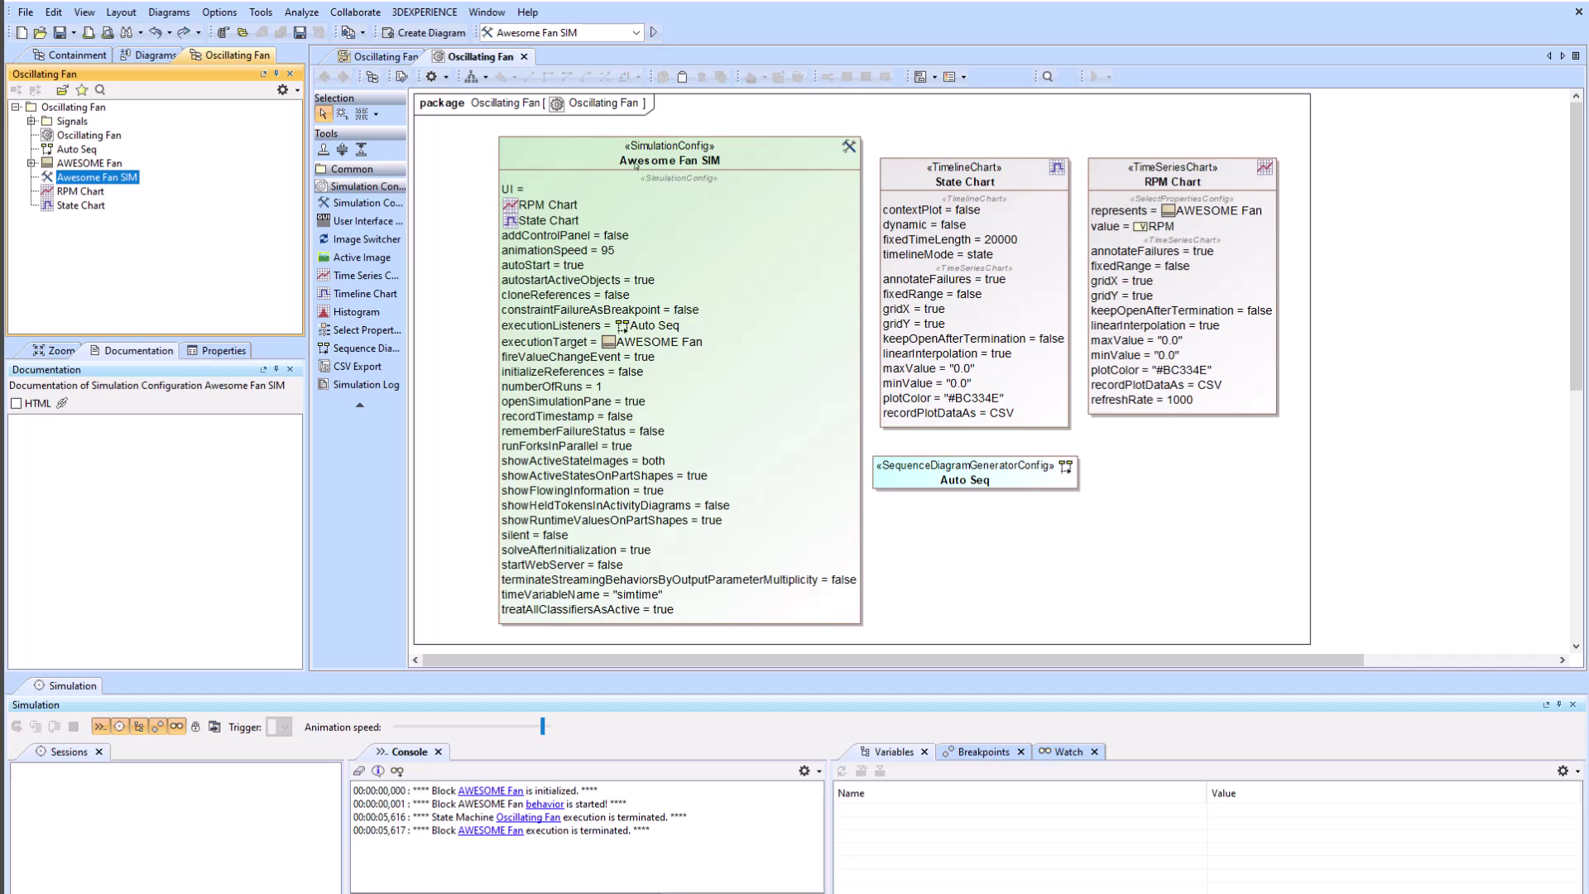
click(936, 179)
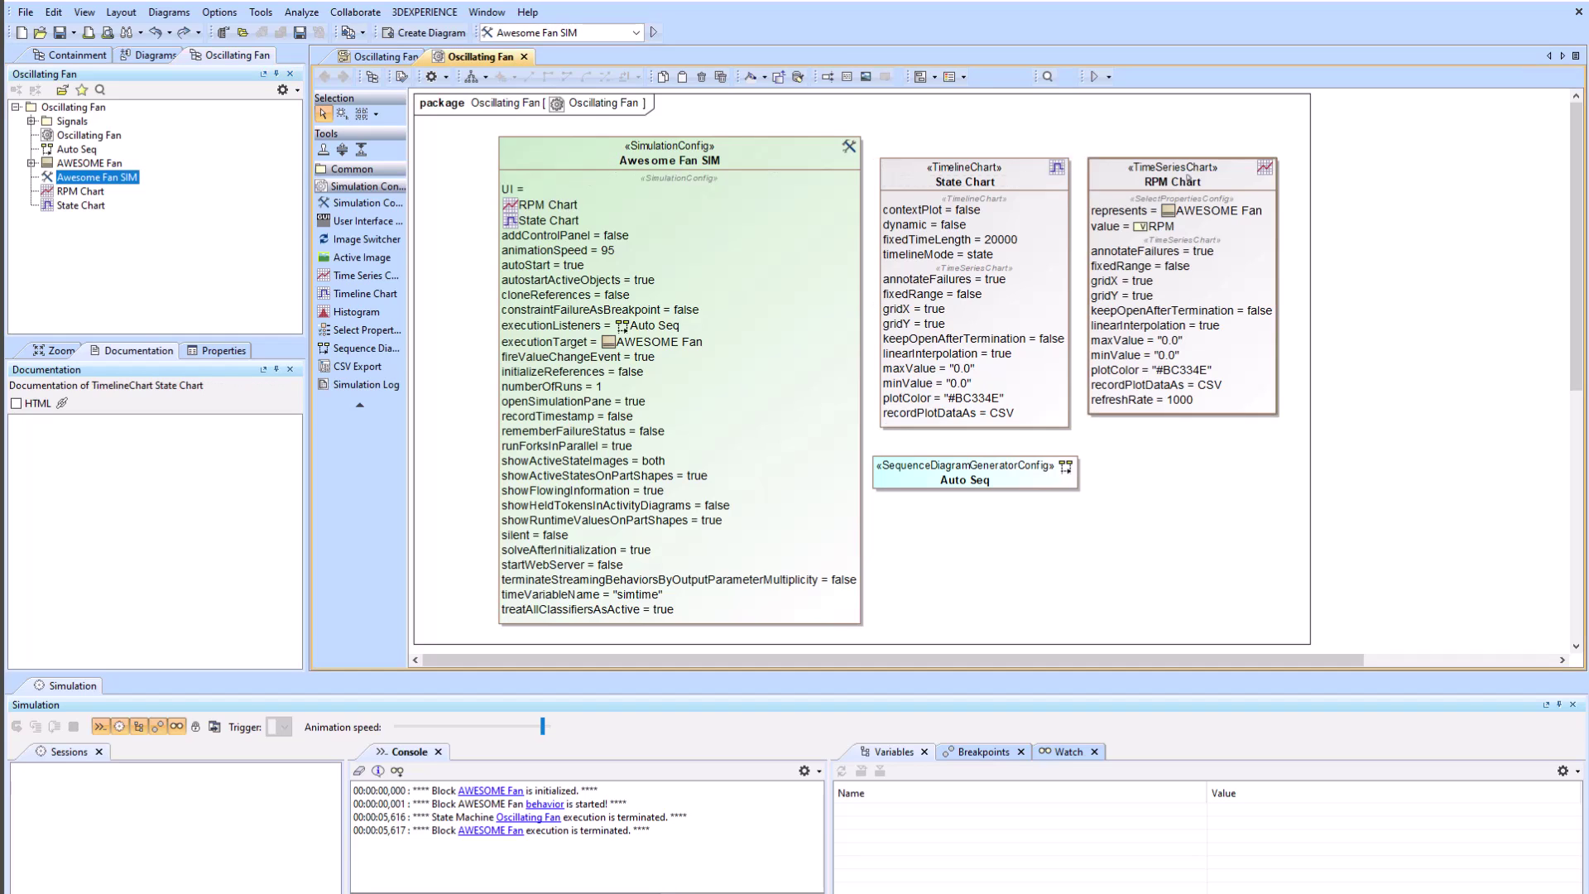
click(1173, 178)
click(1101, 472)
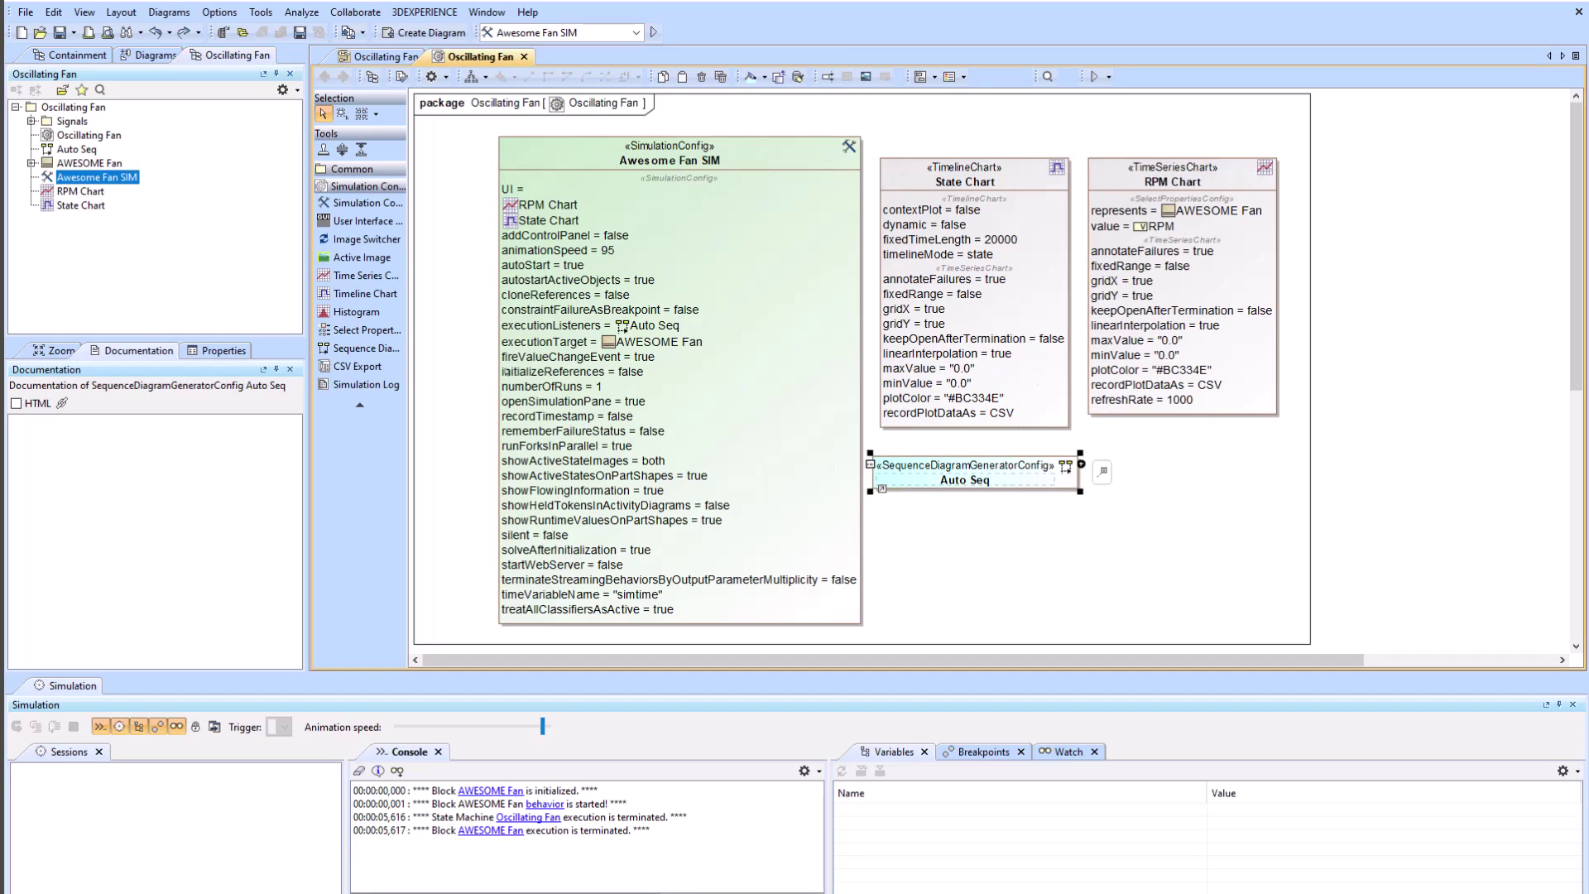
Delete the Oscillating Fan config diagram, Auto Seq, Awesome Fan SIM, RPM Chart and State Chart.
click(83, 136)
key(Delete)
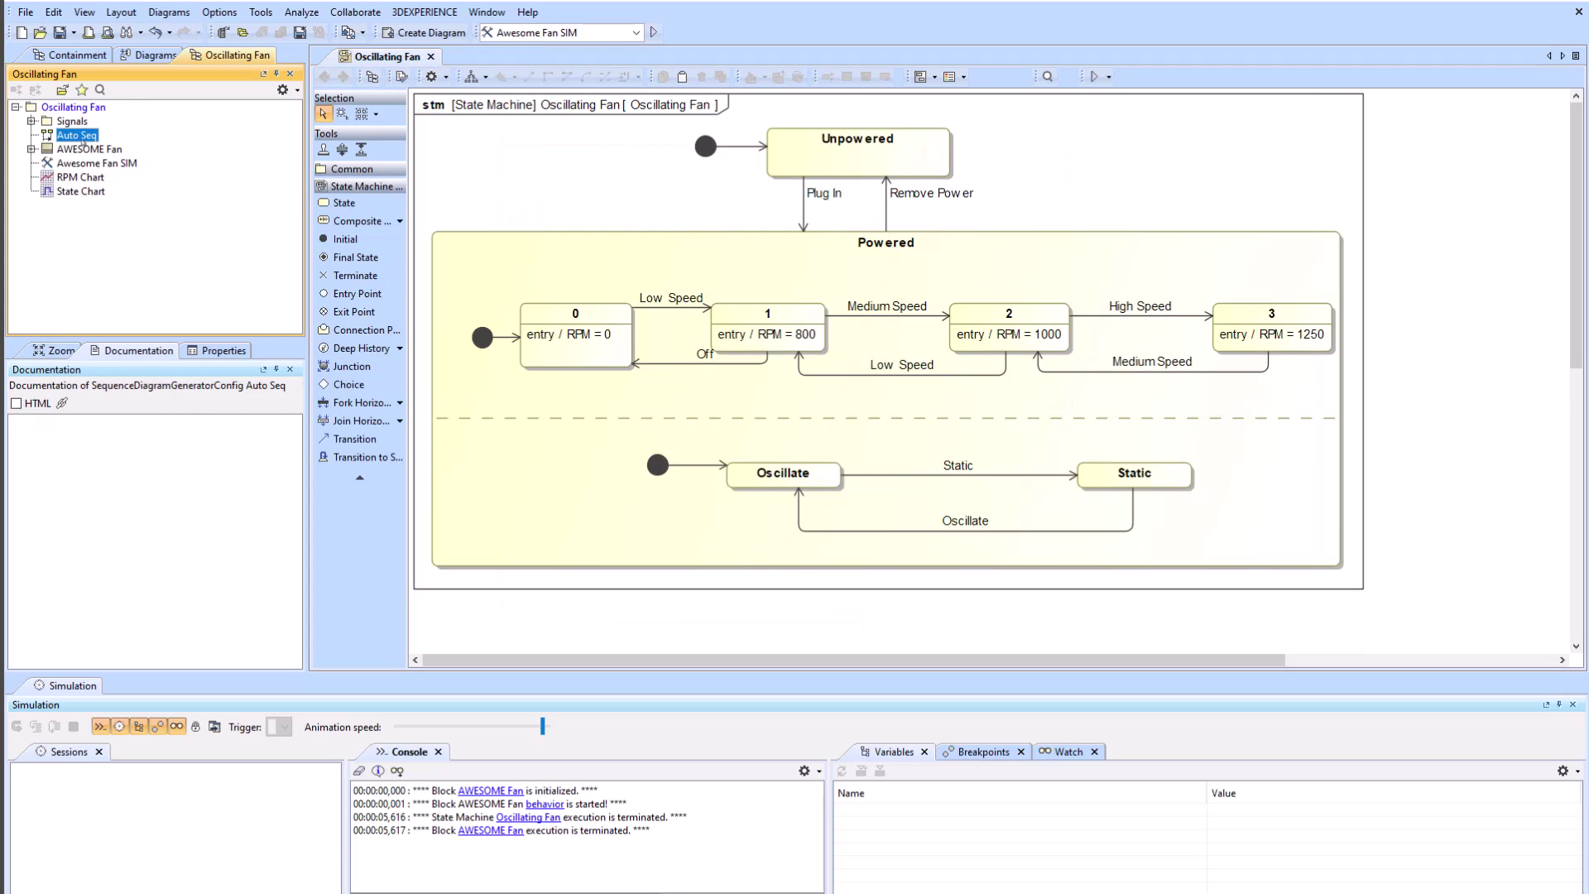
key(Delete)
click(83, 149)
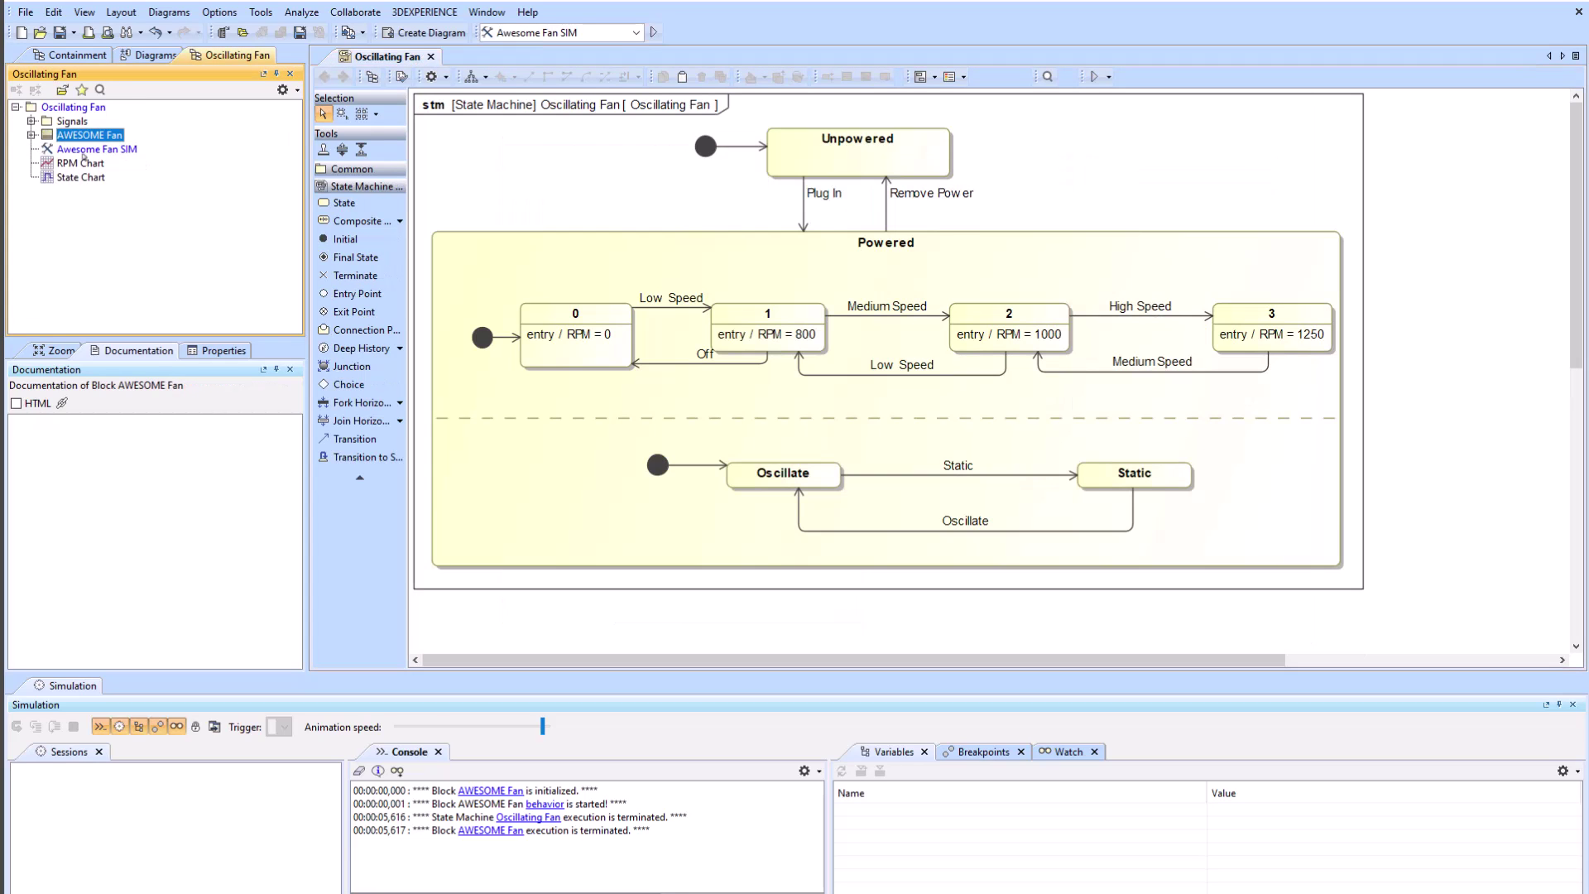
key(Delete)
click(83, 163)
key(Delete)
key(Delete)
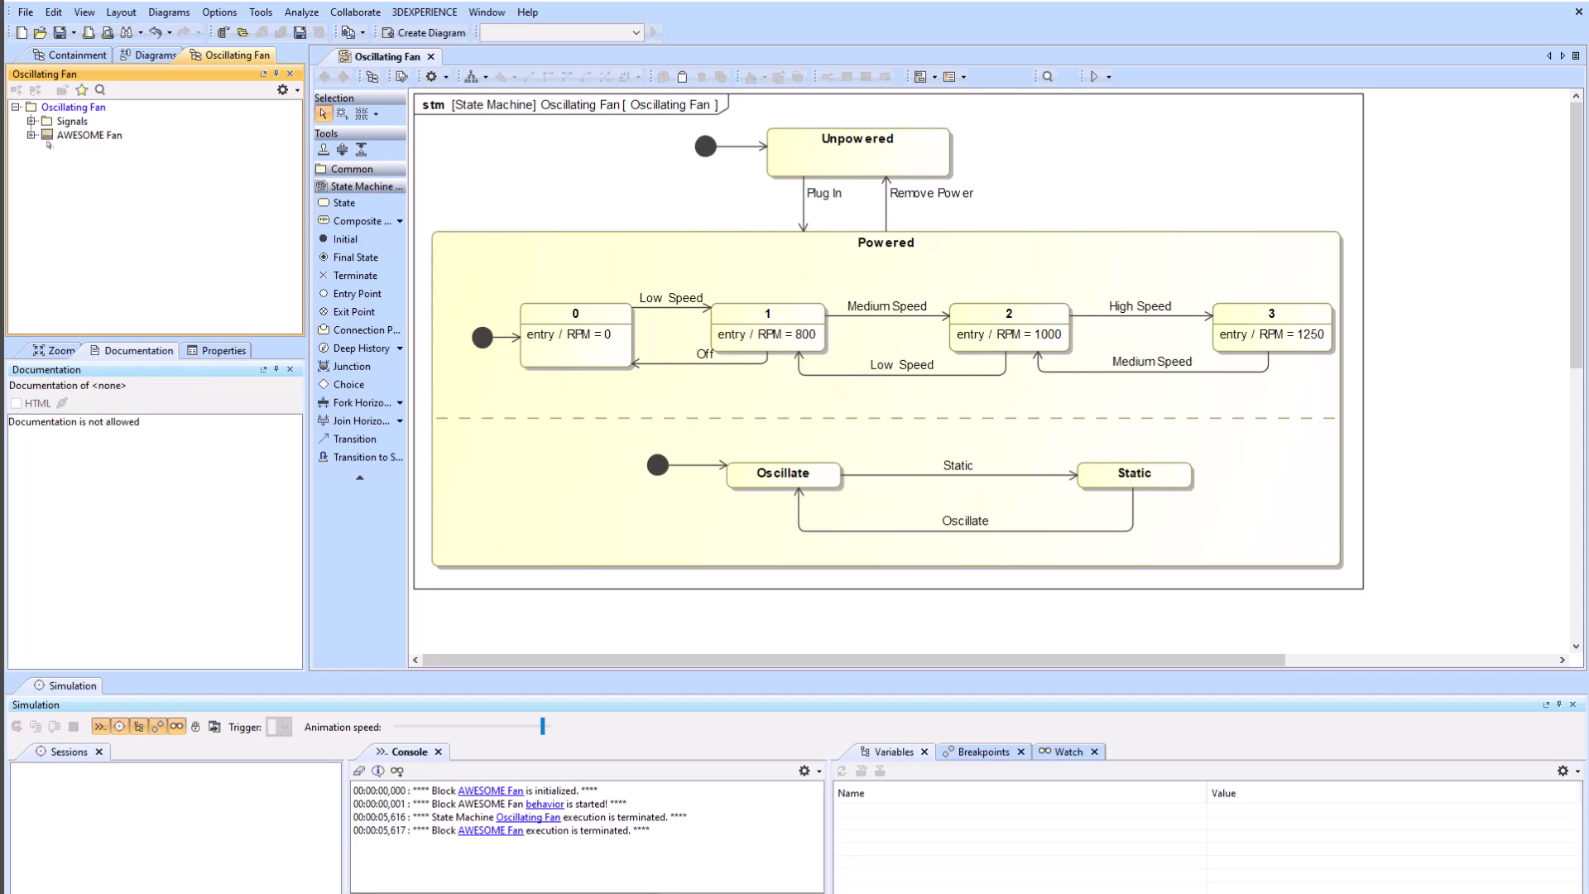
click(32, 135)
click(97, 150)
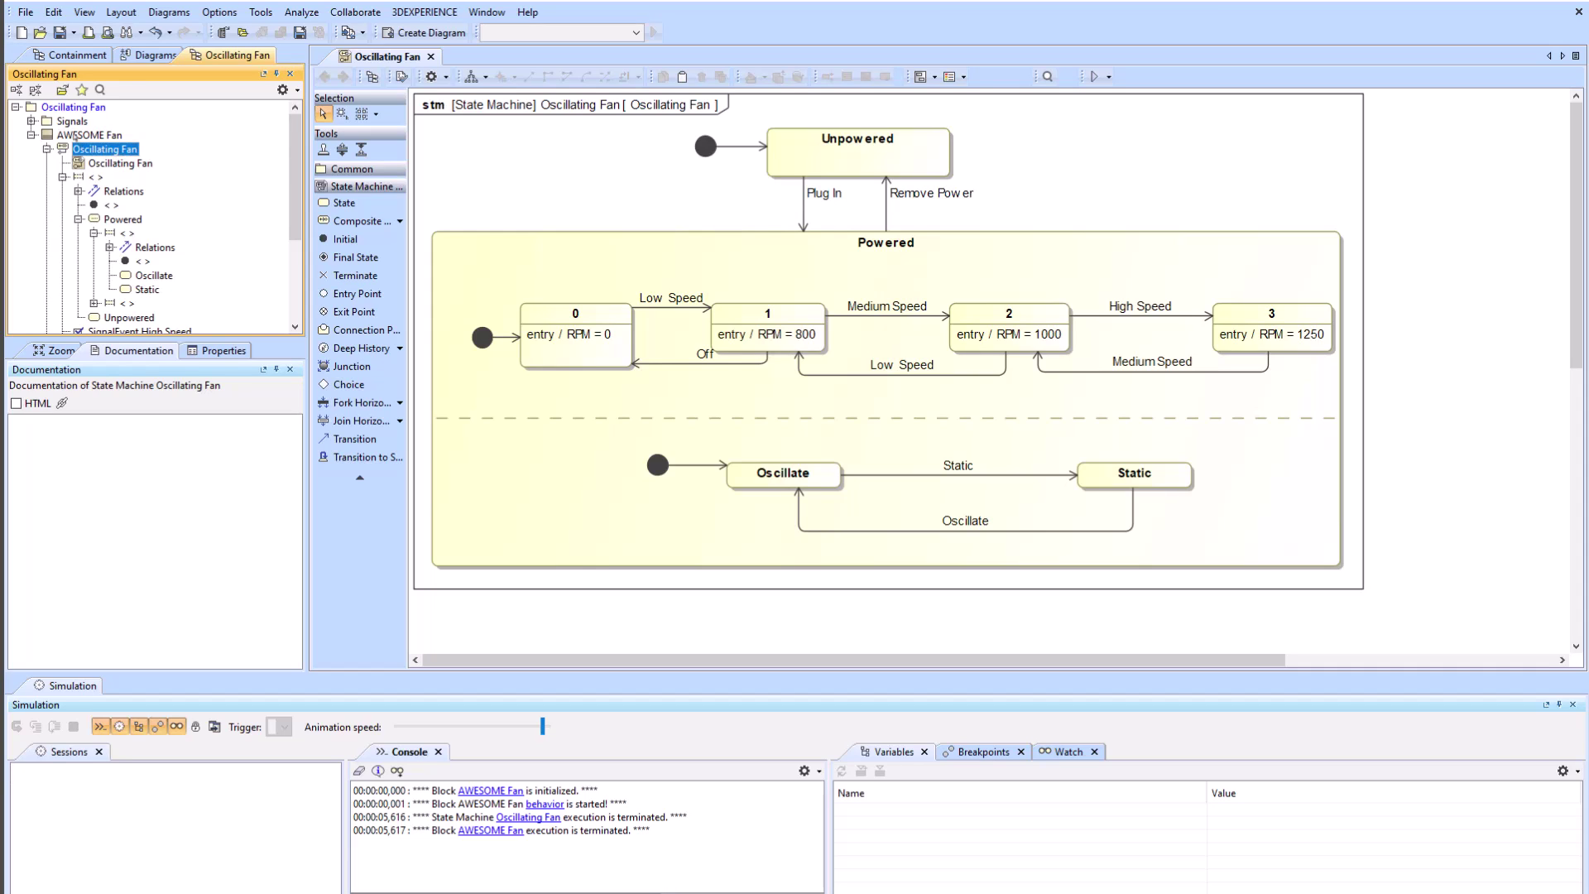
Create a Simulation Configuration Diagram named Oscillating Fan in the Oscillating Fan package.
click(74, 137)
click(32, 135)
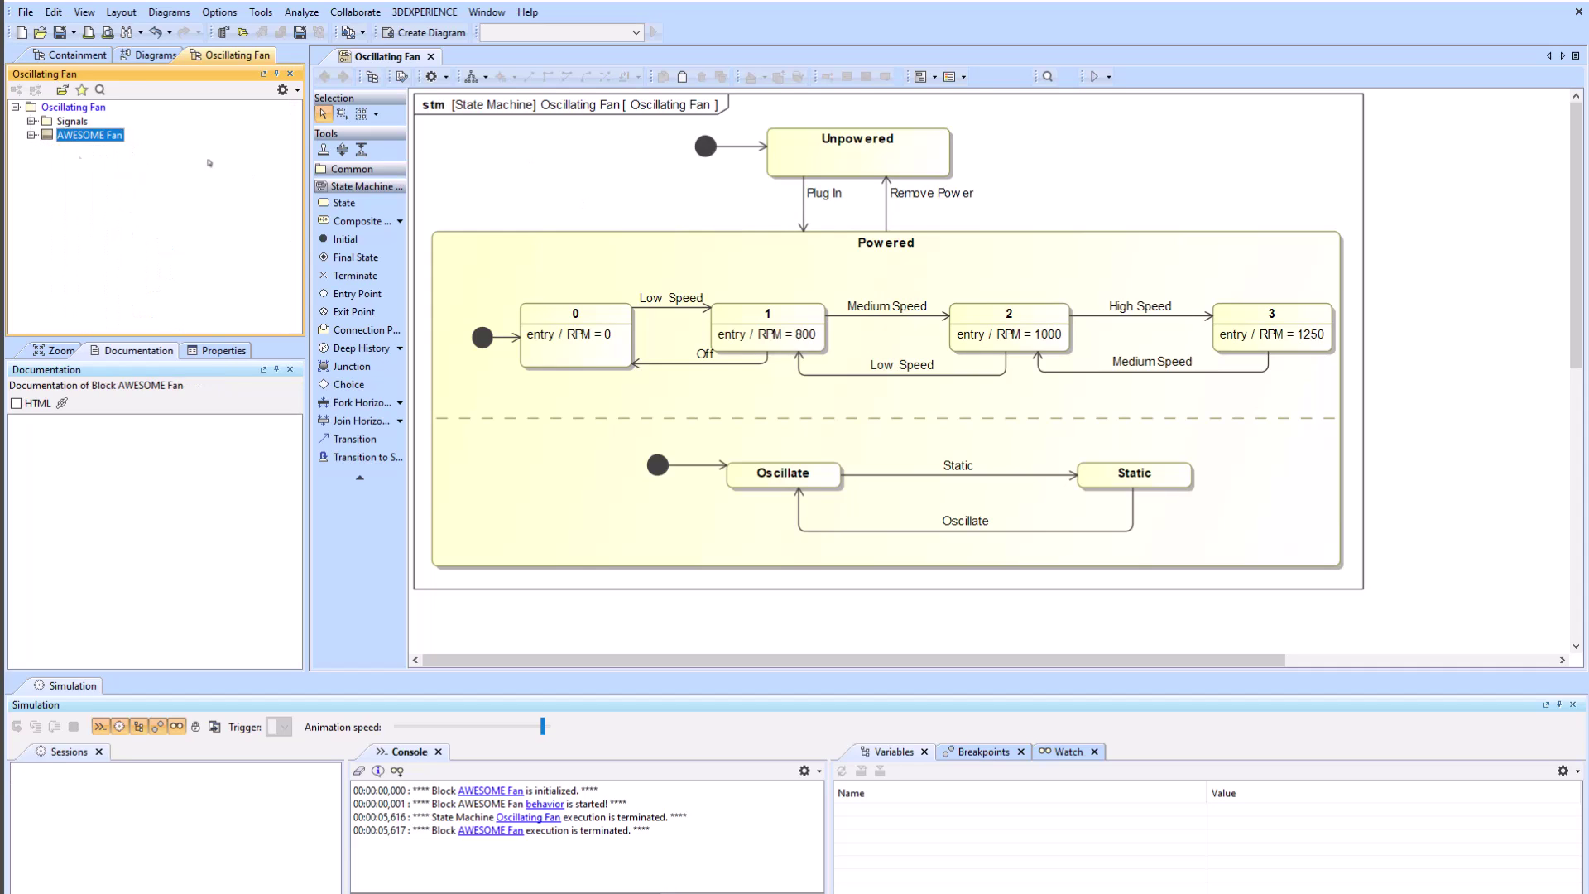
right_click(66, 111)
click(99, 136)
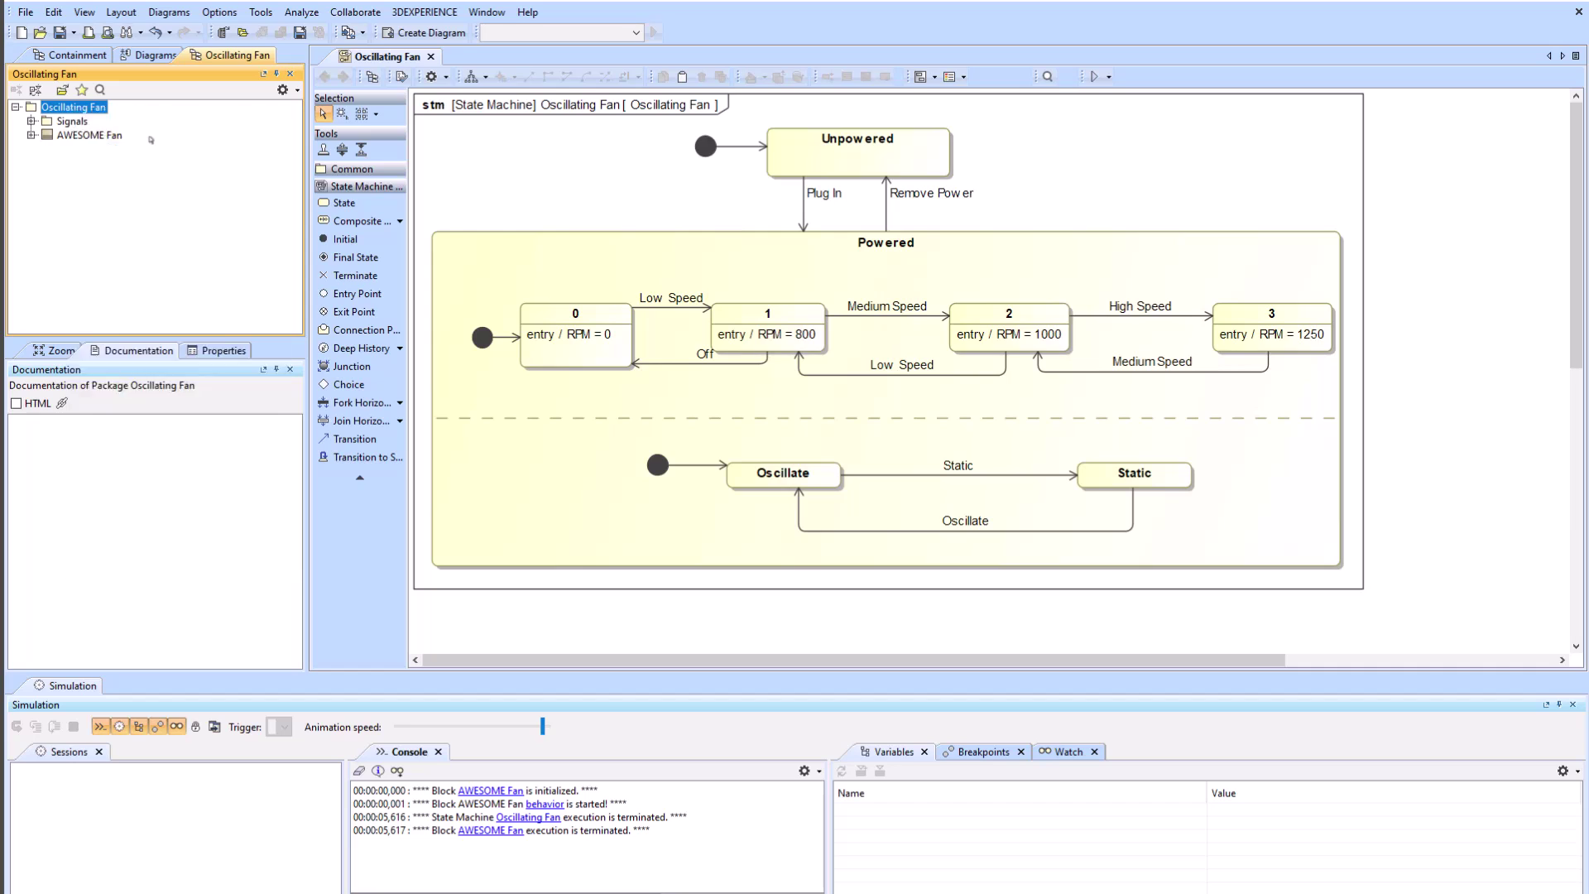
scroll(203, 437, down, 3)
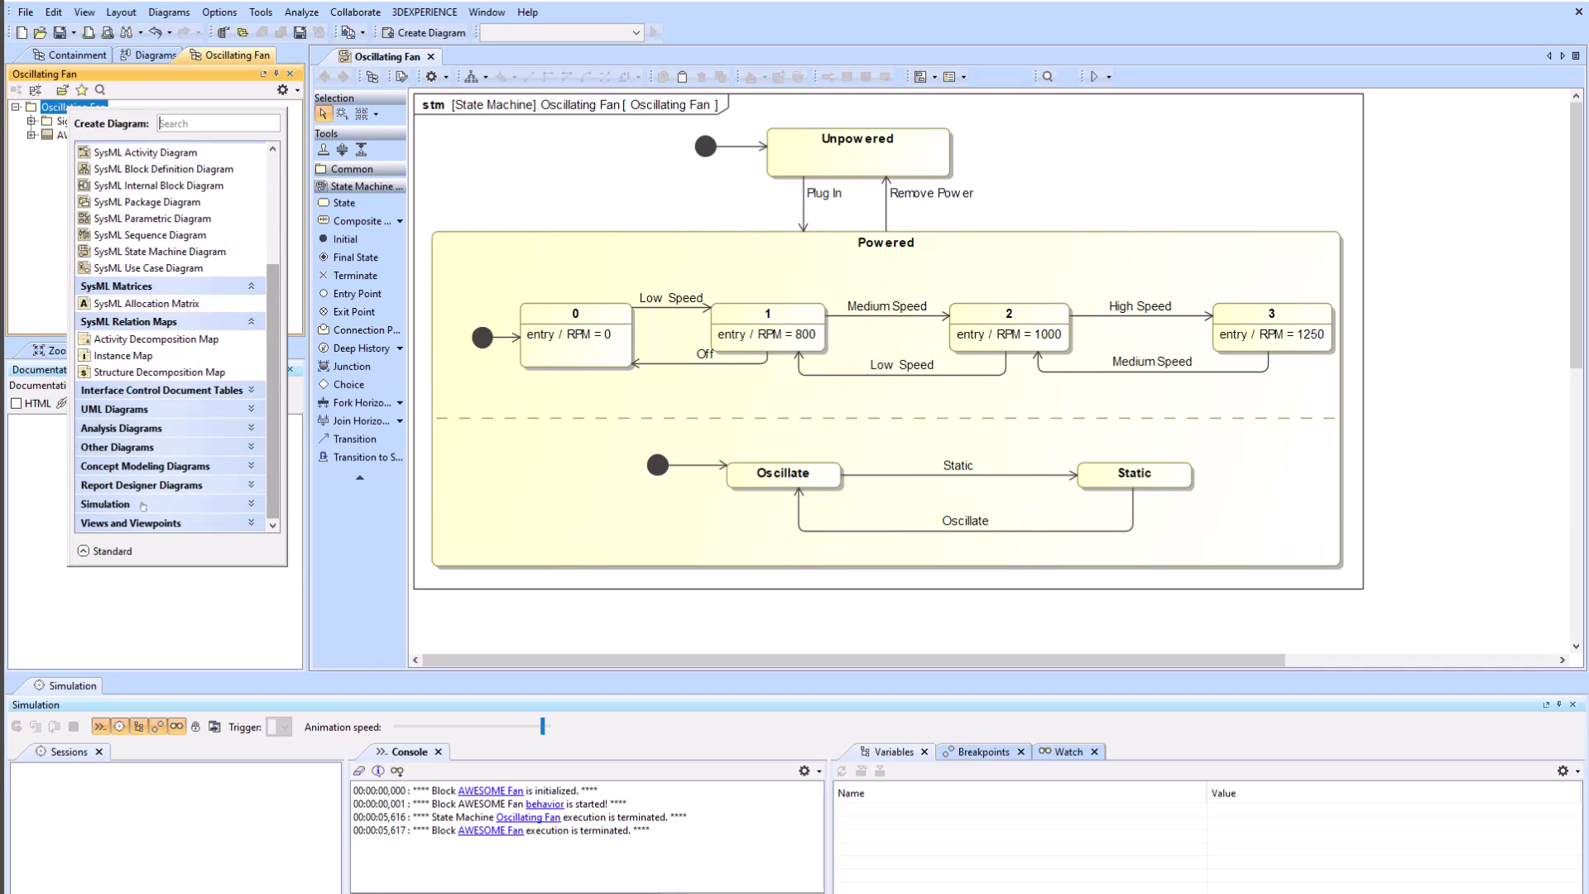
scroll(149, 509, down, 1)
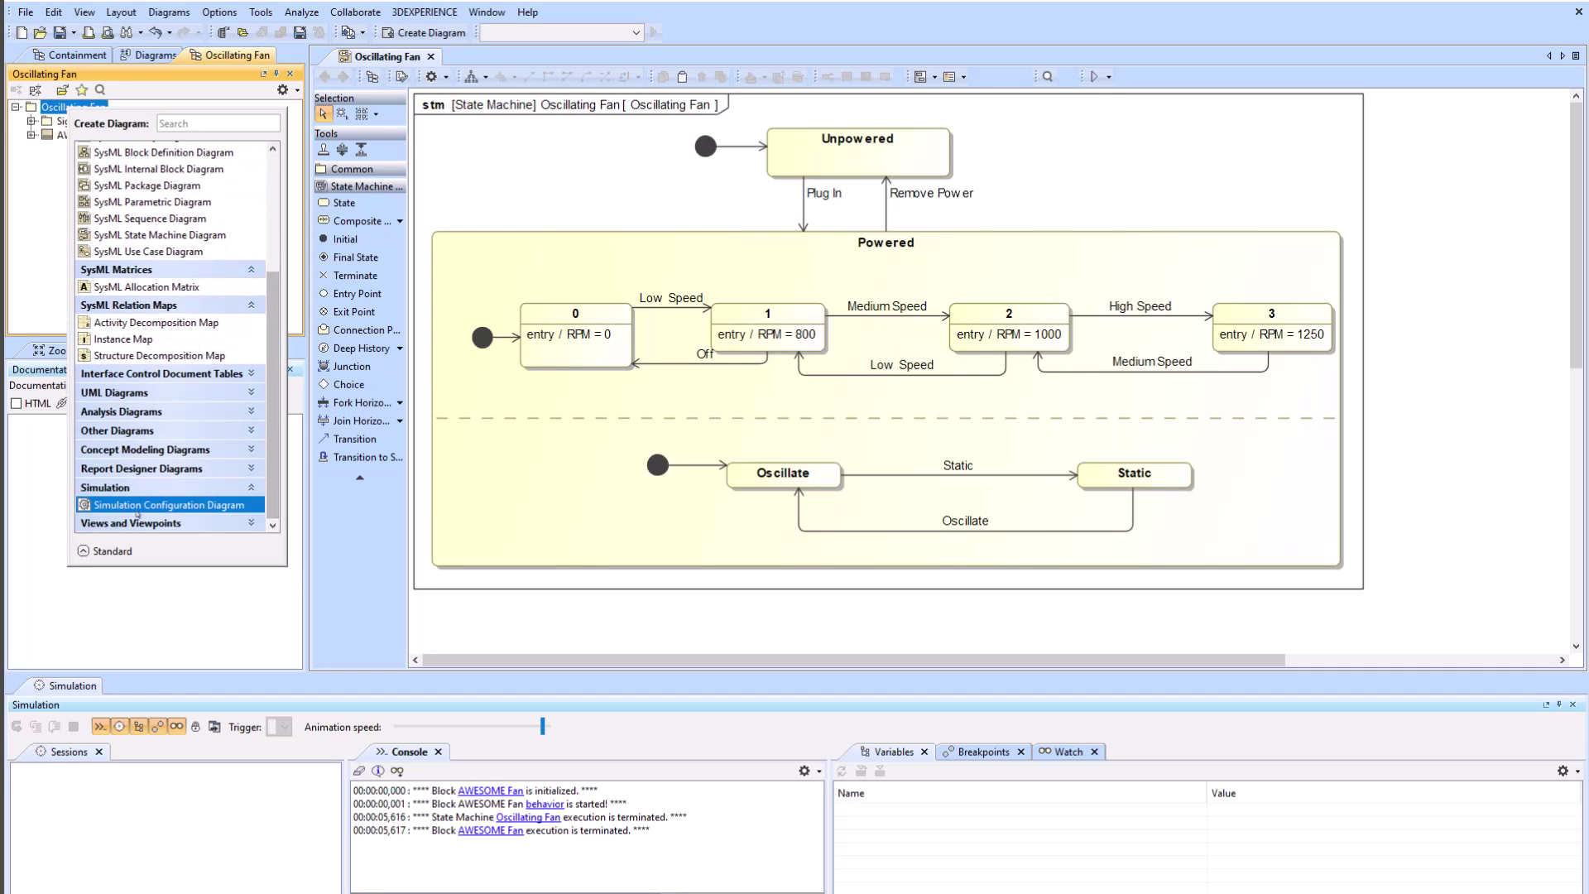
click(138, 507)
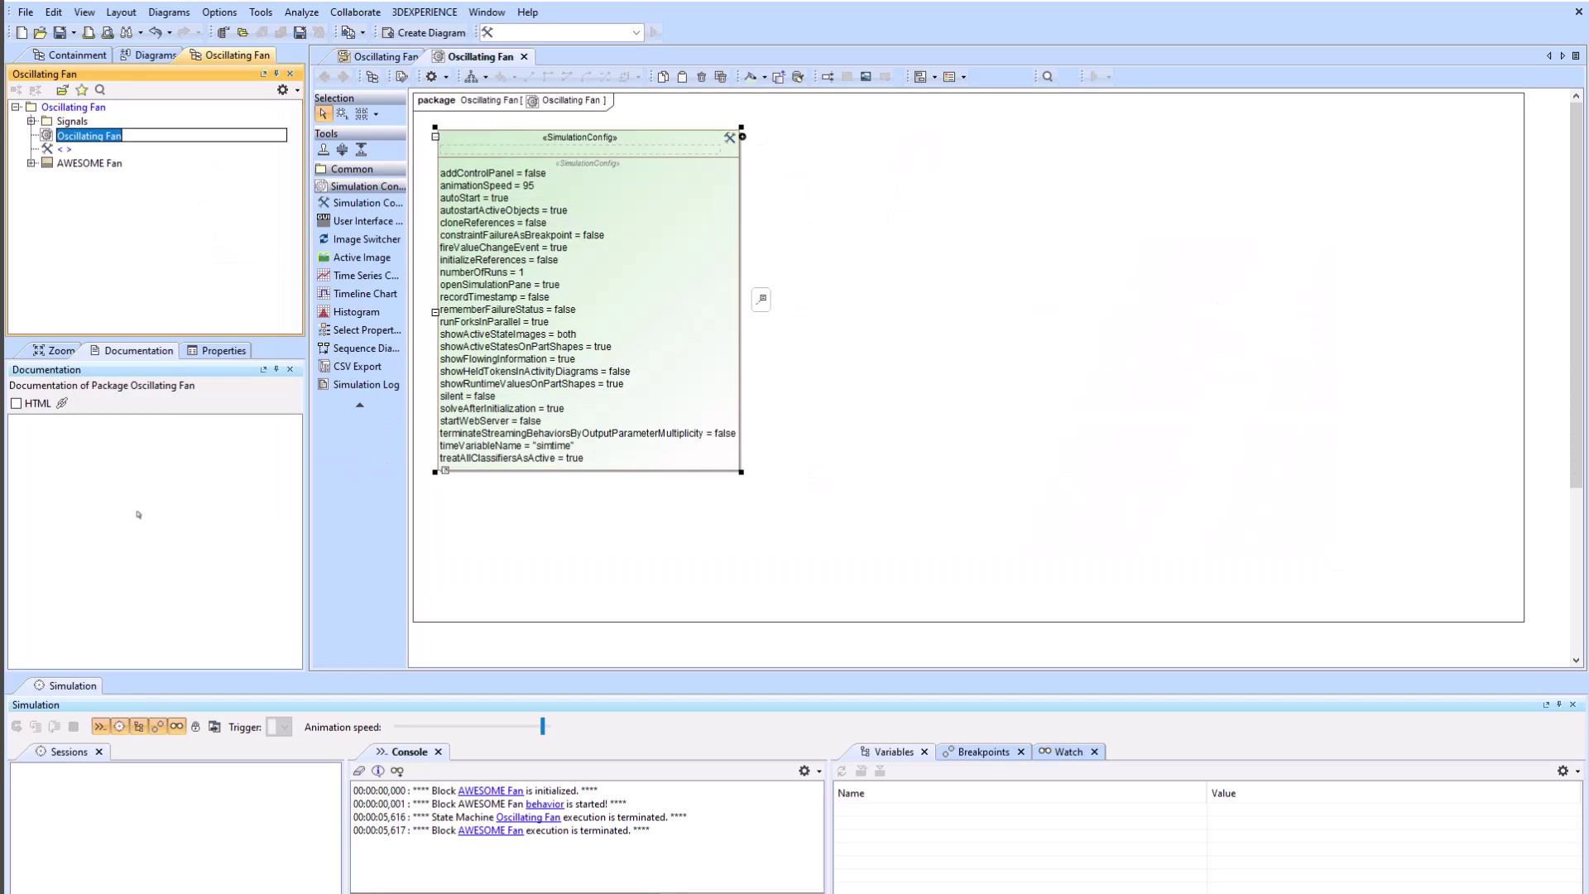
click(878, 507)
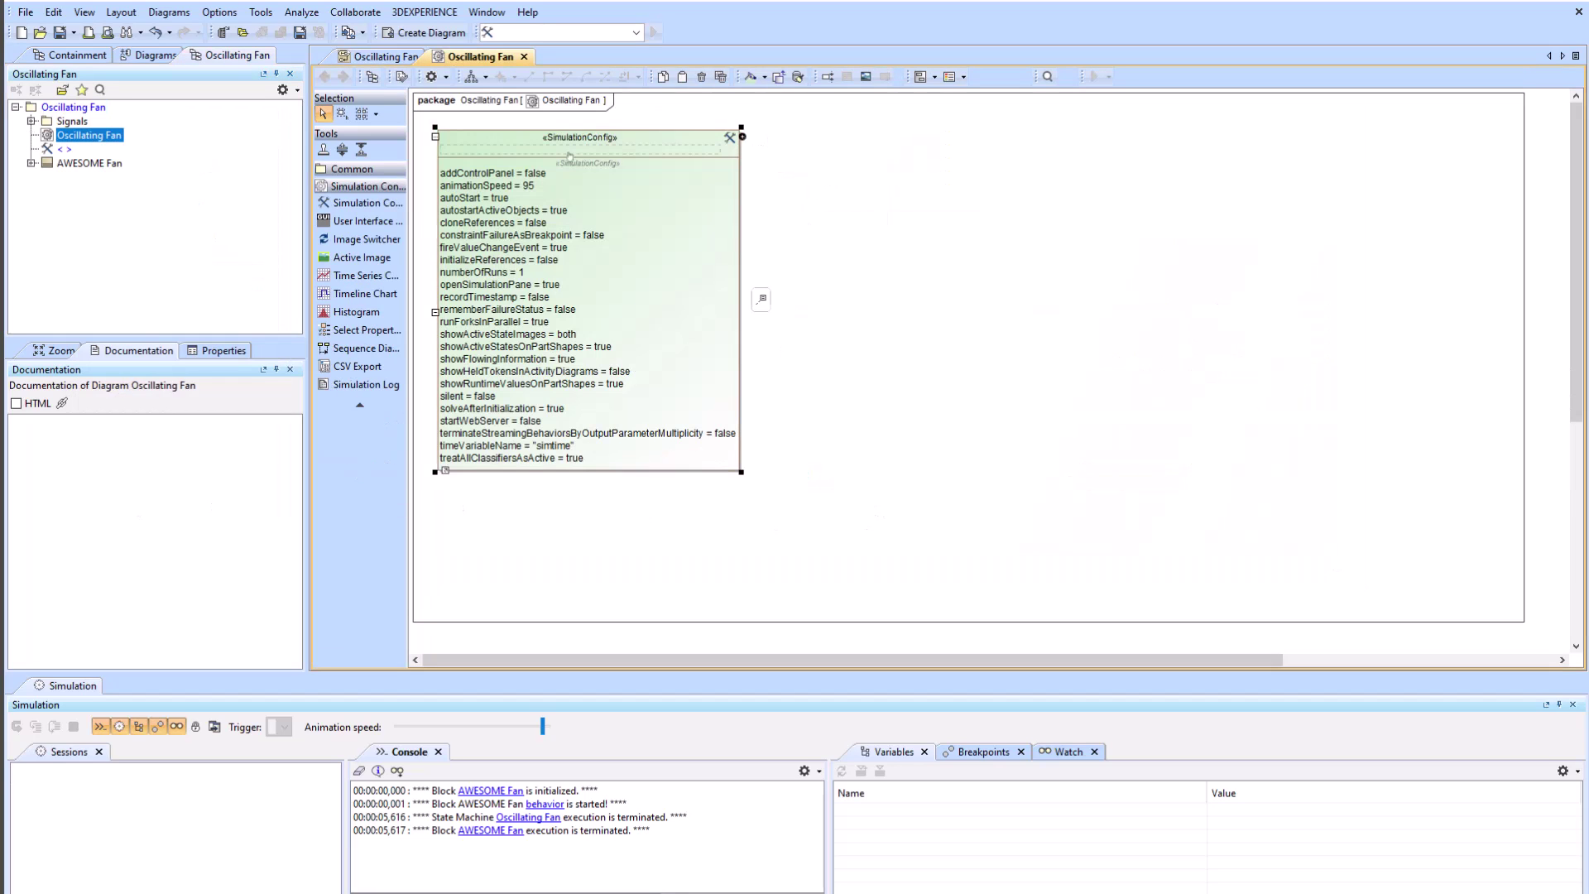
Rename the new simulation configuration block to 'Awesome Fan SIM'.
click(563, 155)
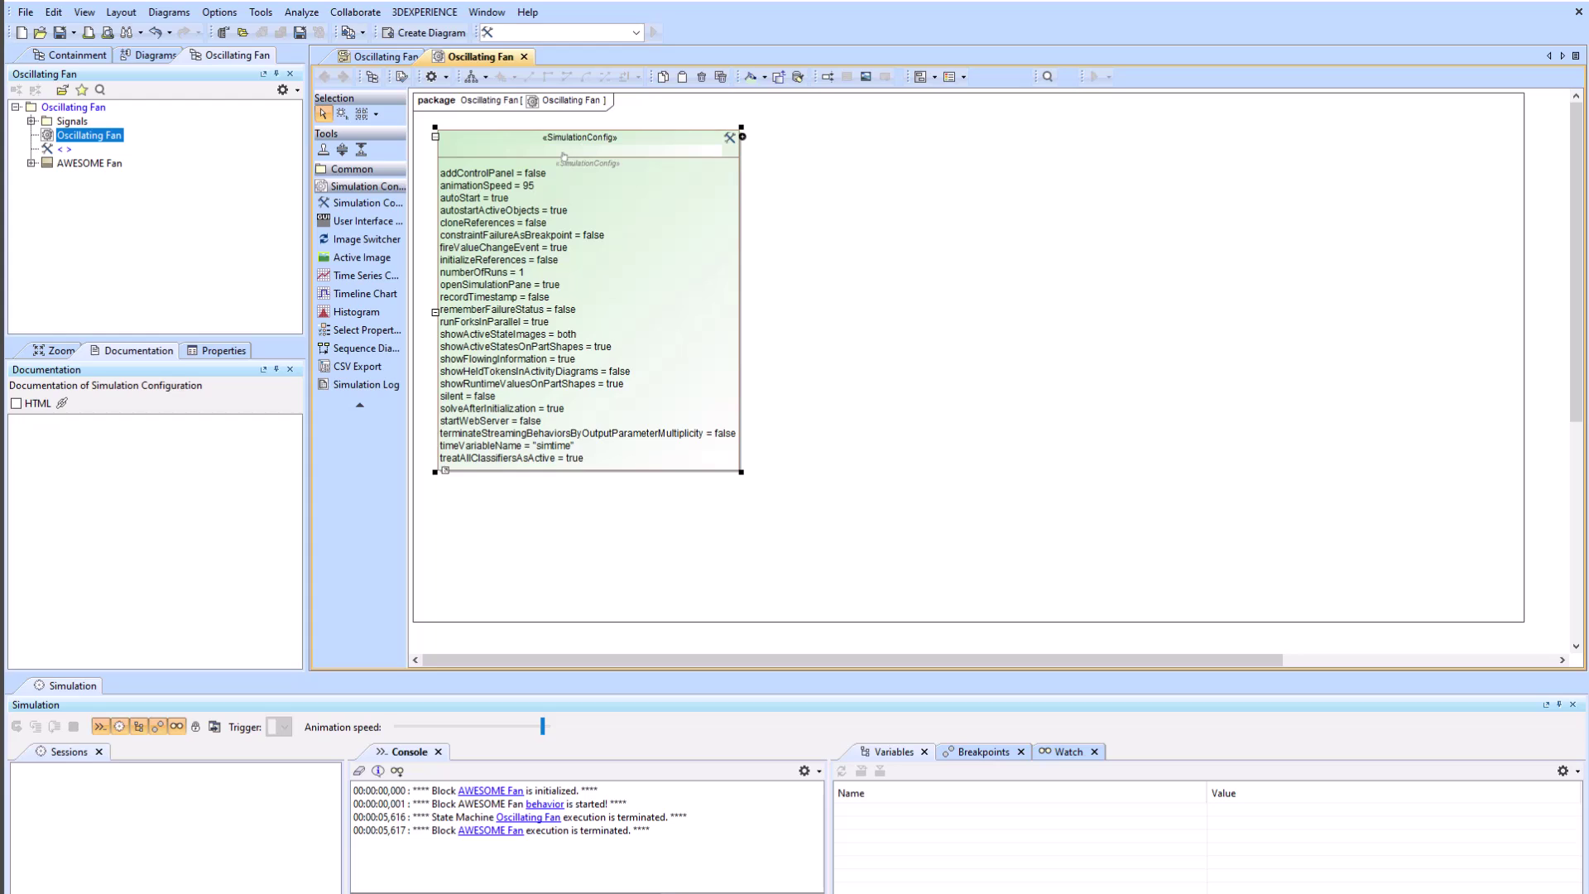
click(824, 127)
click(635, 33)
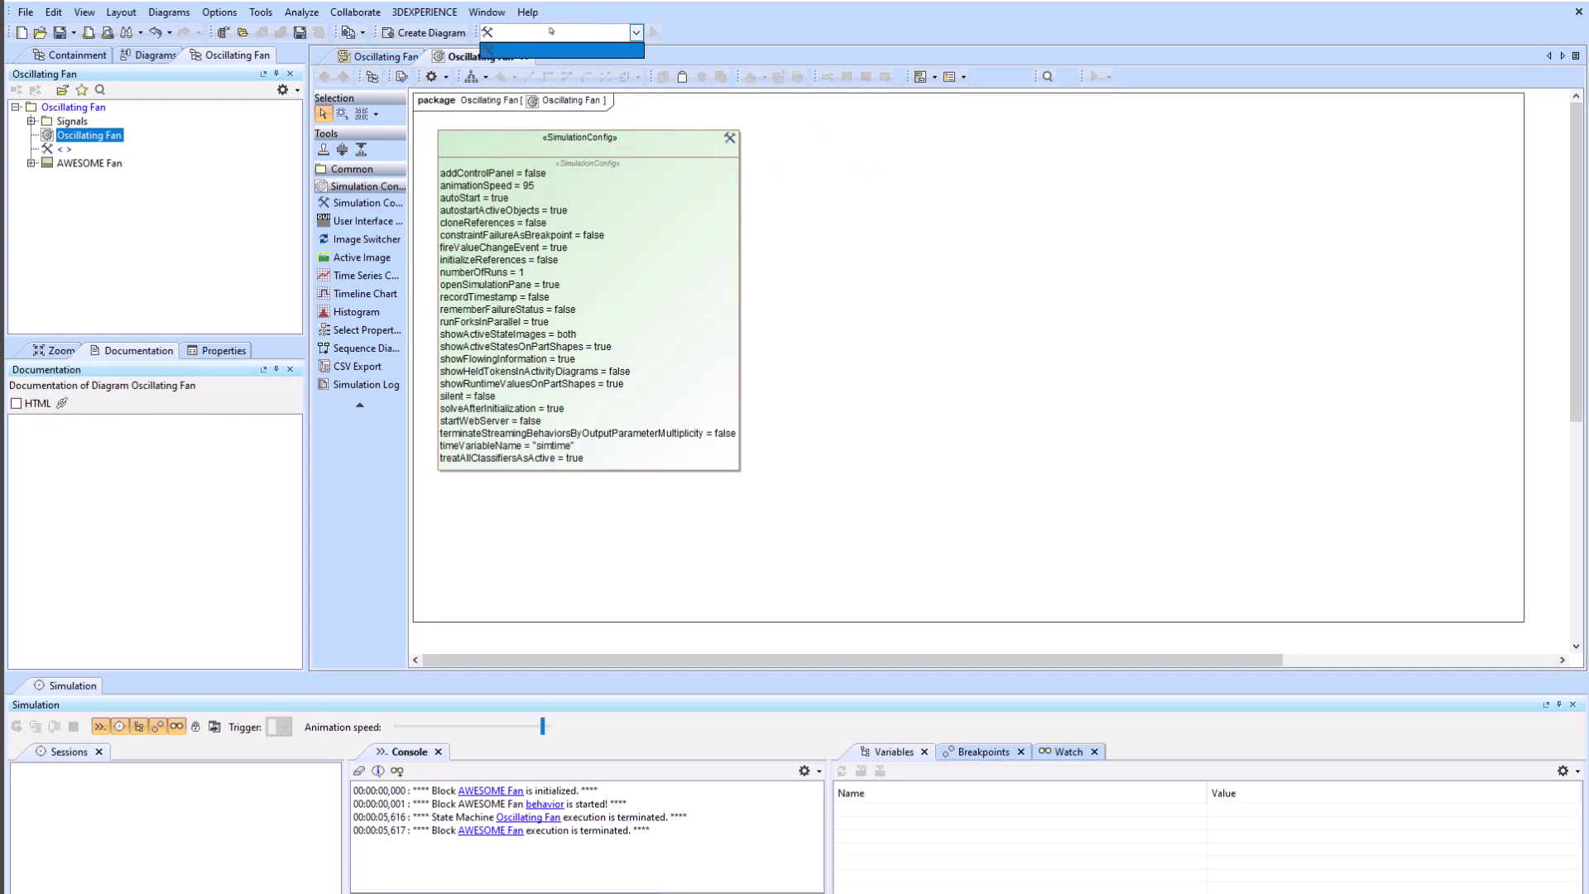
click(860, 197)
click(569, 155)
click(569, 155)
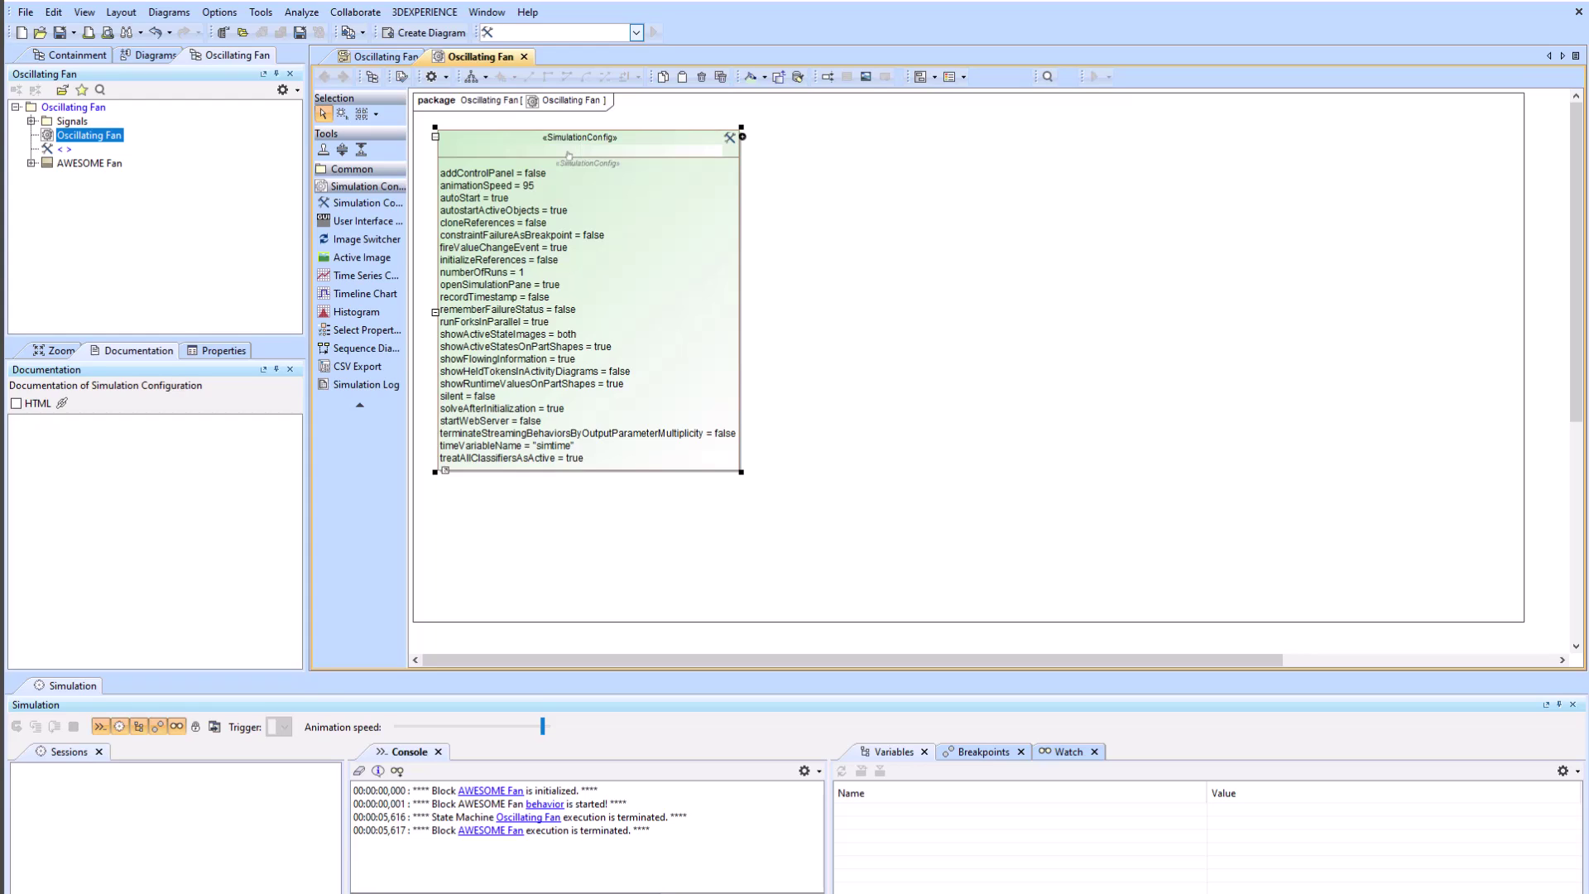
text(Awesome Fan SIM)
click(770, 214)
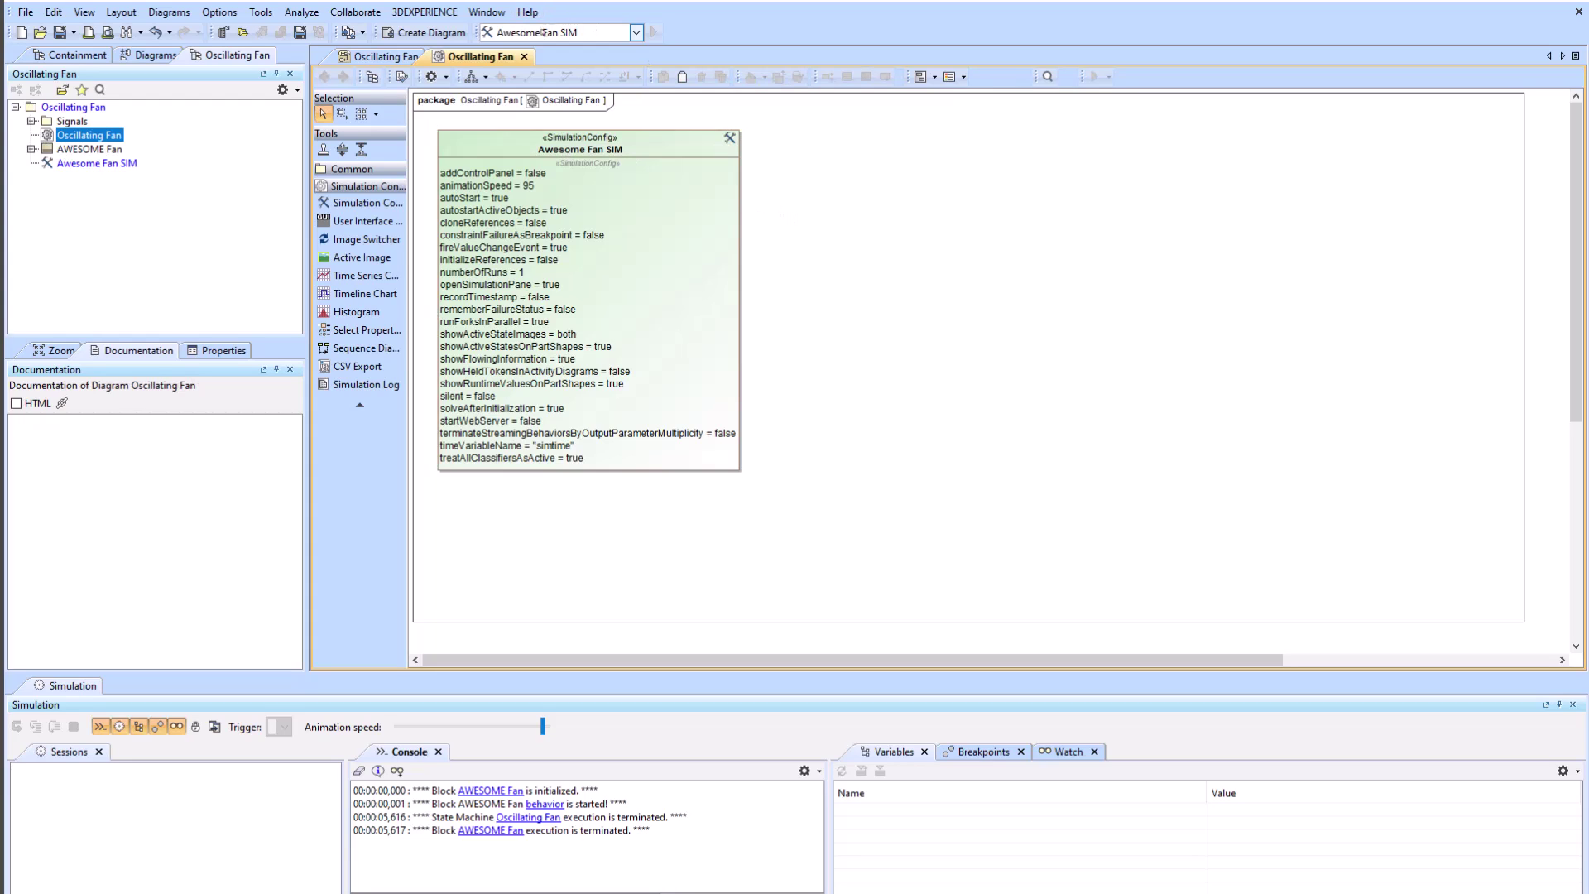
Place a Time Series Chart, a Timeline Chart and a Sequence Diagram Generator on the diagram.
click(364, 274)
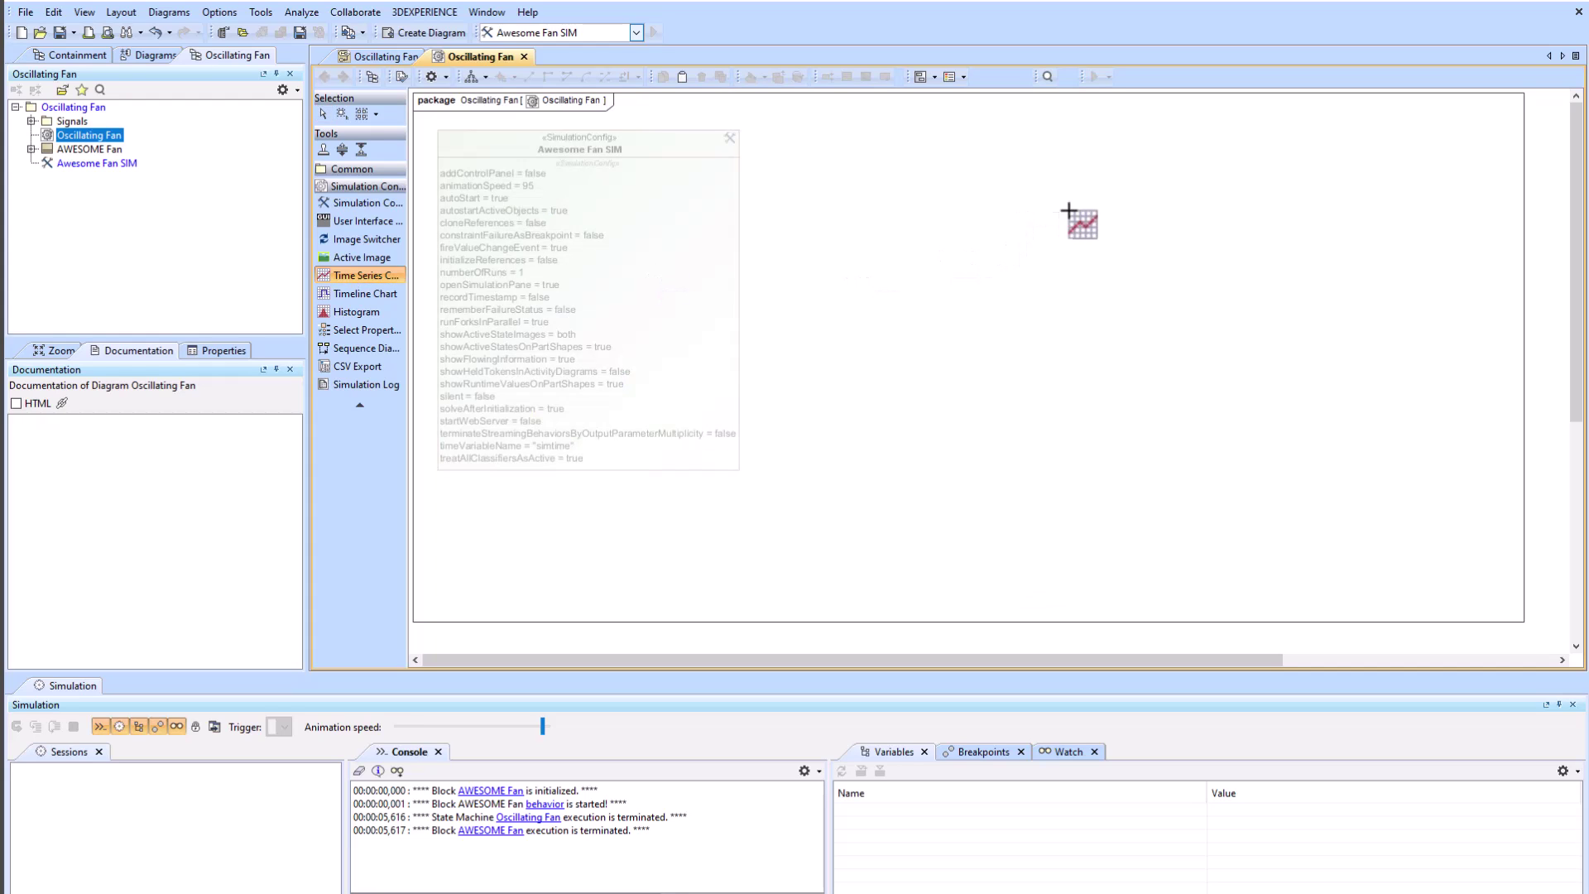
click(1132, 217)
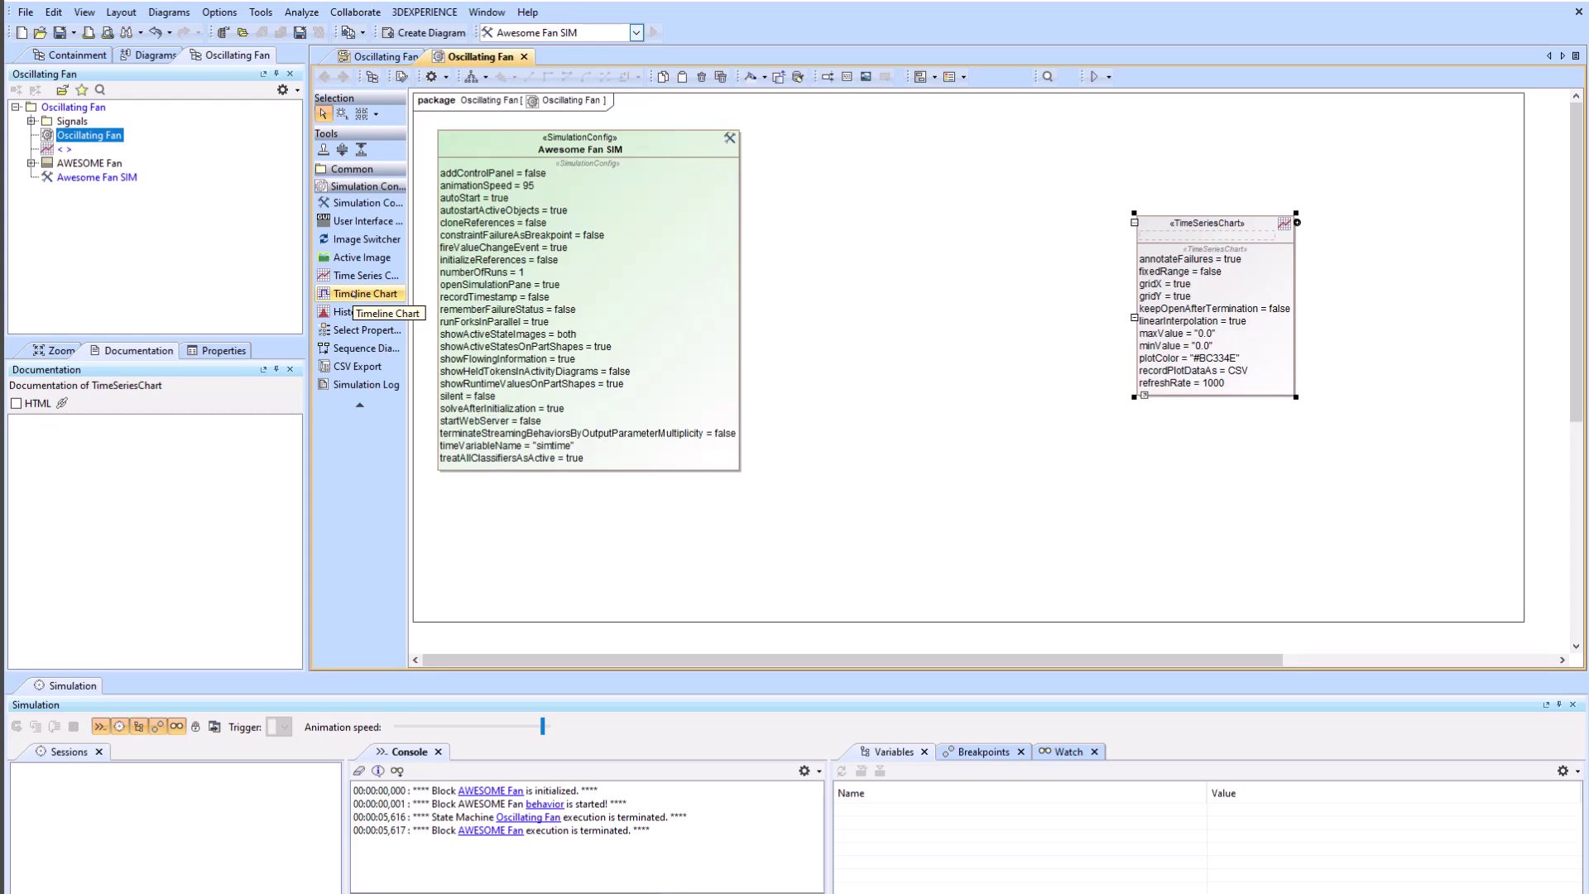
click(352, 294)
click(852, 209)
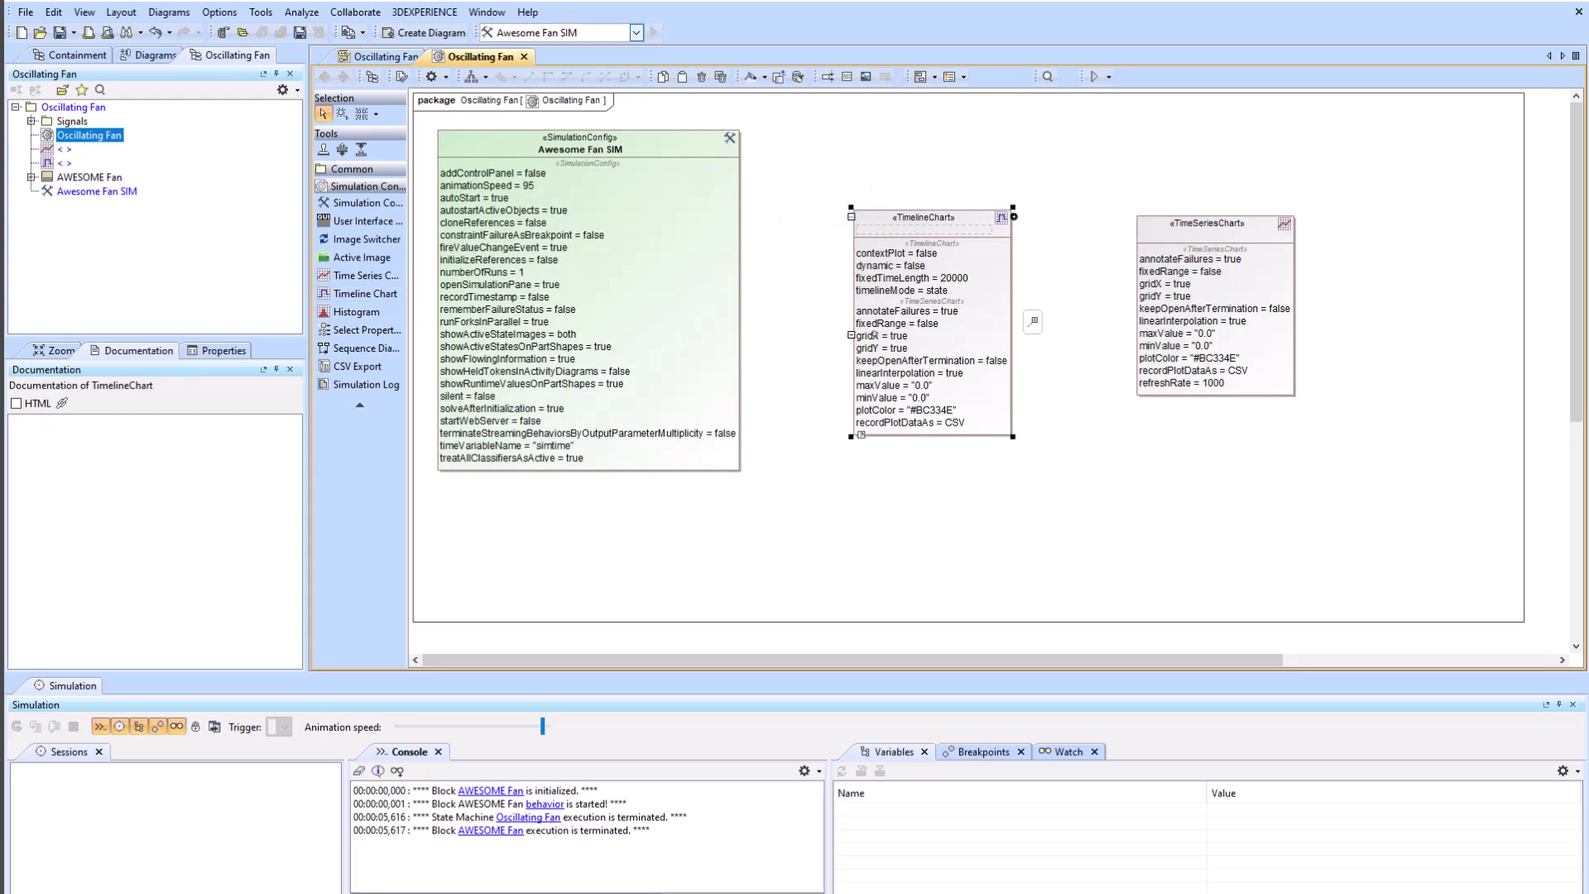
click(802, 316)
click(364, 348)
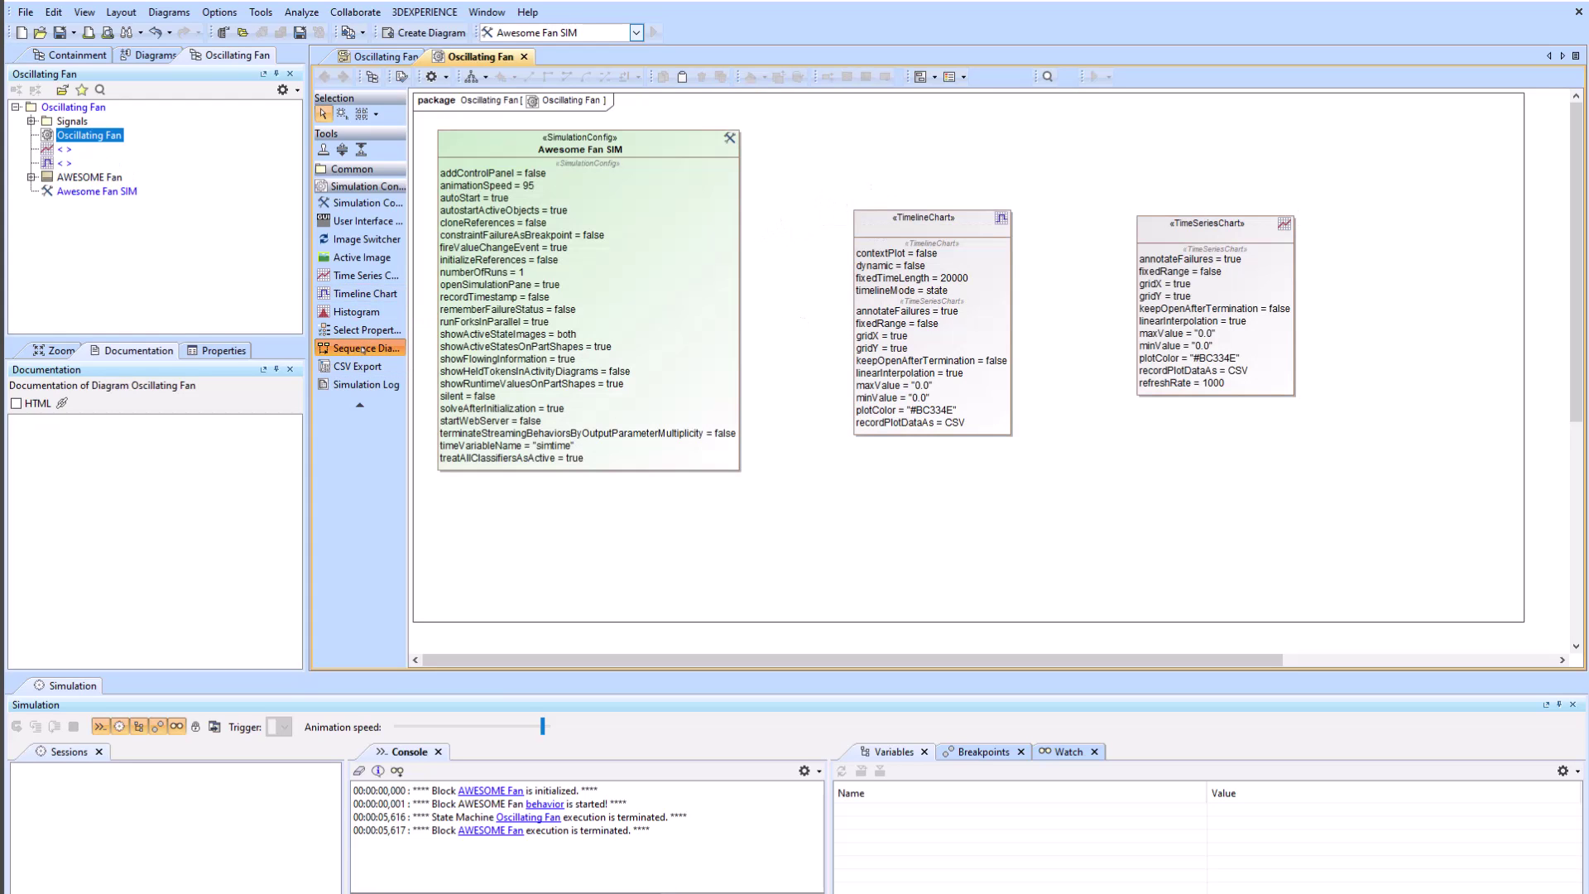
click(864, 468)
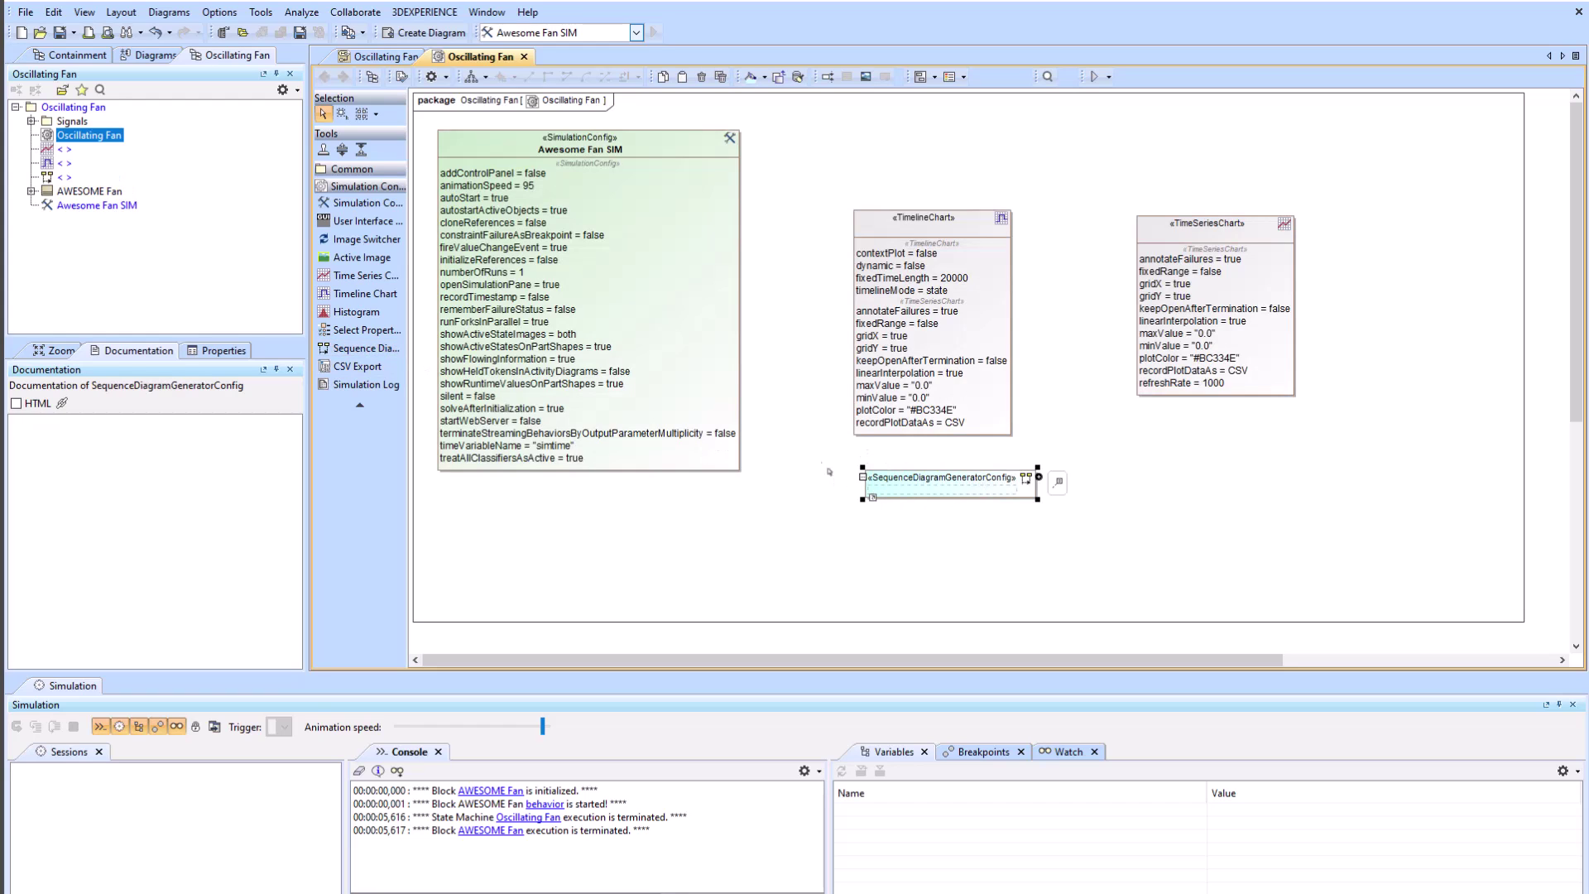
click(829, 471)
Name the timeline chart 'State Chart', the time series 'RPM Chart', the generator 'Auto Seq'.
click(918, 227)
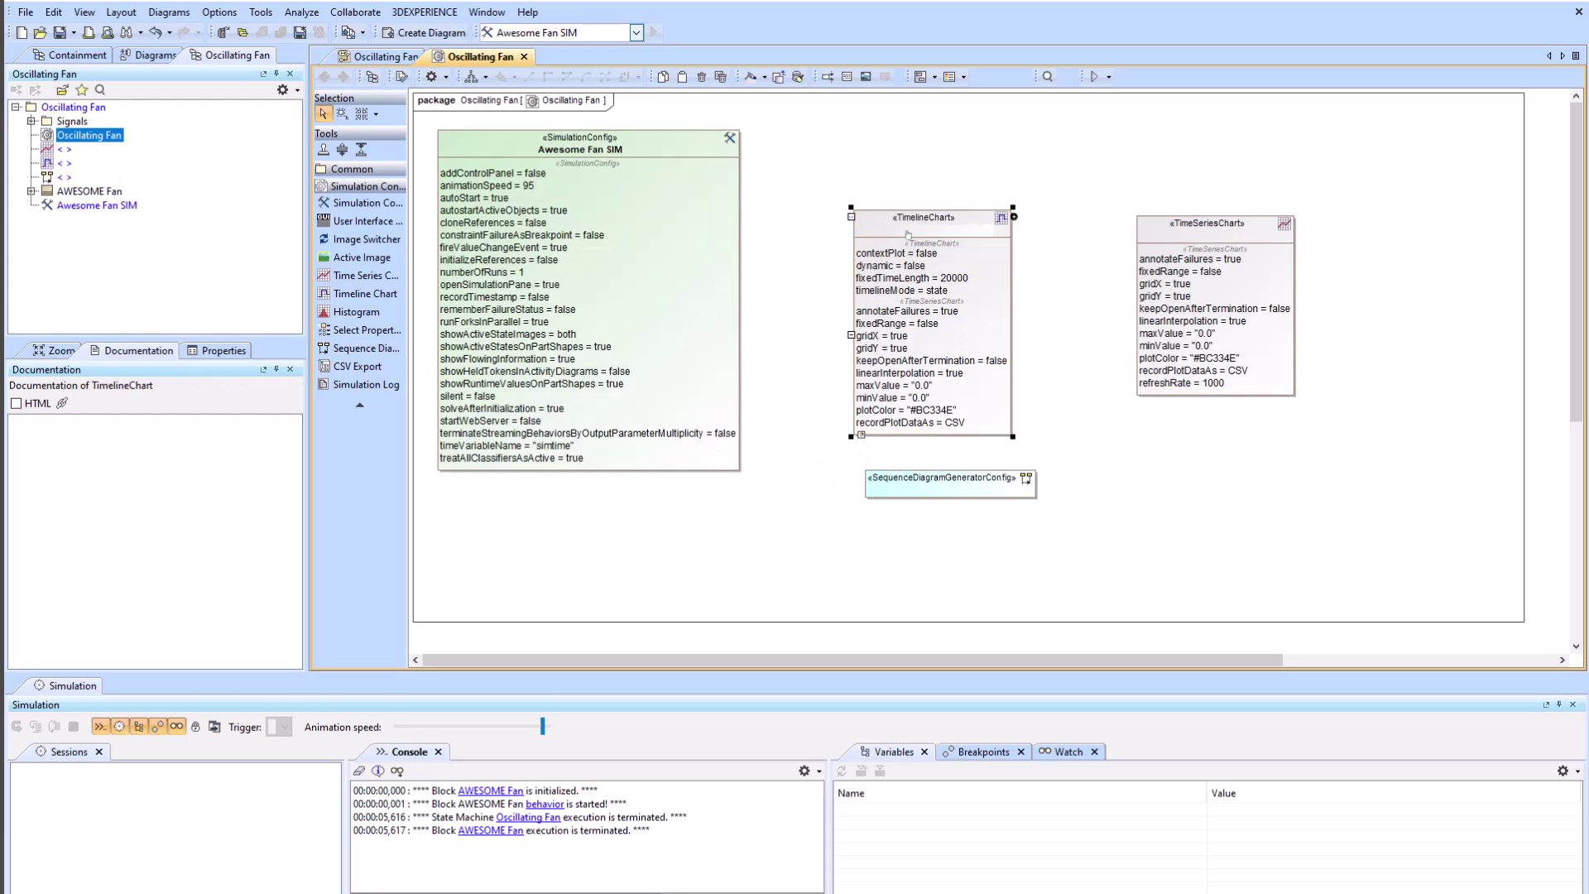
text(State Chart)
click(1200, 239)
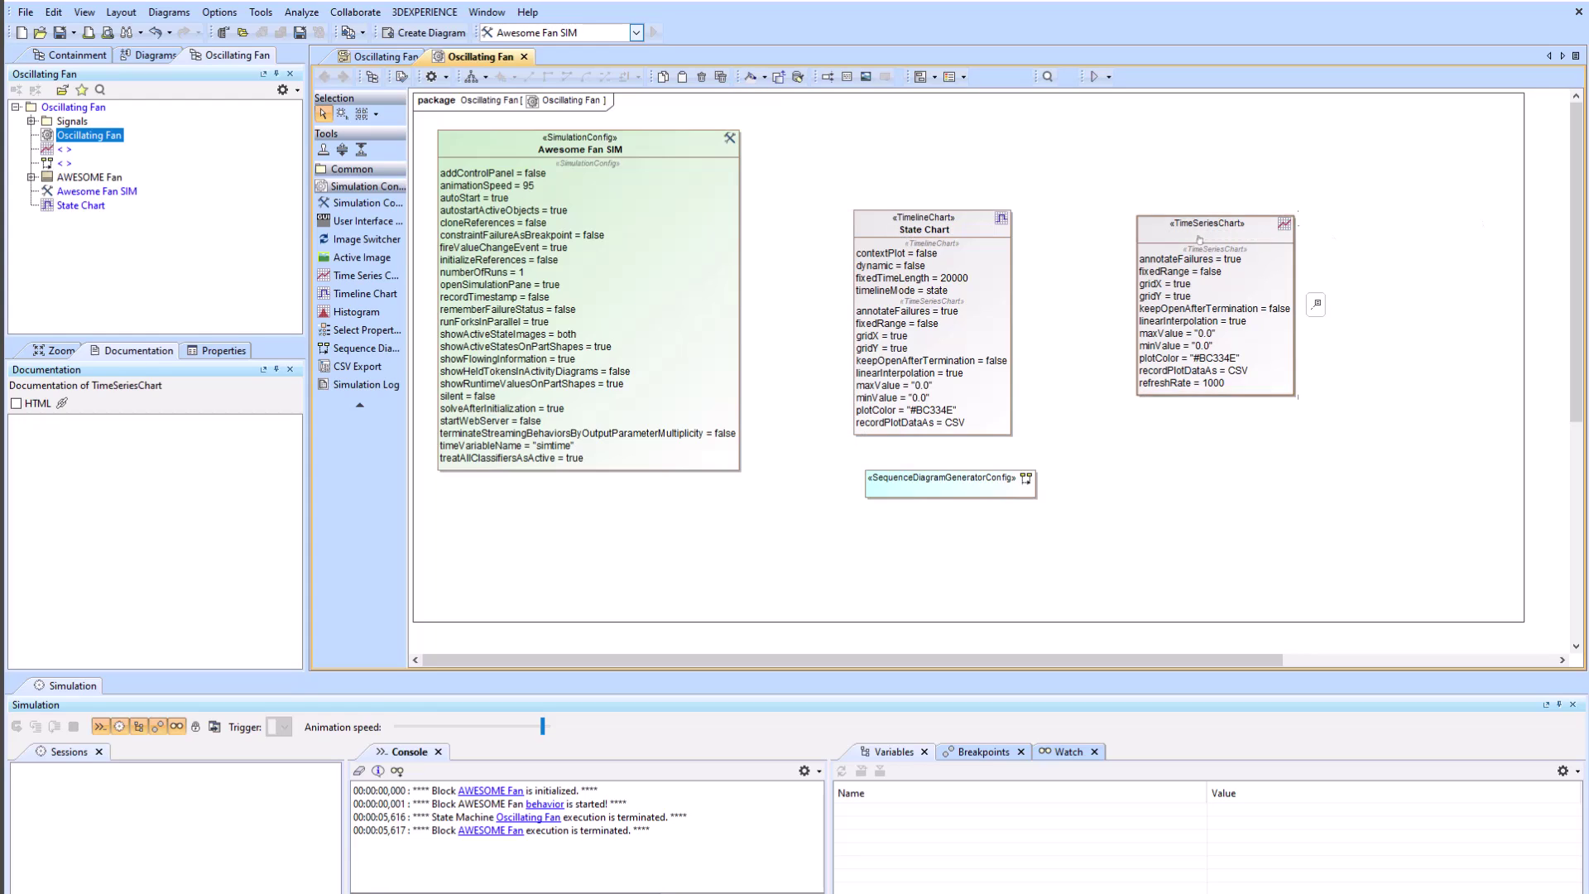
text(RPM )
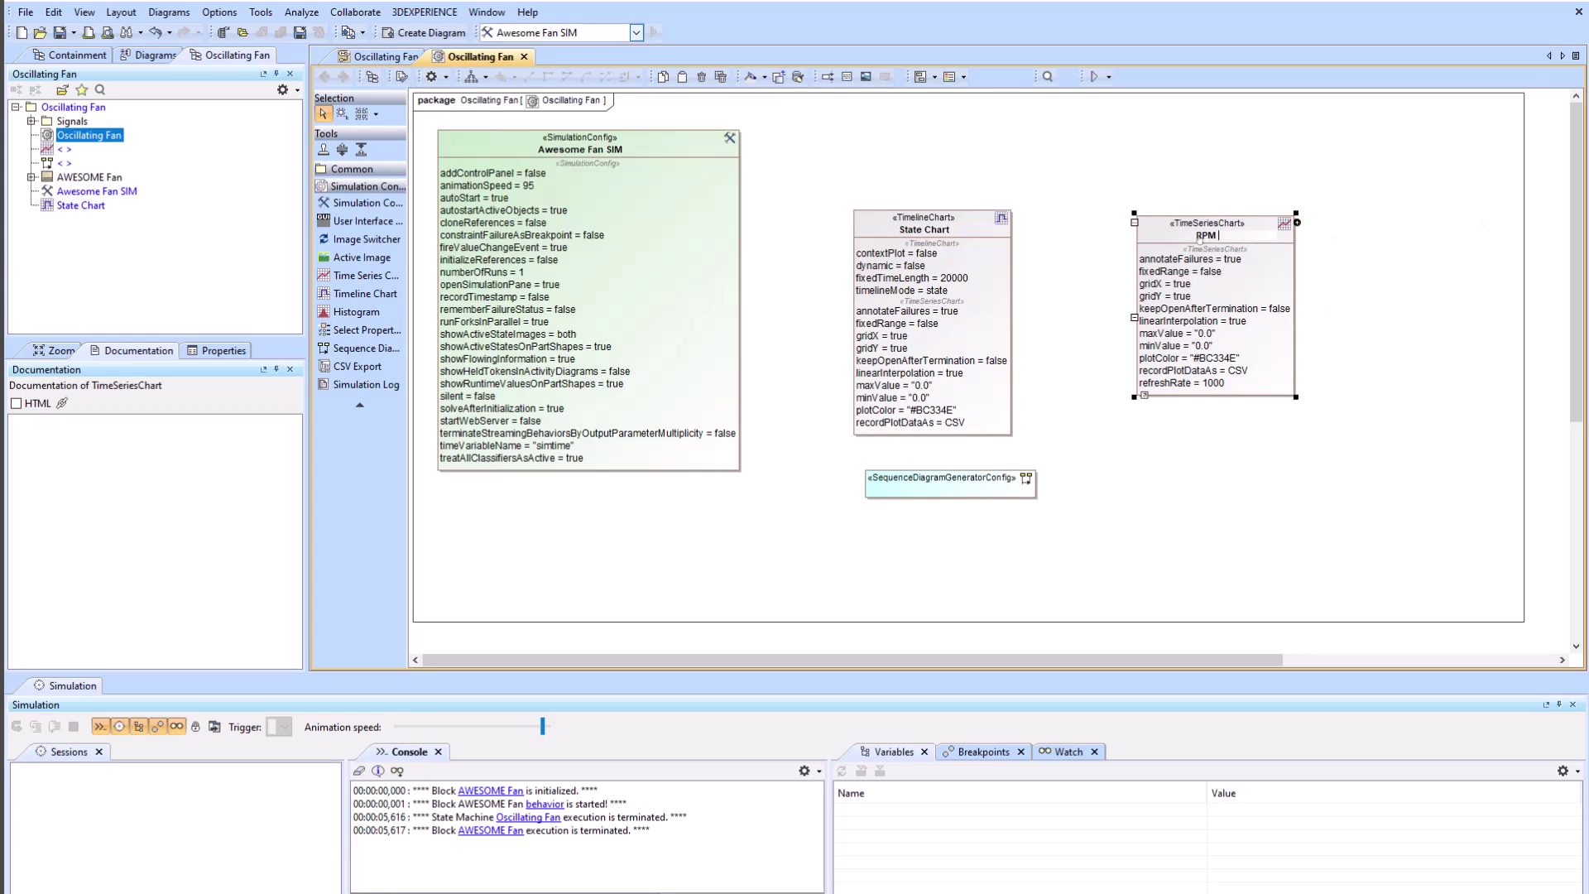
text(Chart)
key(Return)
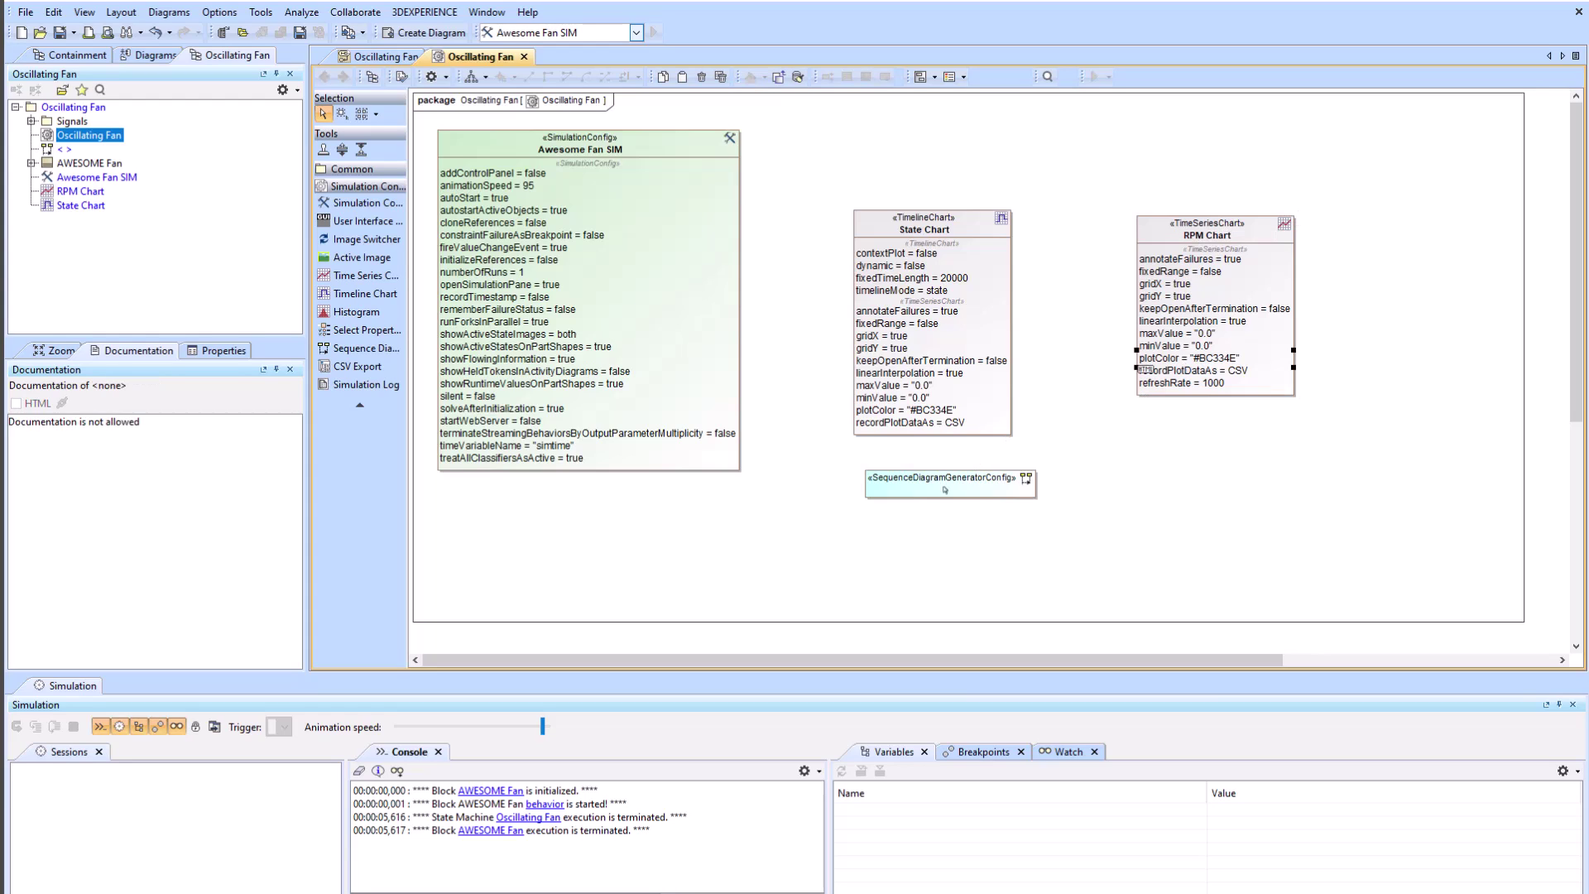
click(906, 491)
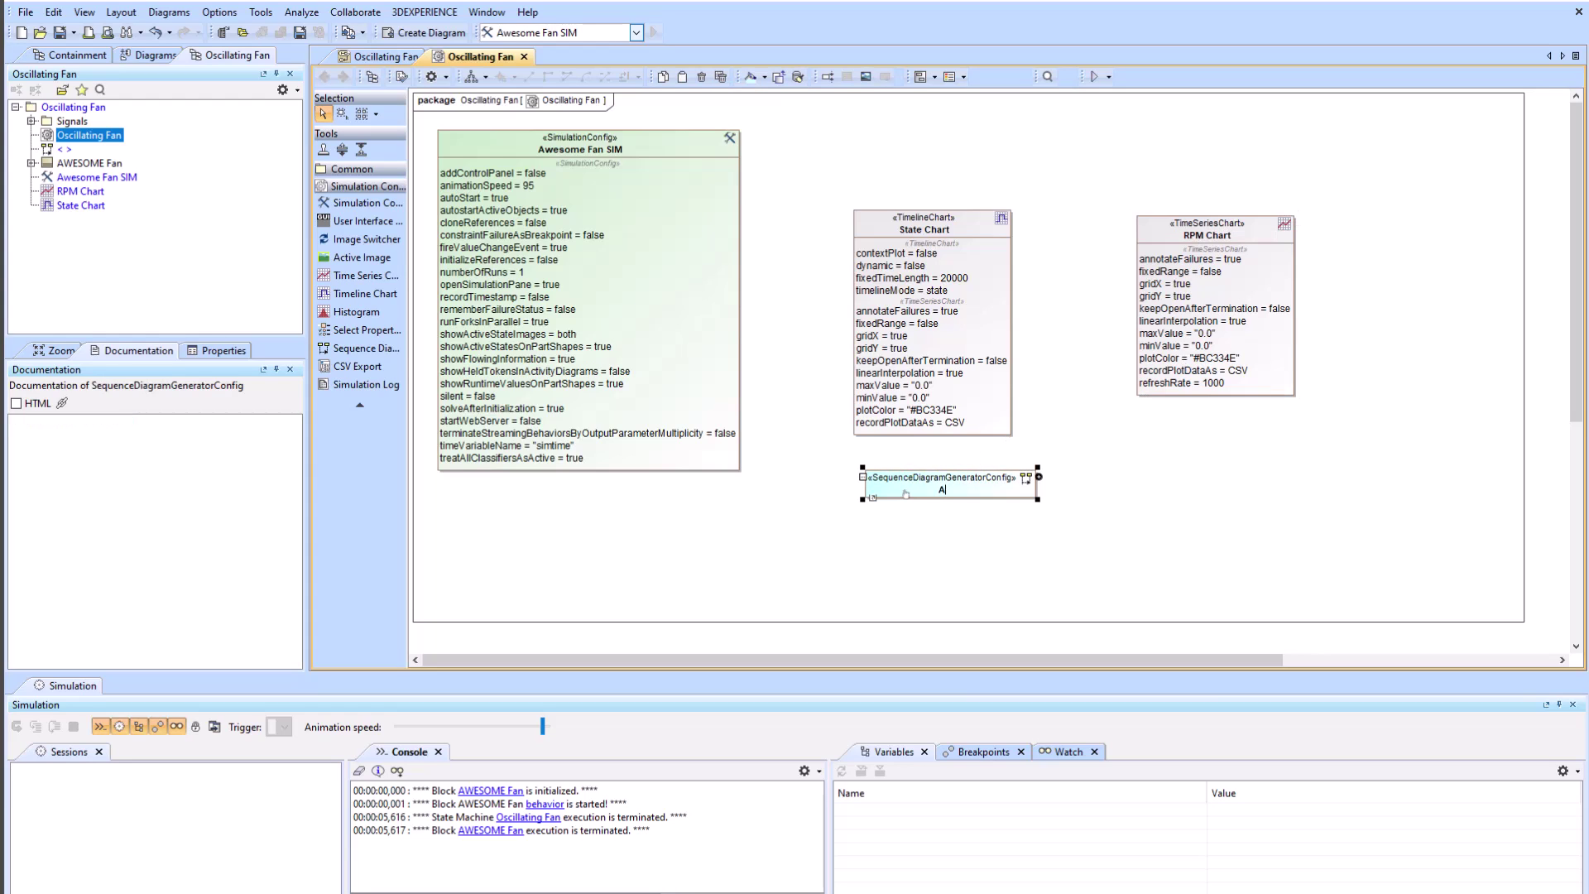
text(Auto Seq)
click(948, 546)
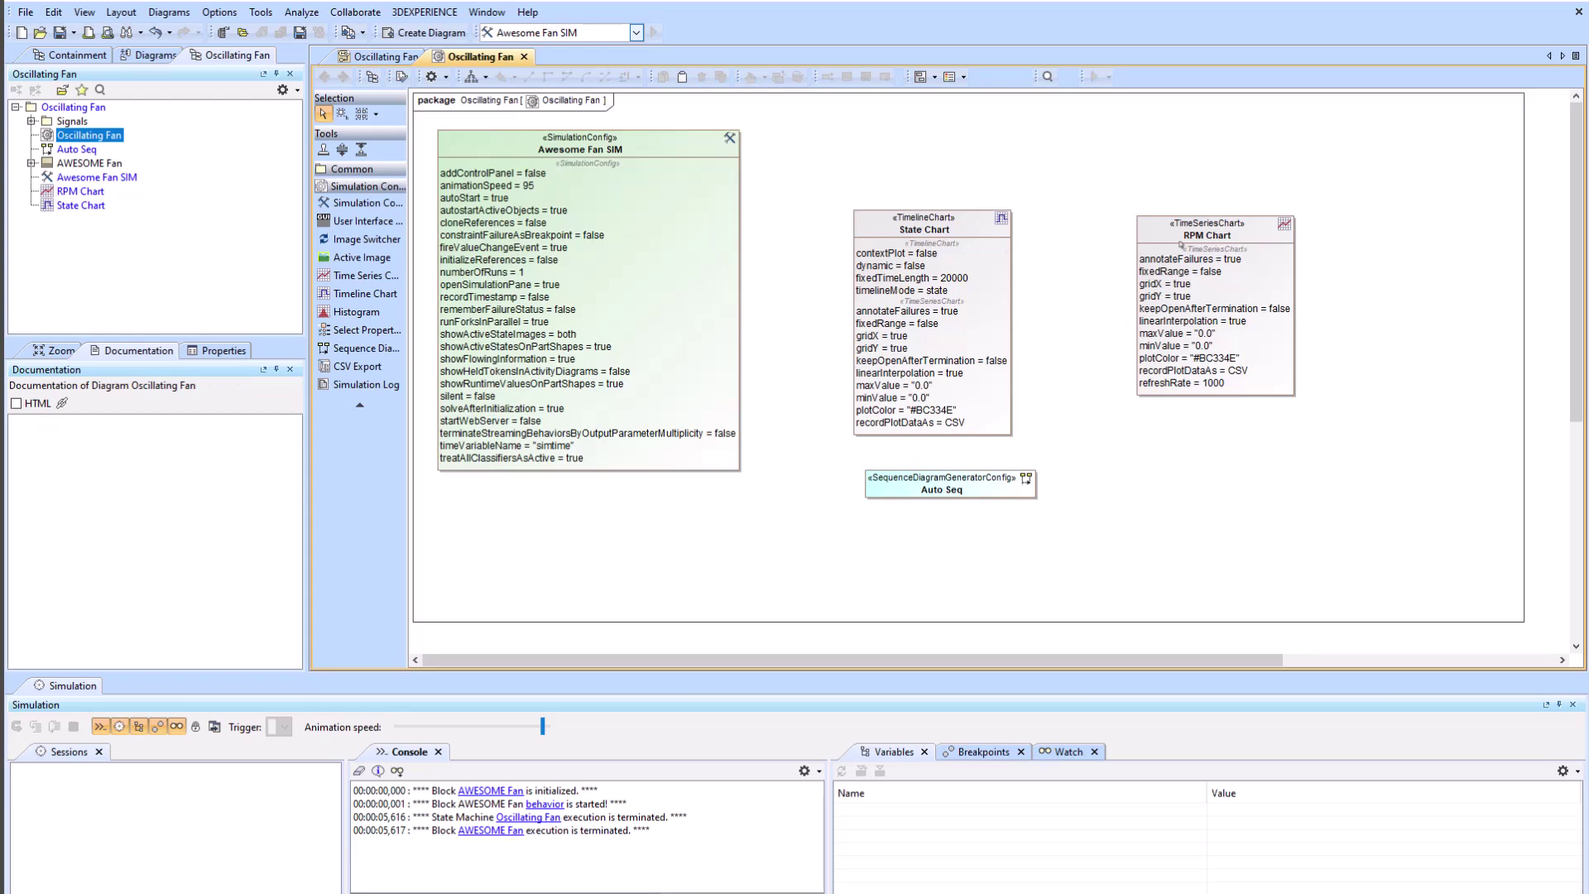
Plot the AWESOME Fan RPM property on the RPM Chart.
click(32, 163)
click(90, 191)
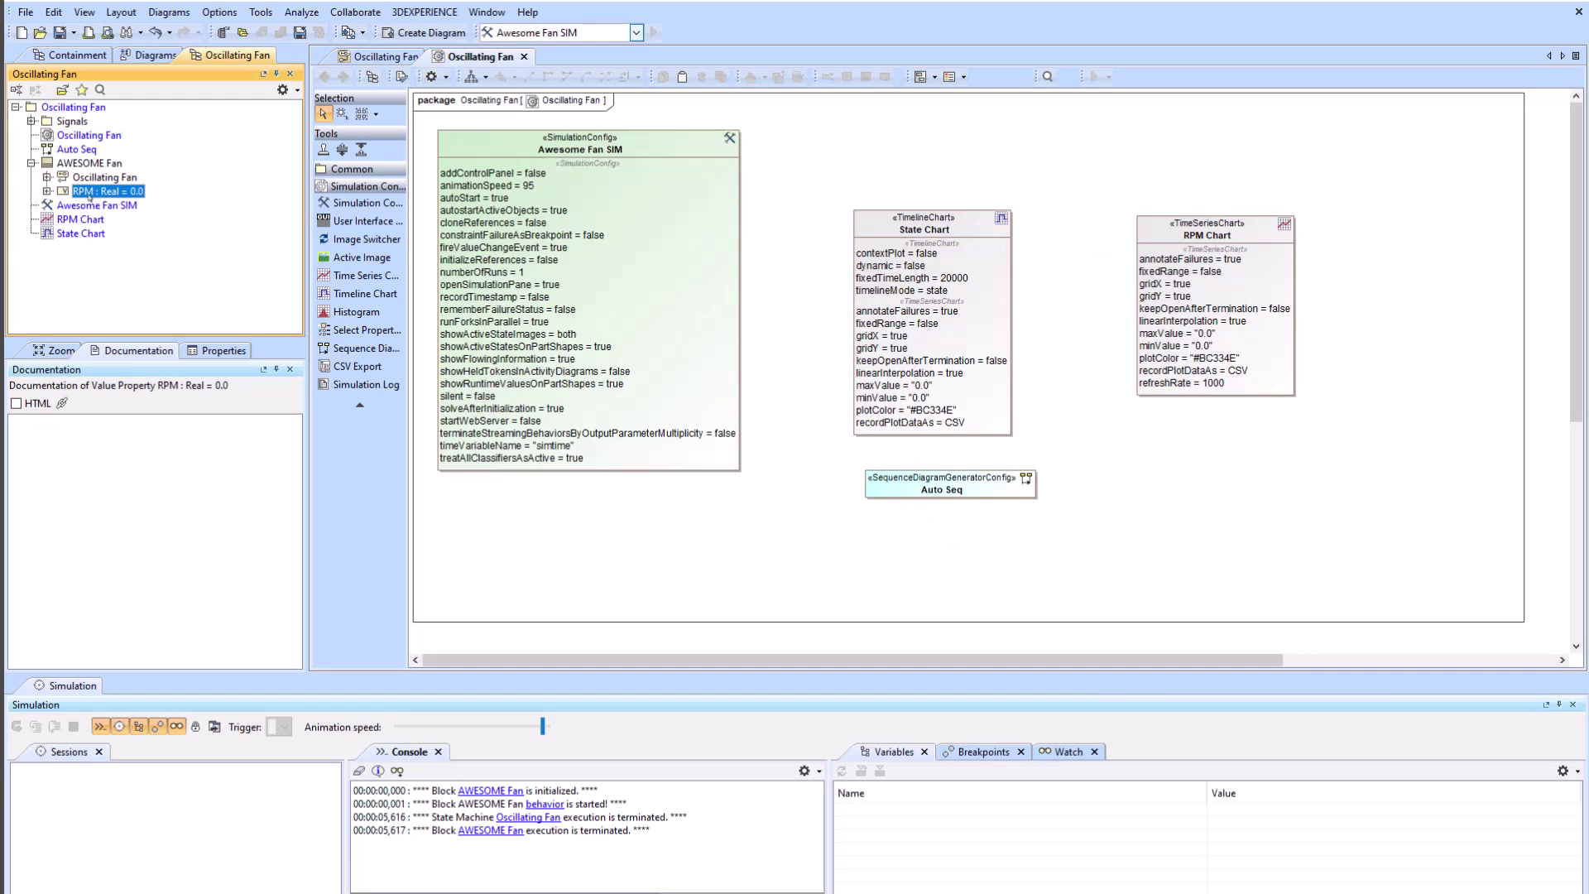
drag(531, 183, 1214, 226)
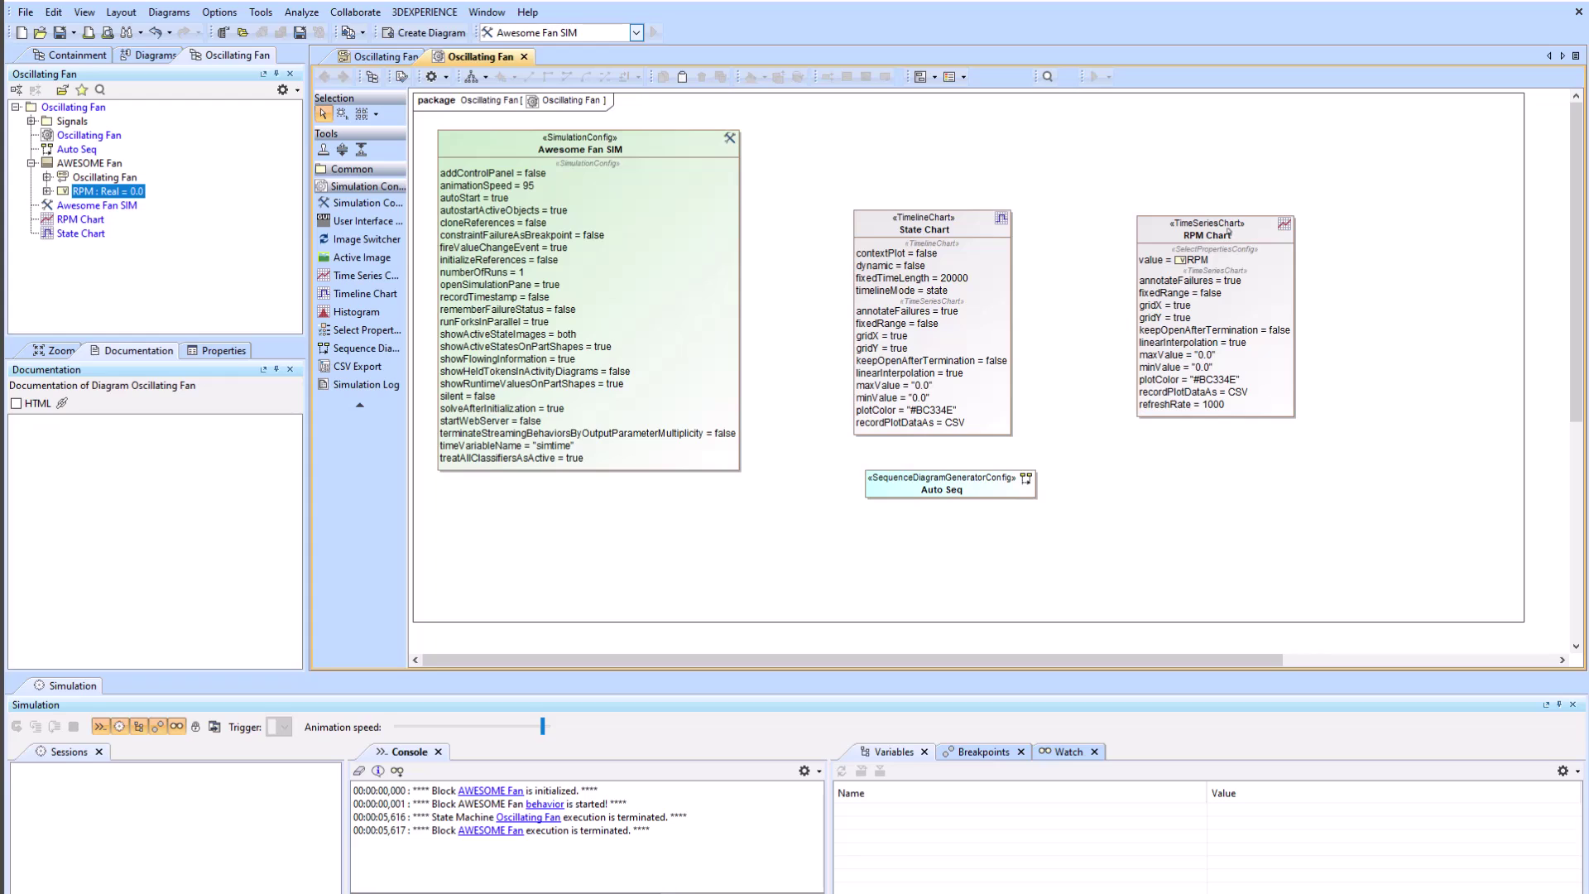
Add RPM Chart, State Chart and Auto Seq to the Awesome Fan SIM configuration.
drag(1229, 232, 629, 151)
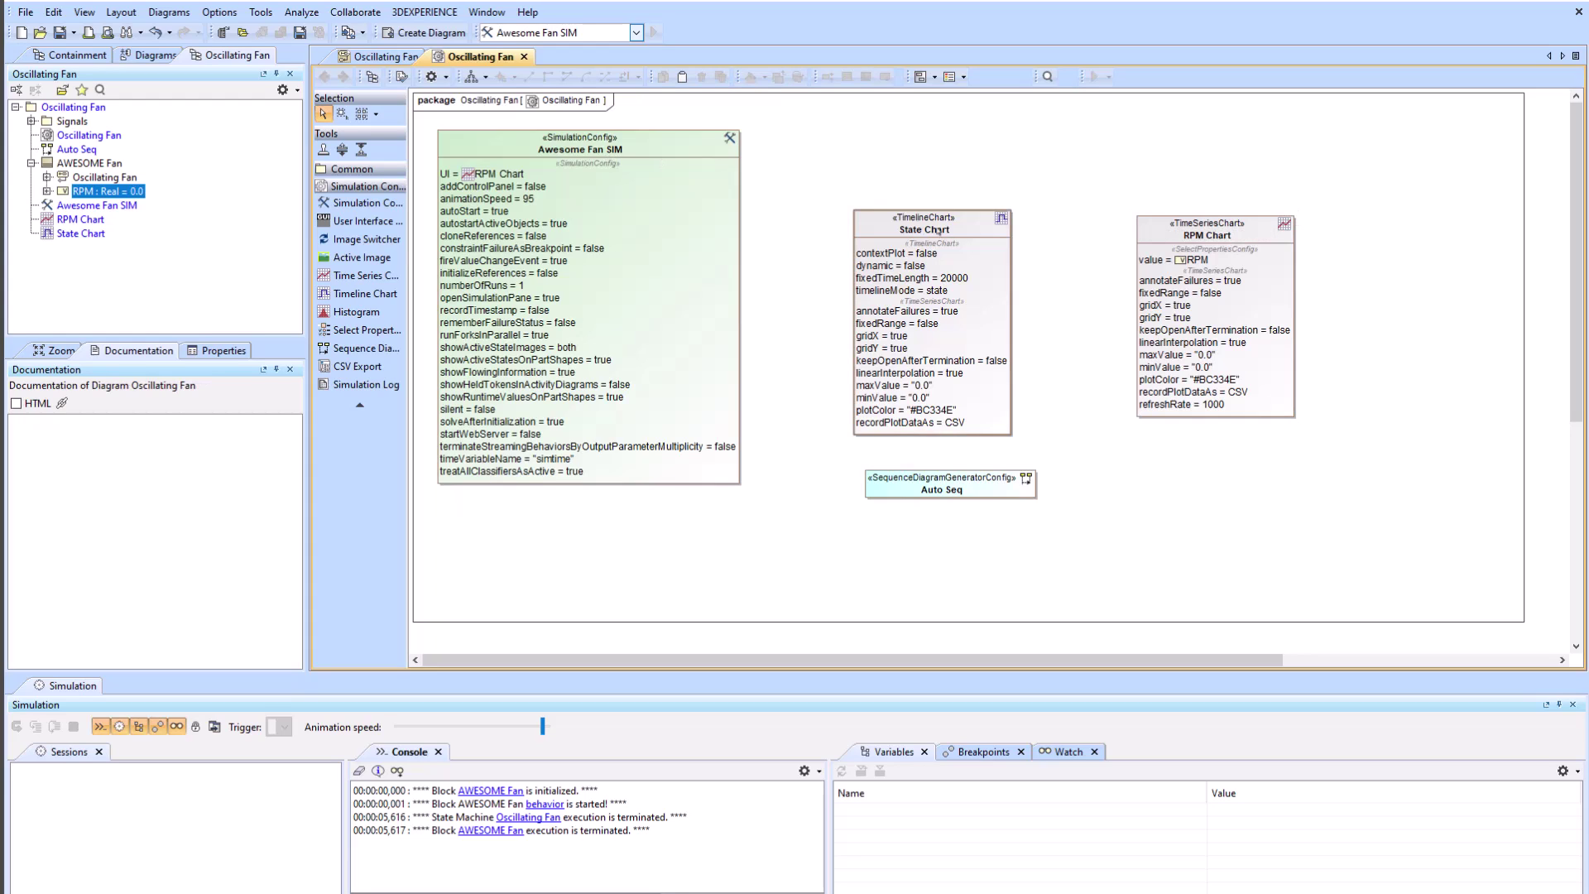
drag(937, 232, 621, 147)
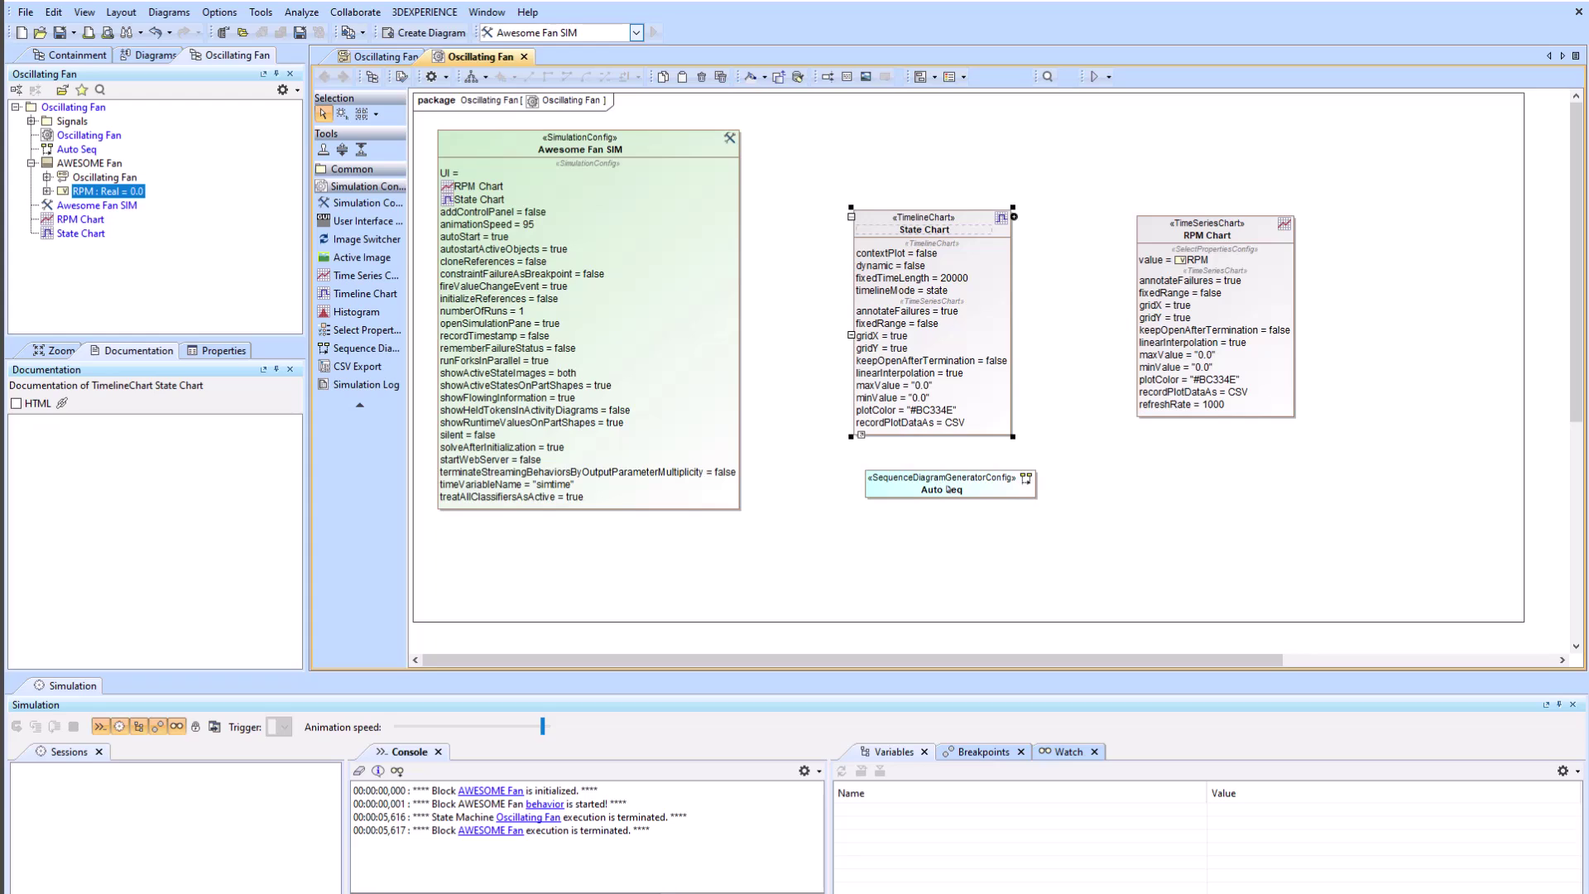
drag(948, 489, 589, 155)
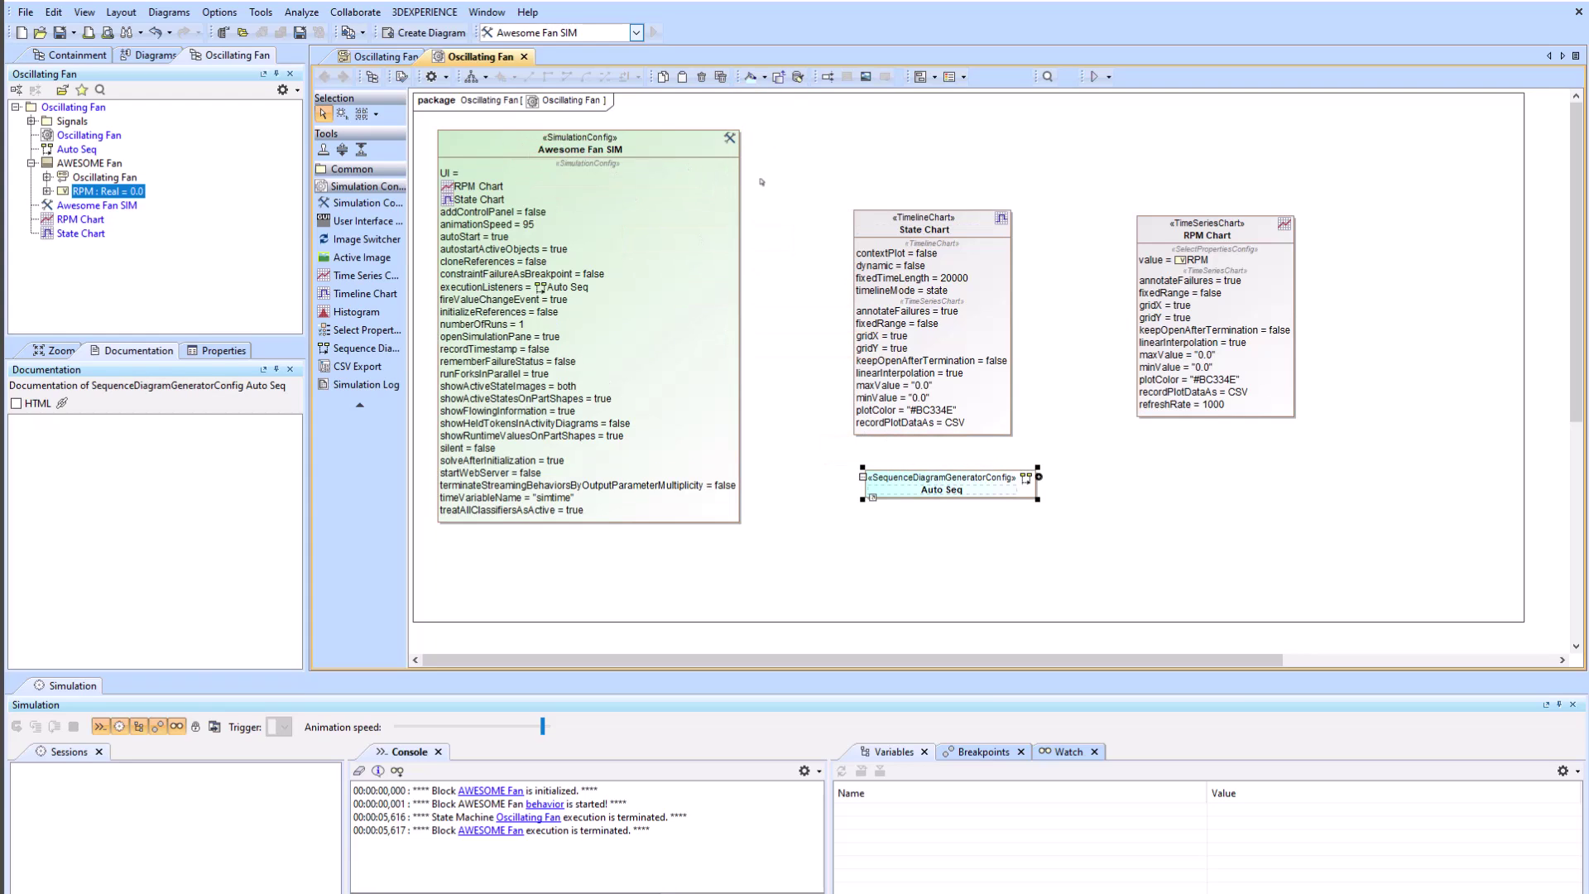
click(820, 470)
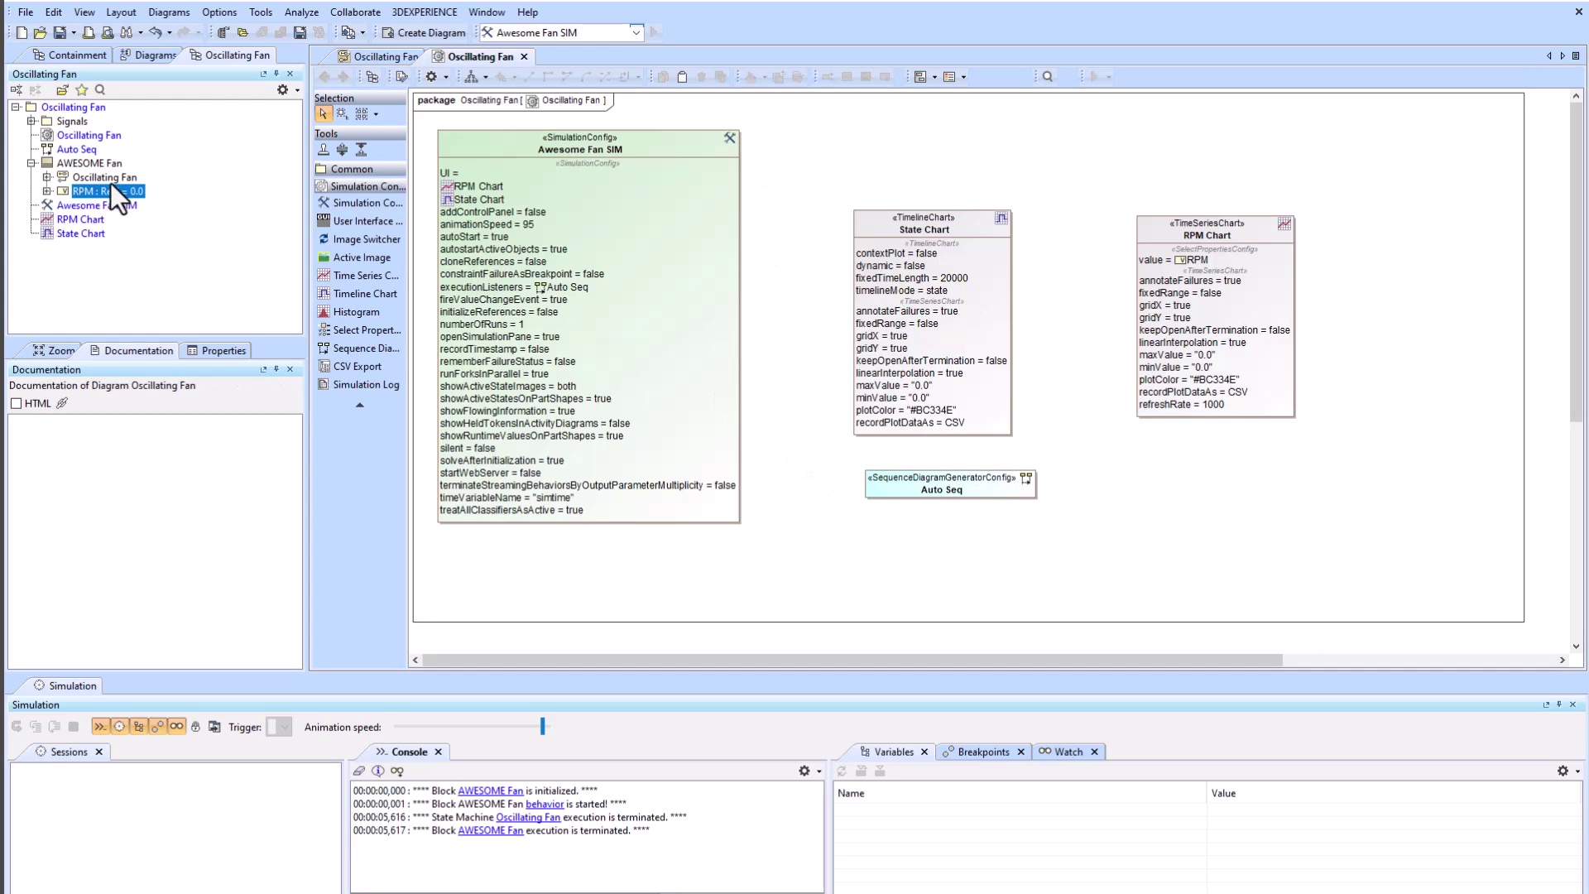
Make AWESOME Fan the execution target of Awesome Fan SIM and the RPM Chart.
click(91, 165)
drag(73, 166, 536, 149)
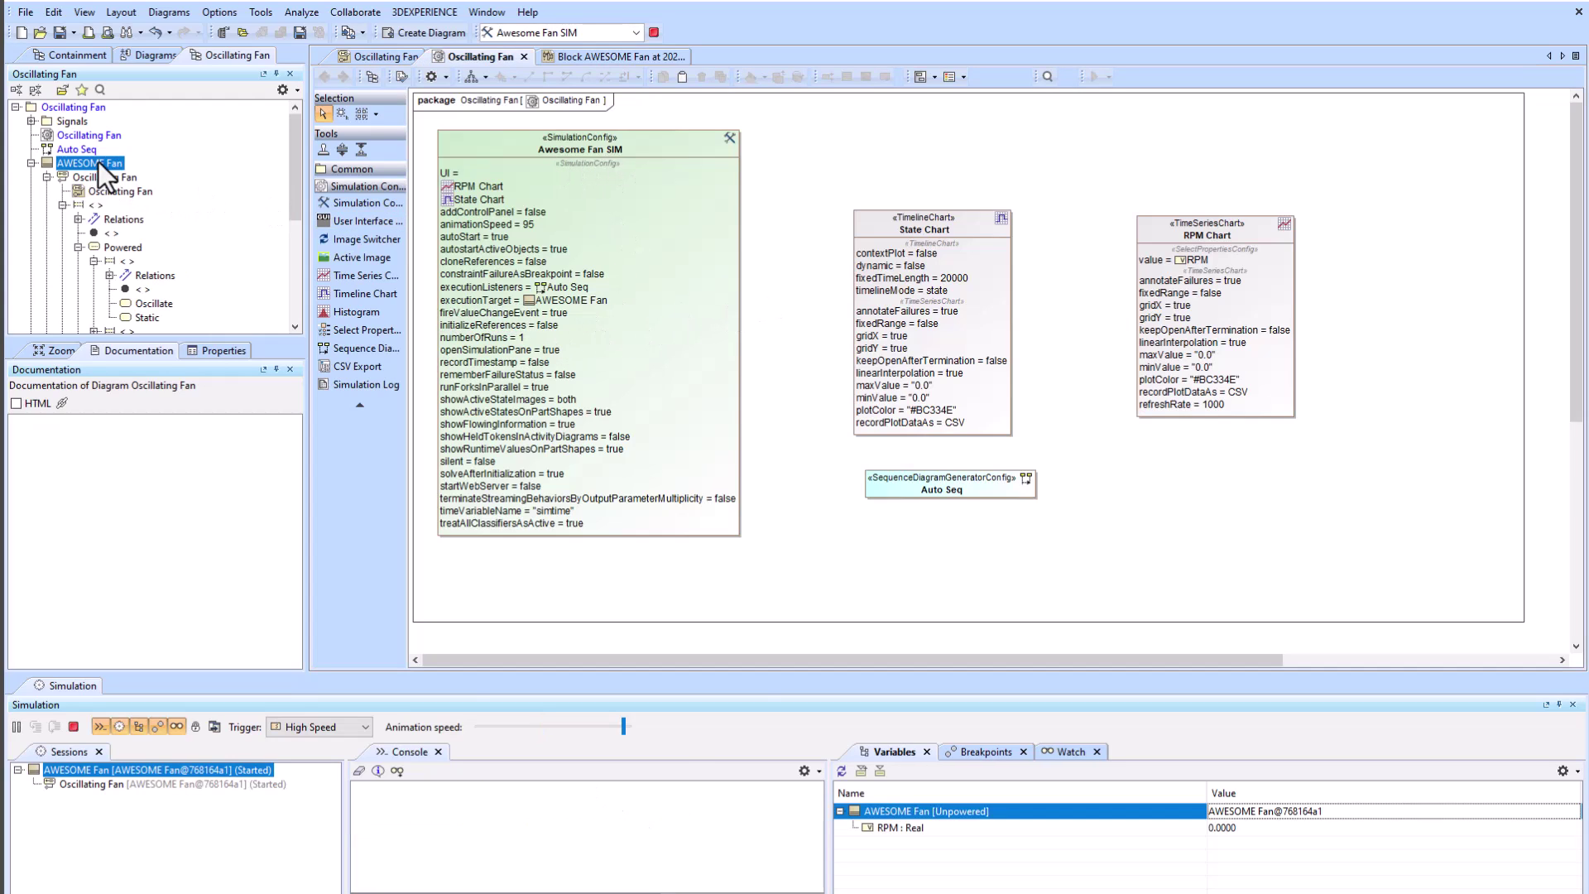
drag(76, 166, 1222, 237)
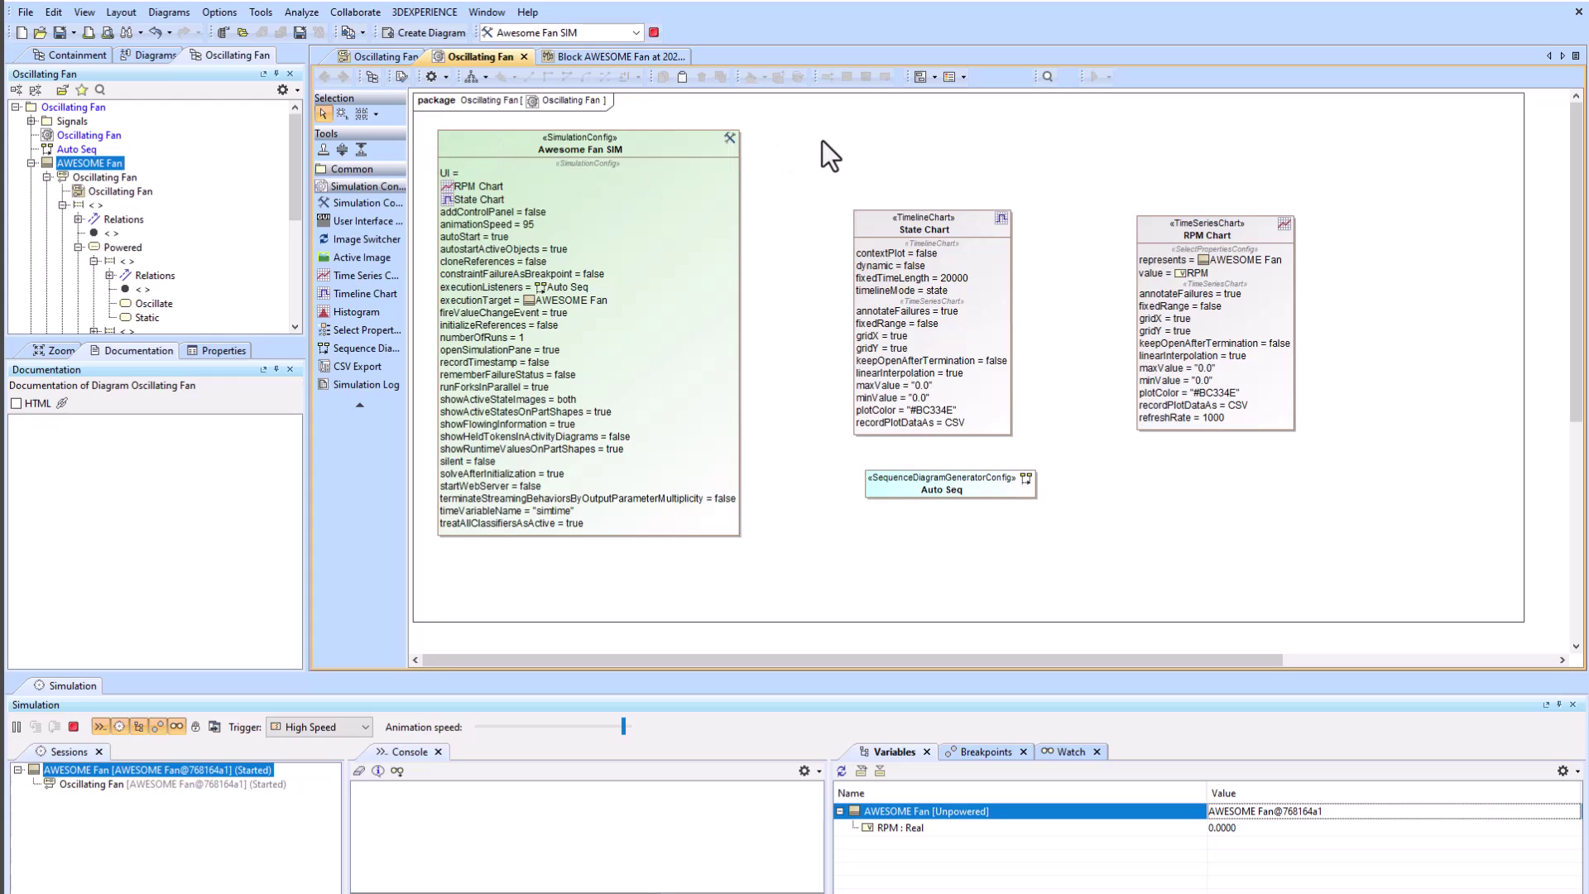
Restart the Awesome Fan SIM simulation and place the RPM chart beside the state chart.
click(77, 724)
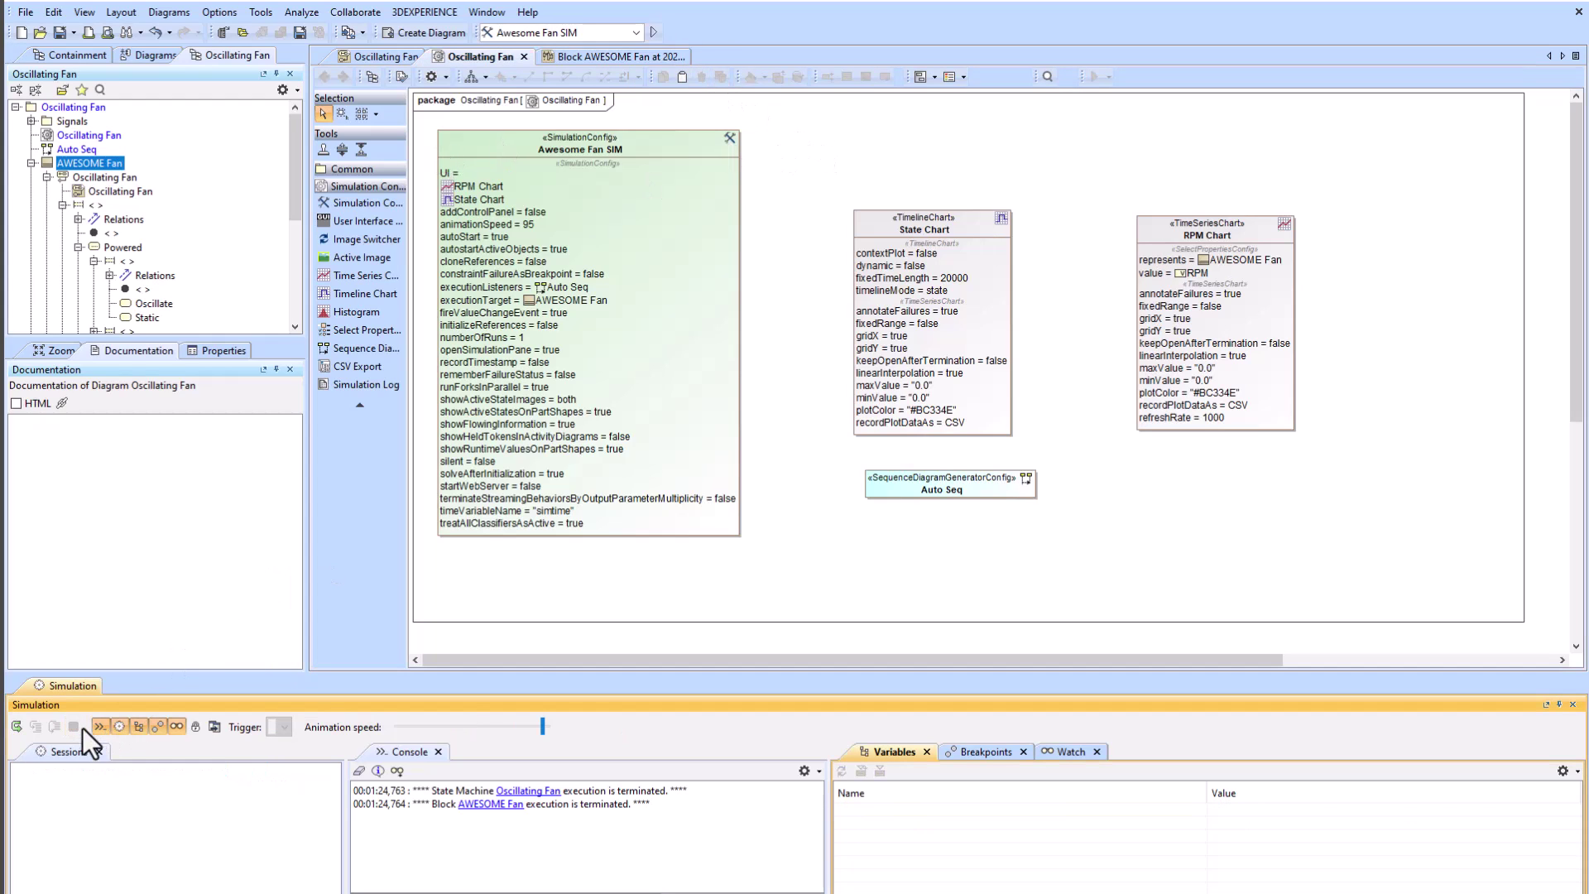
click(655, 37)
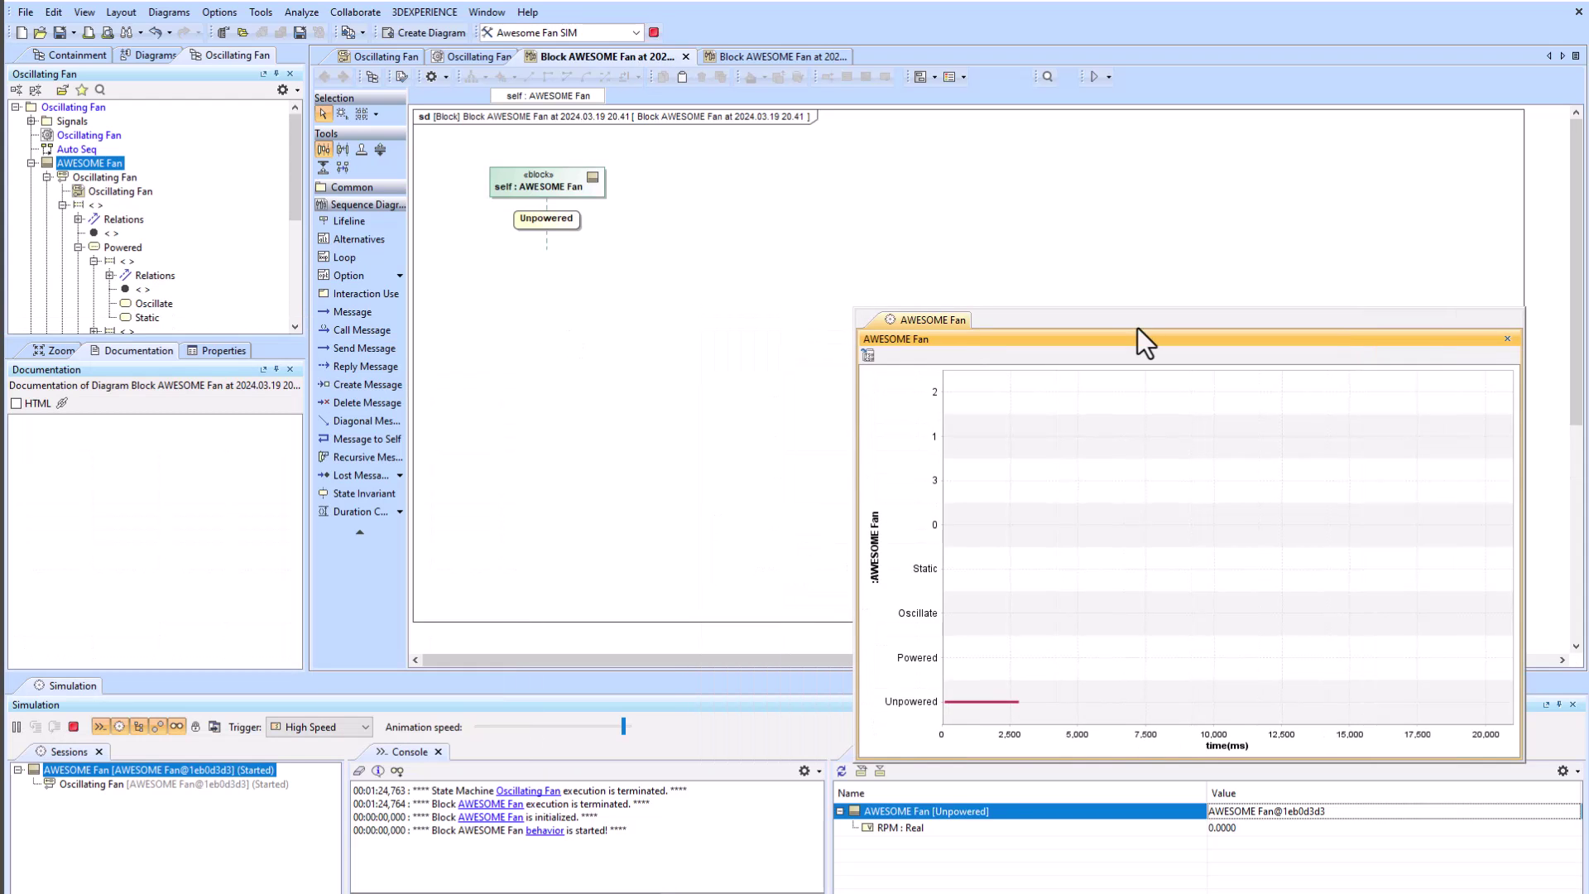
drag(369, 399, 354, 342)
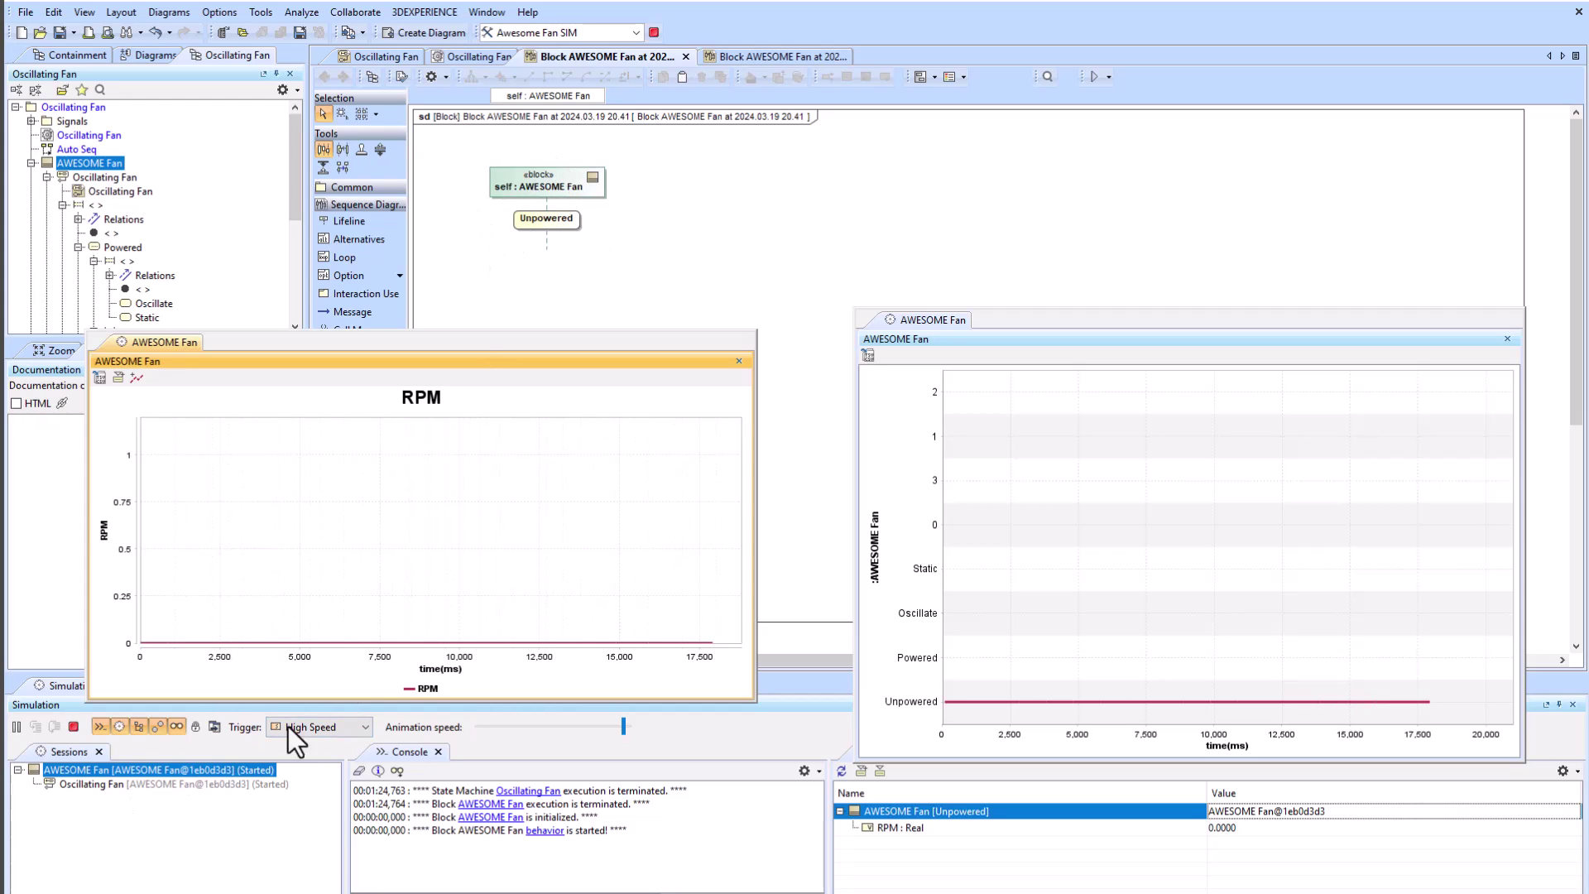
Send Plug In, Low Speed, Medium Speed and High Speed signals, then stop the simulation.
click(319, 726)
click(318, 824)
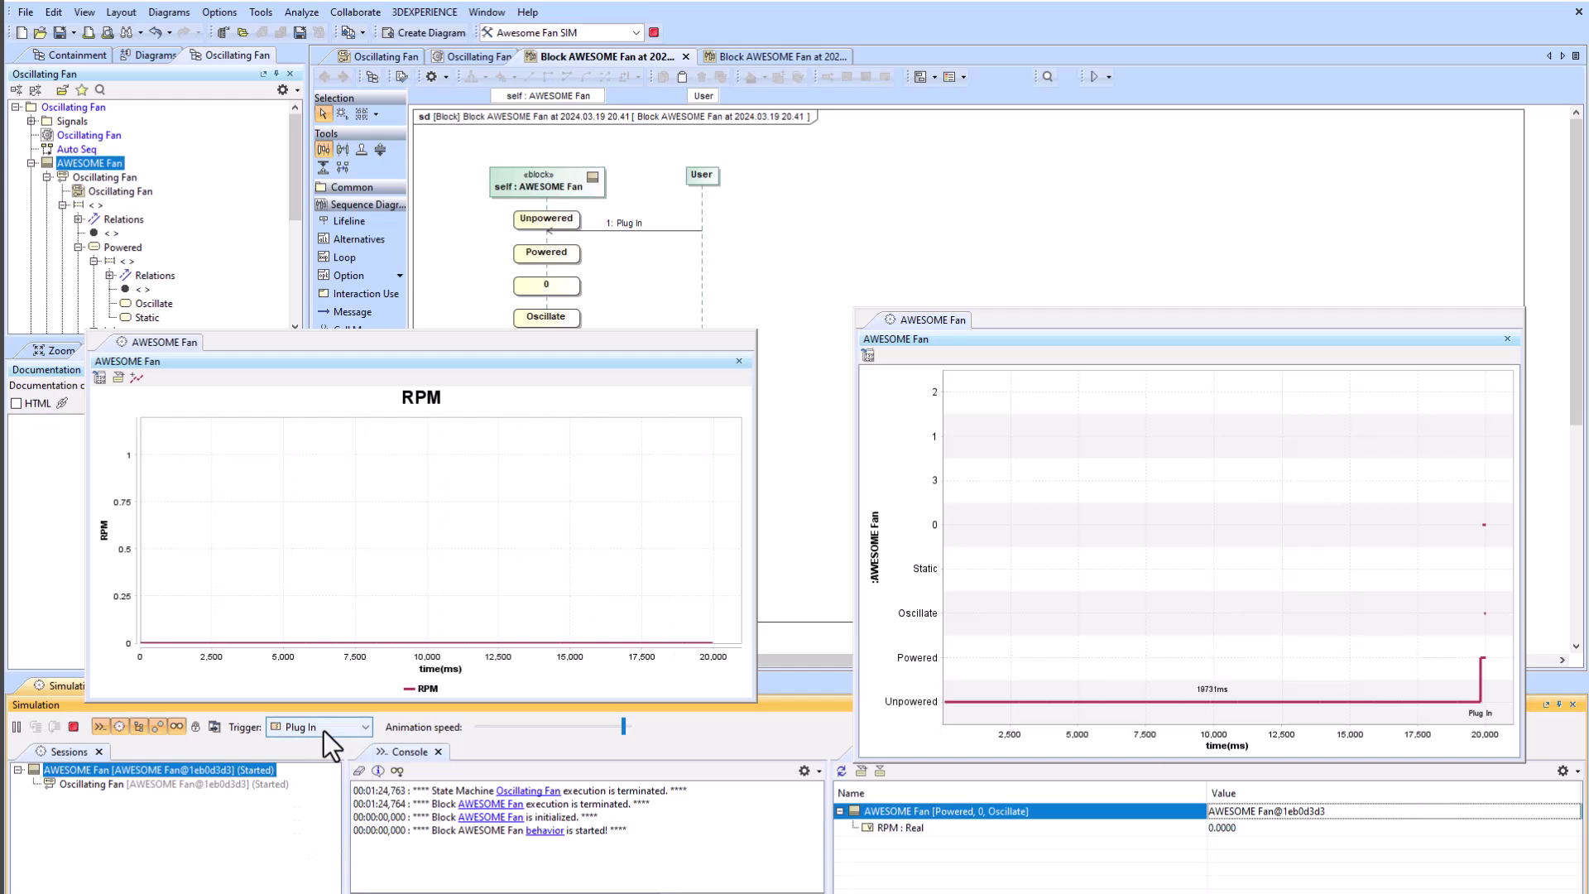
click(324, 731)
click(317, 761)
click(320, 727)
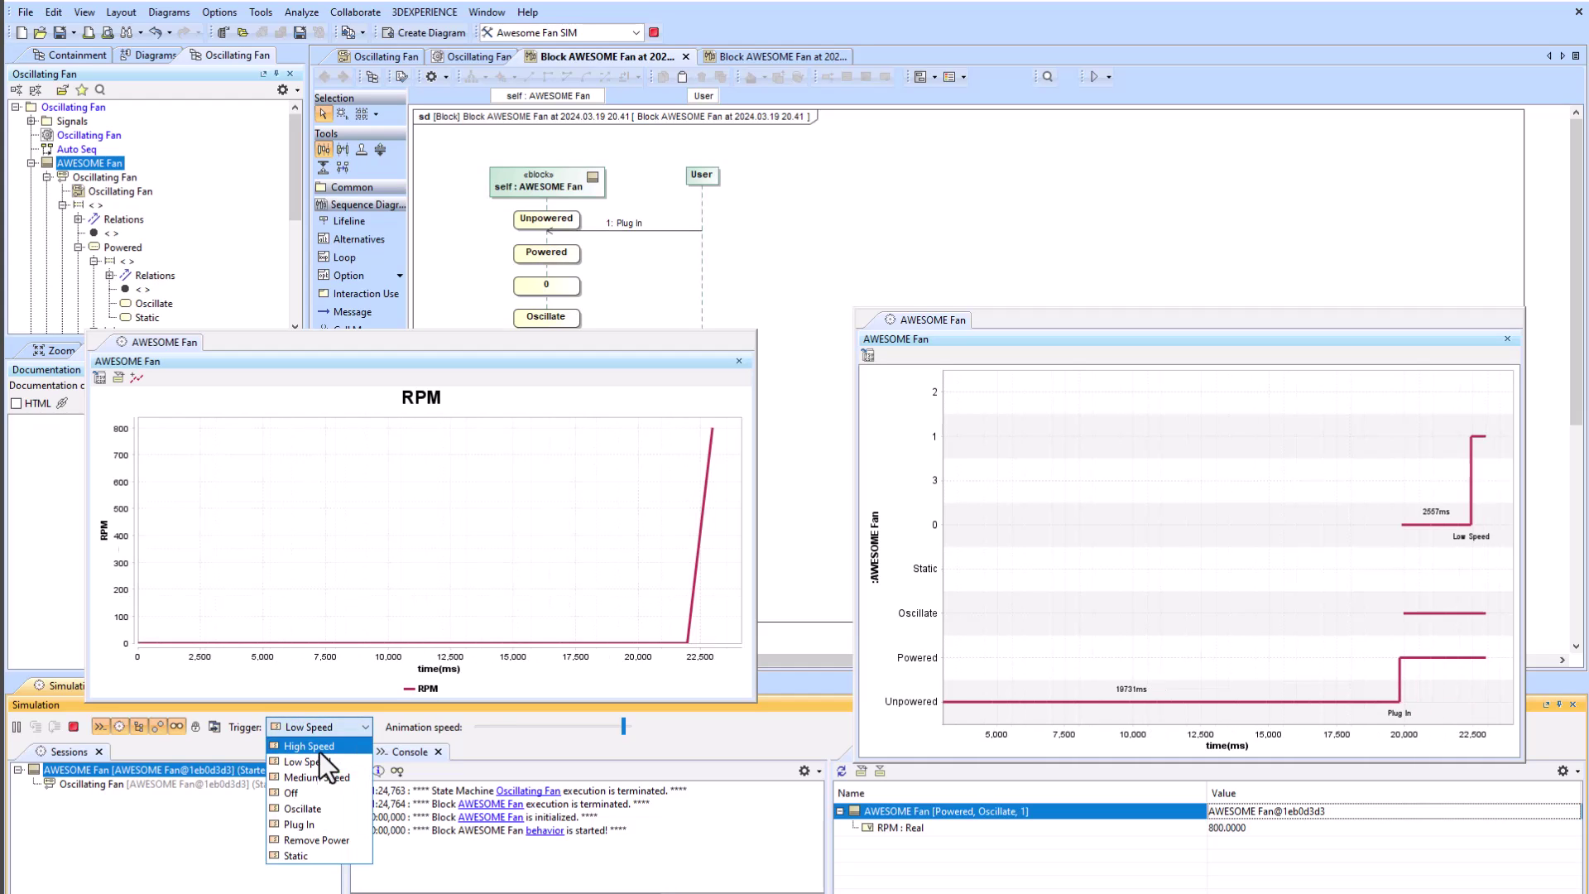
click(318, 777)
click(317, 728)
click(316, 747)
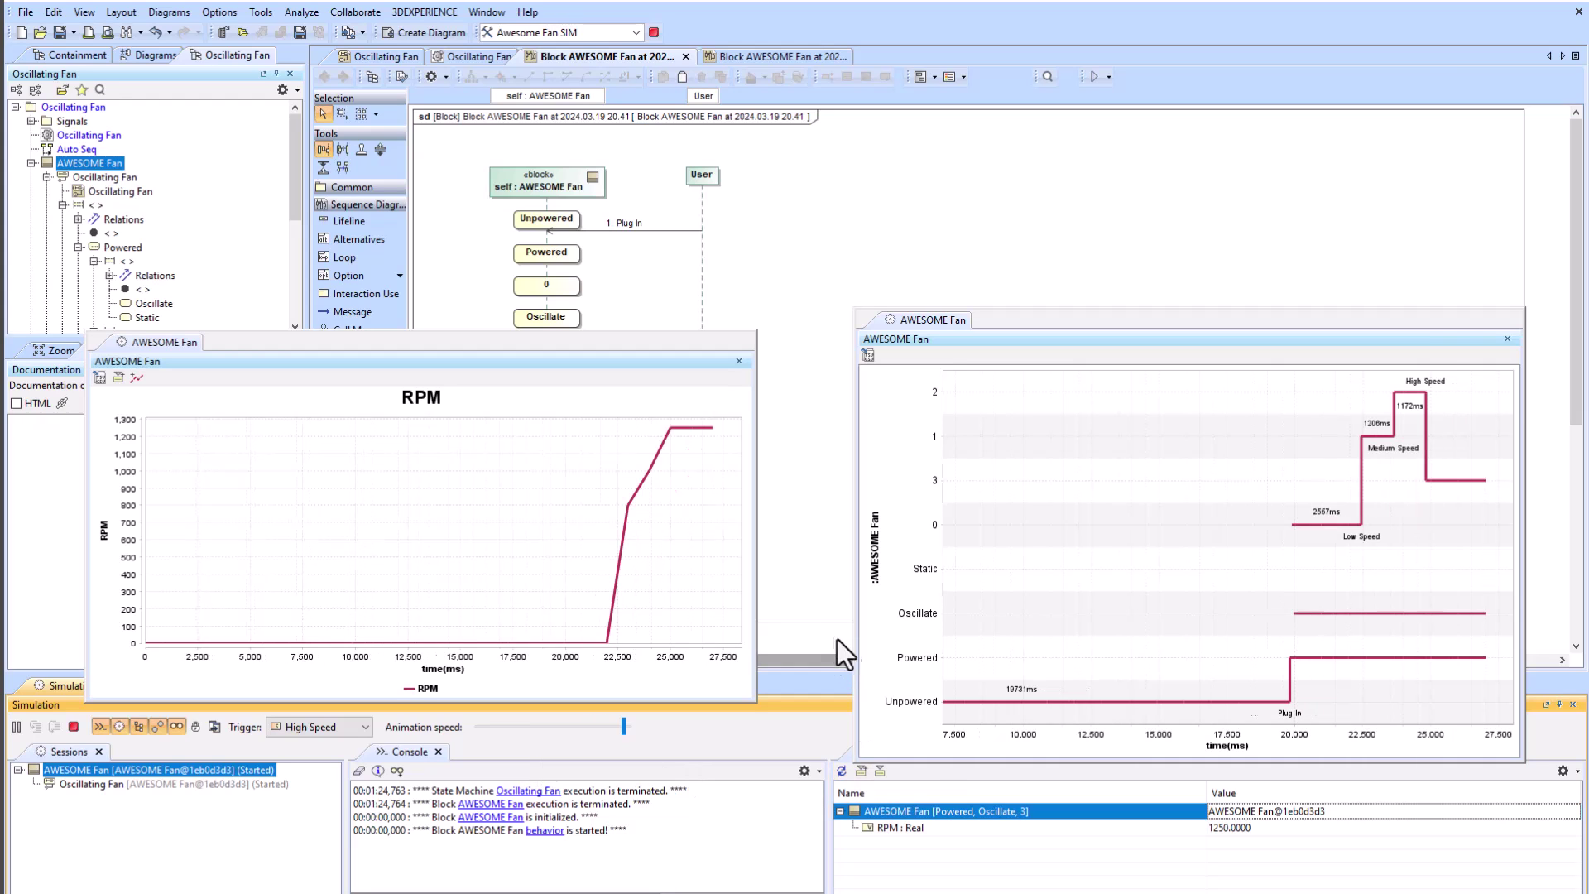
click(71, 727)
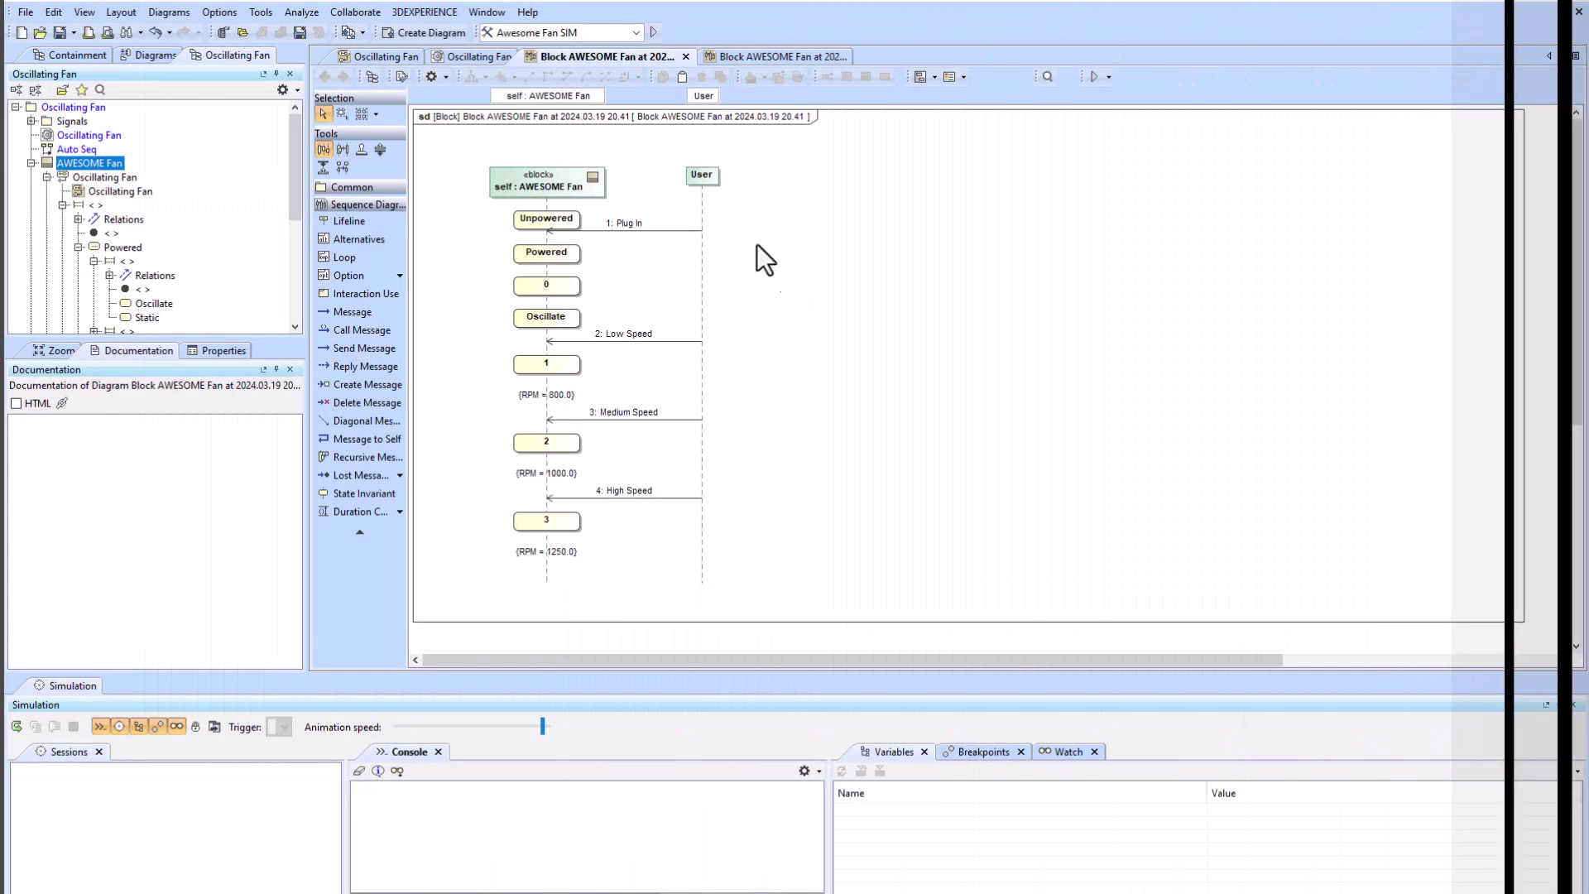
Switch to the Oscillating Fan diagram showing the Awesome Fan SIM configuration.
click(468, 58)
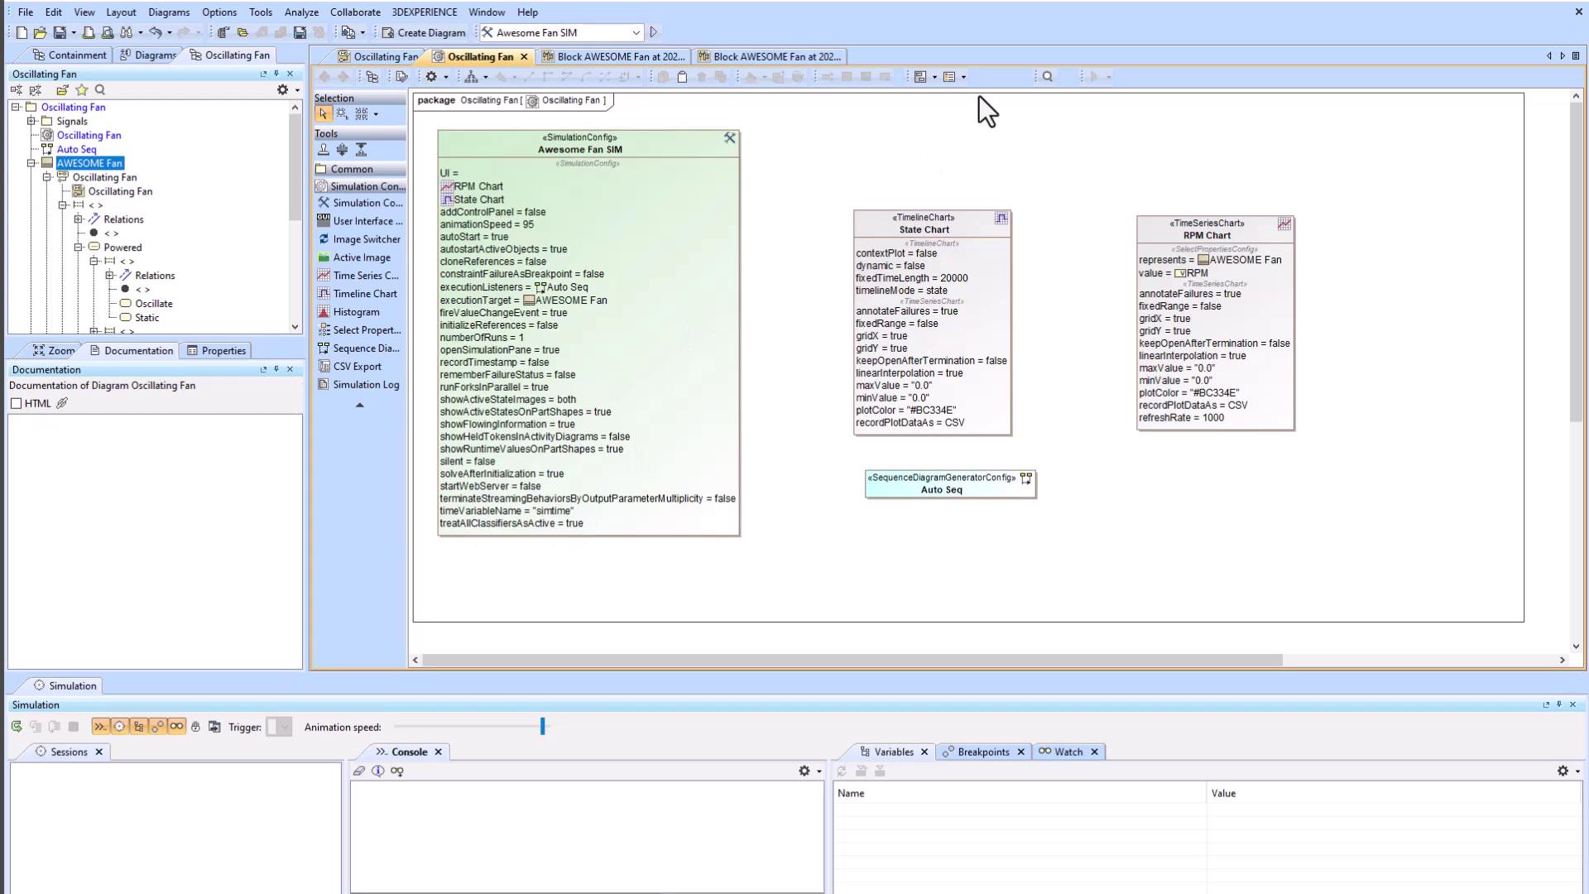
Run the simulation again with Show Simulation Time enabled in the Variables pane.
click(654, 33)
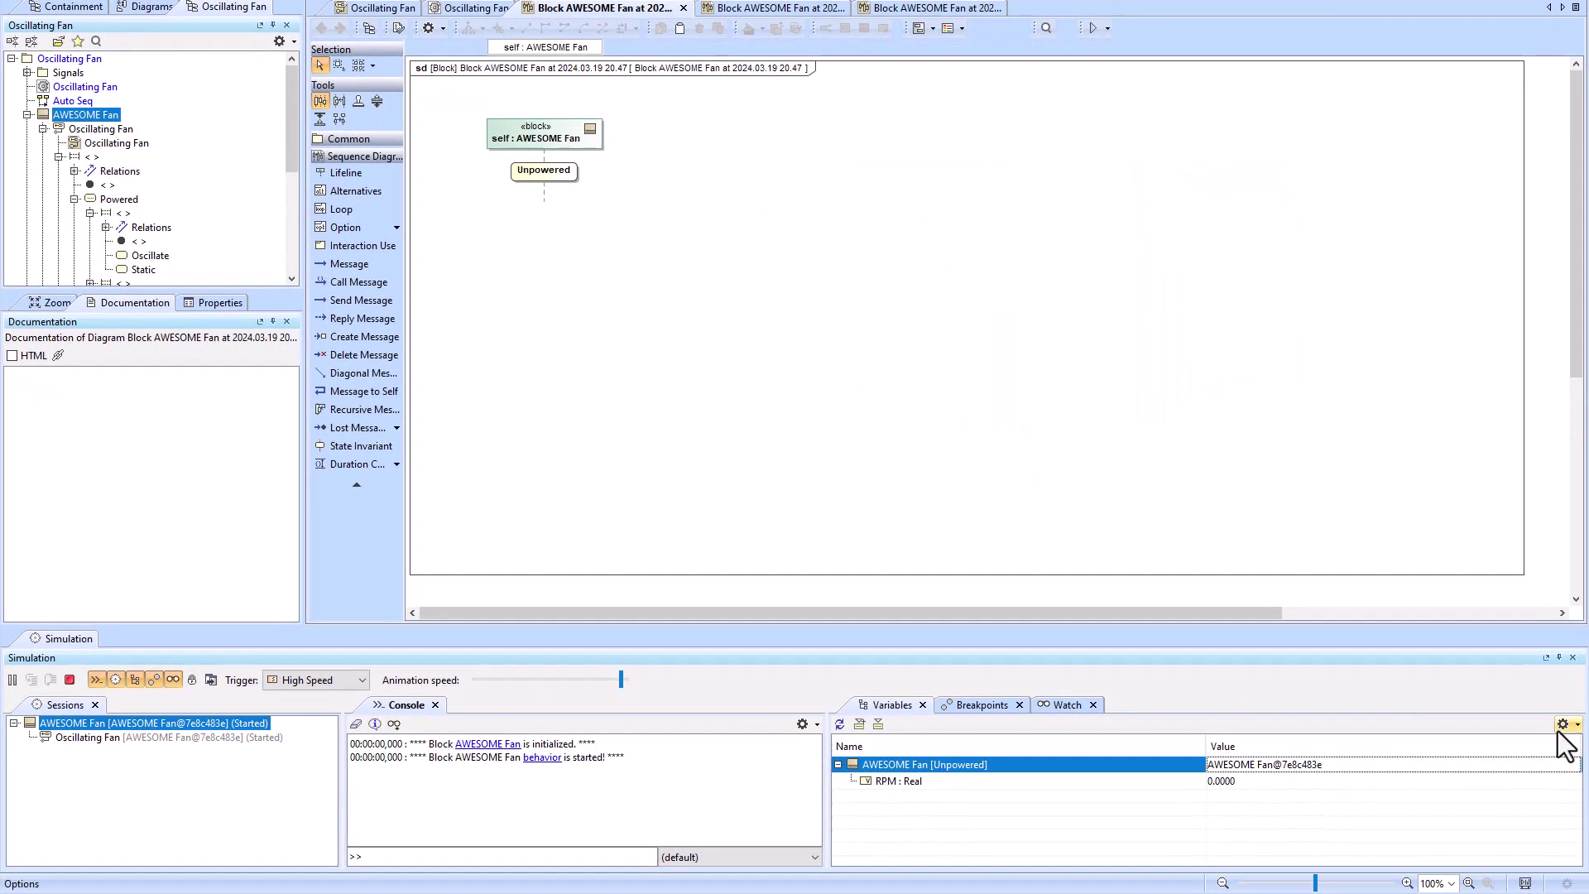
click(1566, 724)
click(1499, 767)
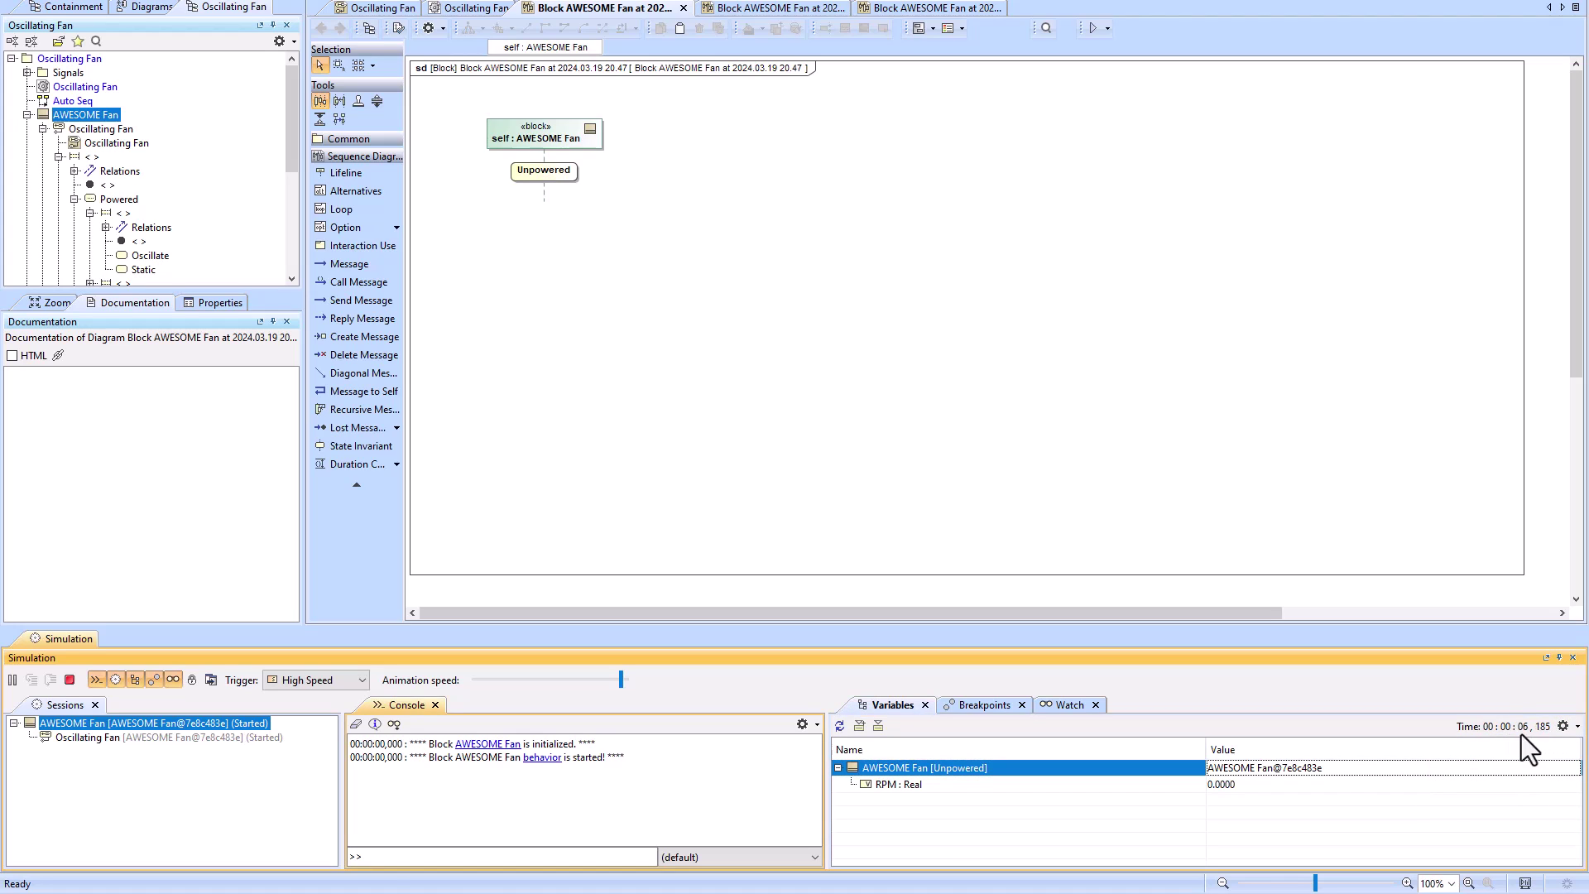
Query simtime in the console, returning 11592.0 and then 25542.0.
click(375, 858)
text(si)
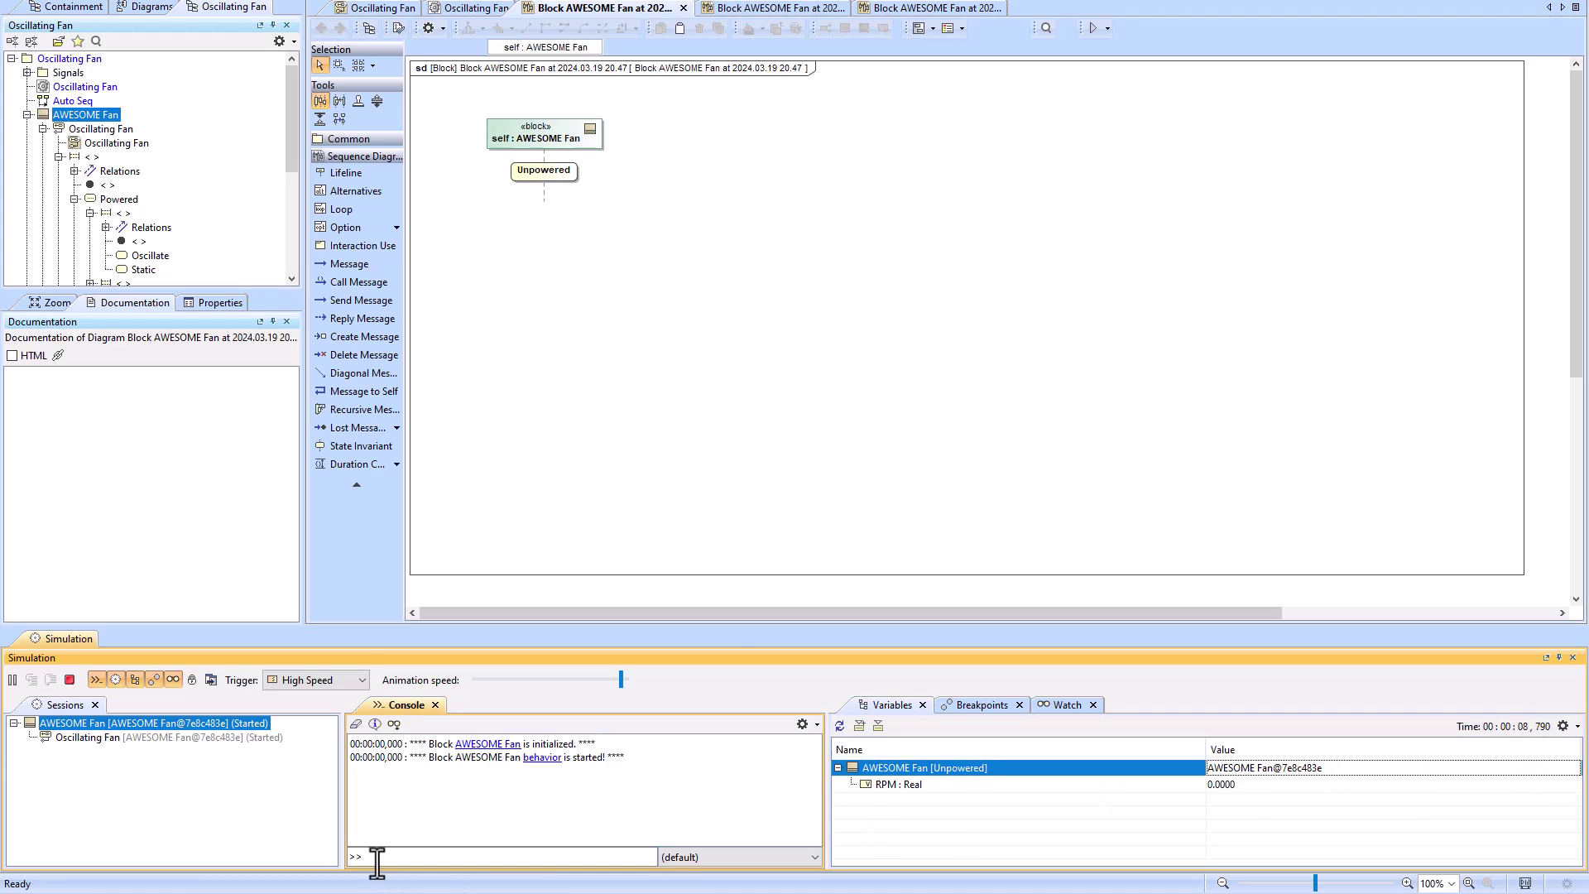
text(mtime)
key(Return)
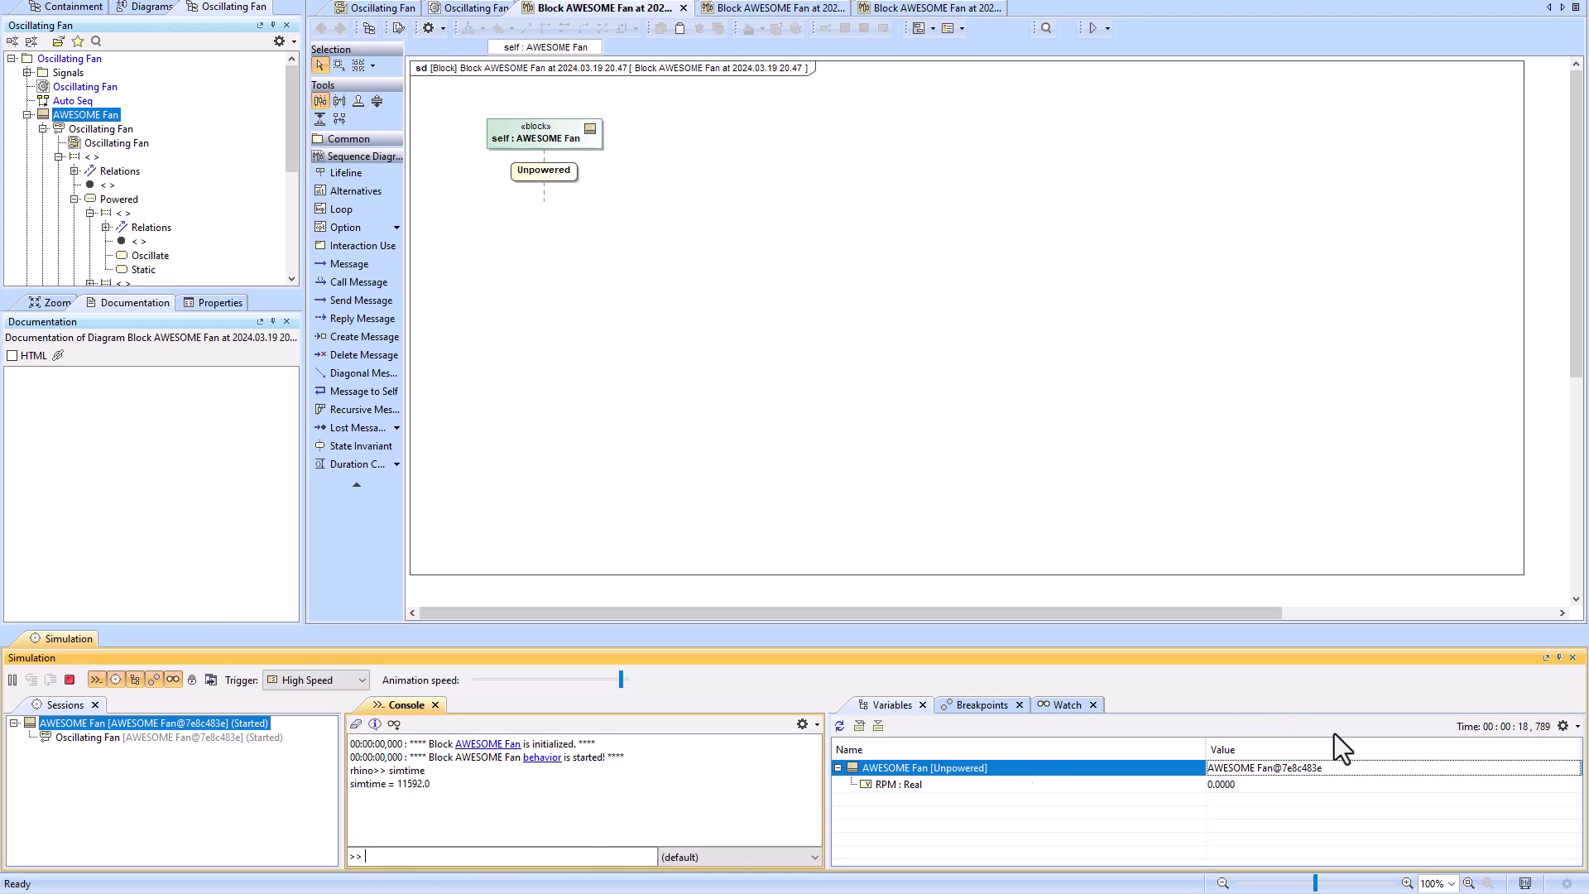
text(simetime)
key(Return)
text(s)
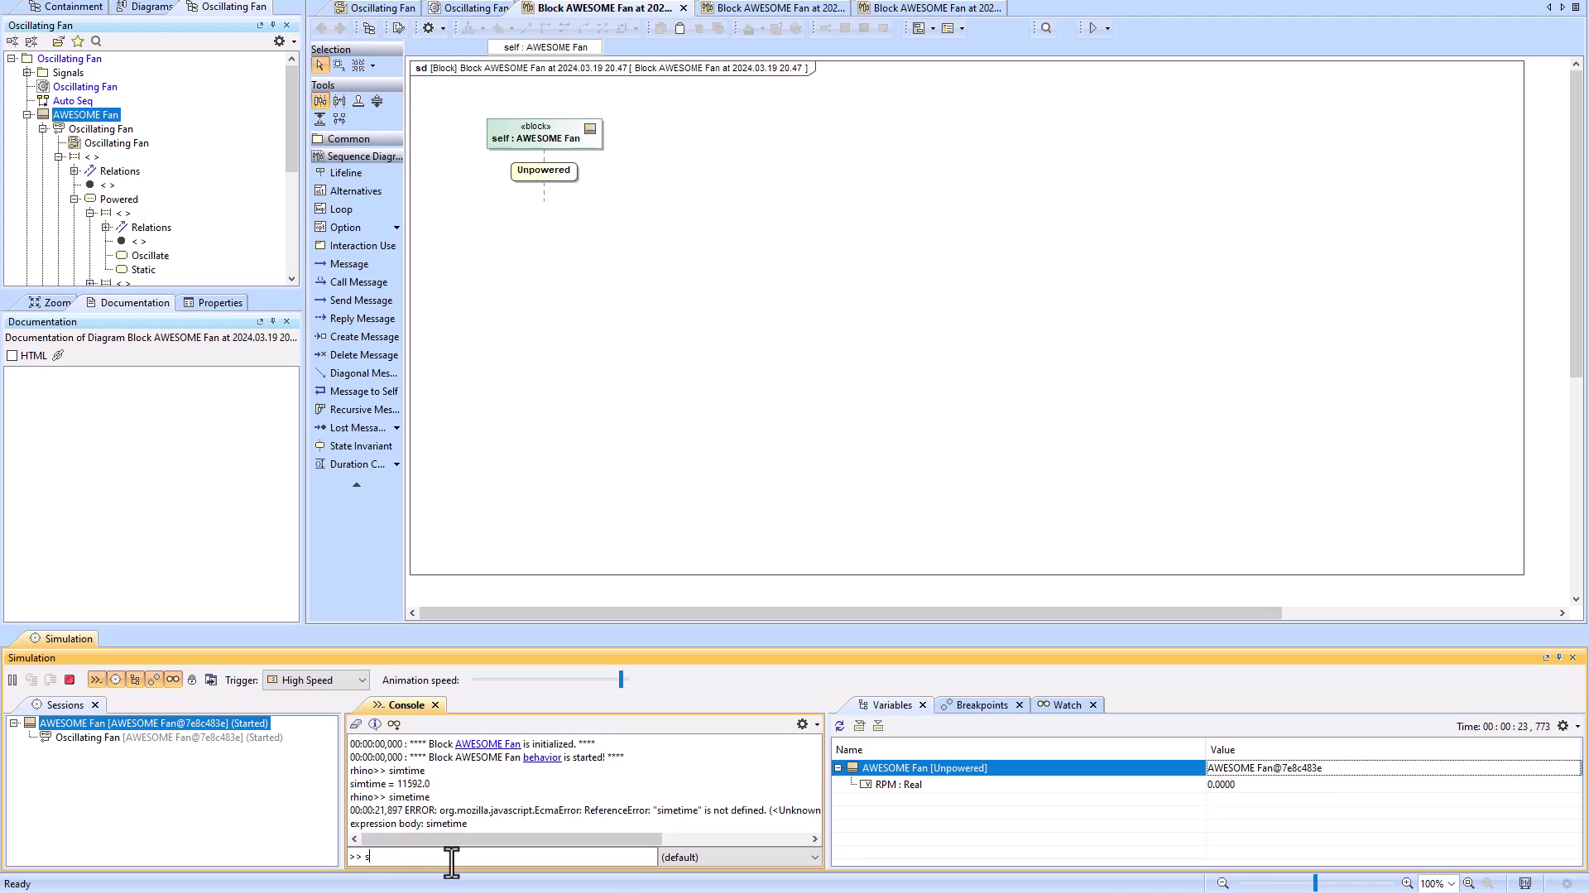
text(imtime)
key(Return)
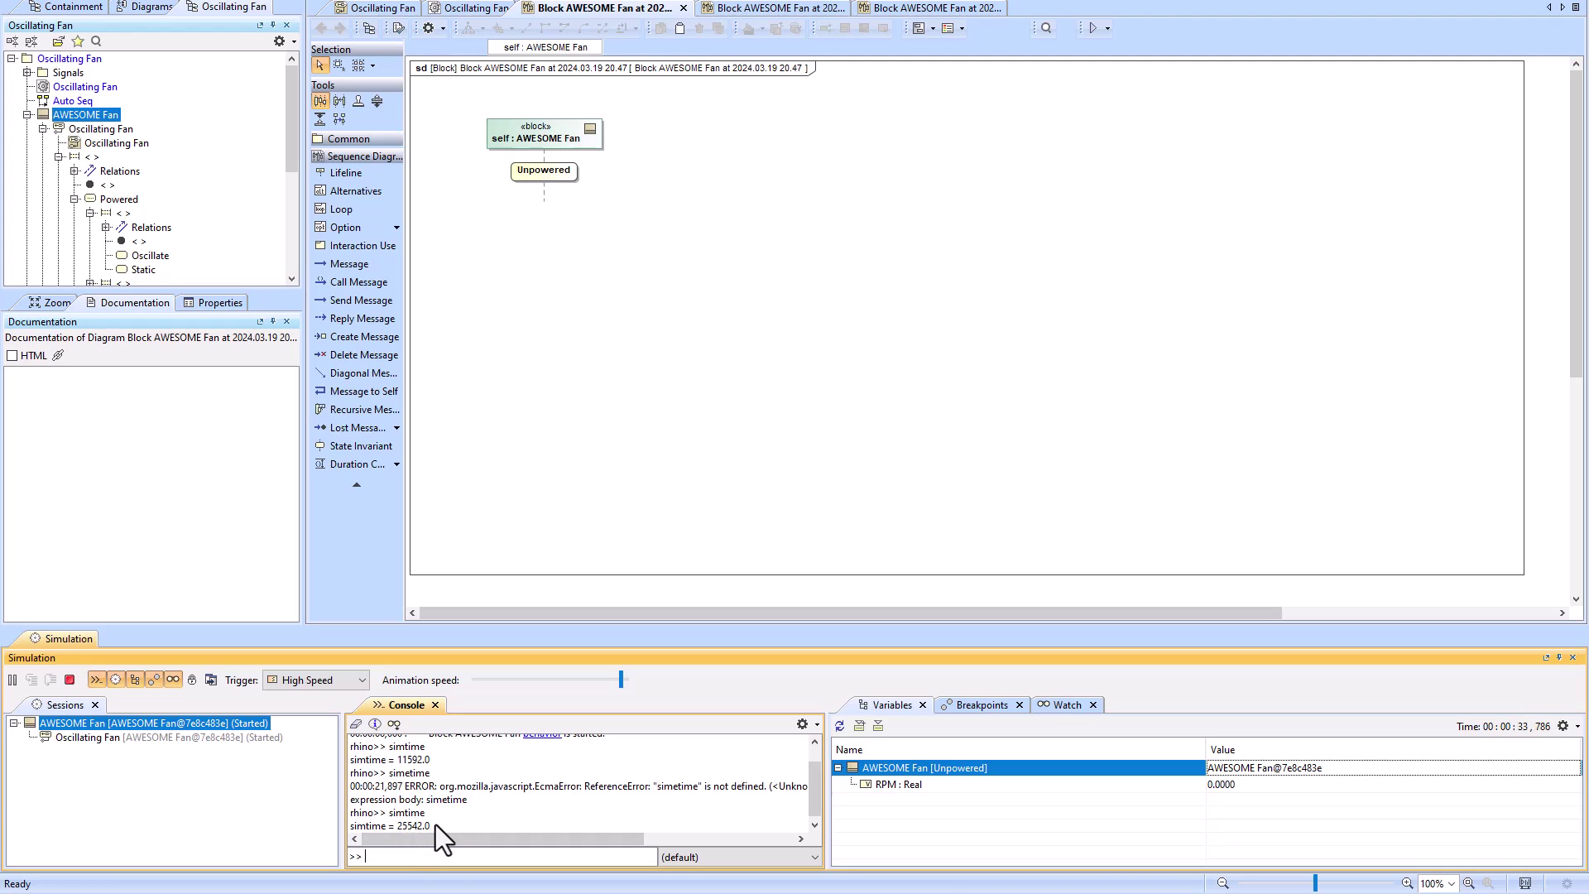
Stop the running AWESOME Fan simulation session.
click(69, 680)
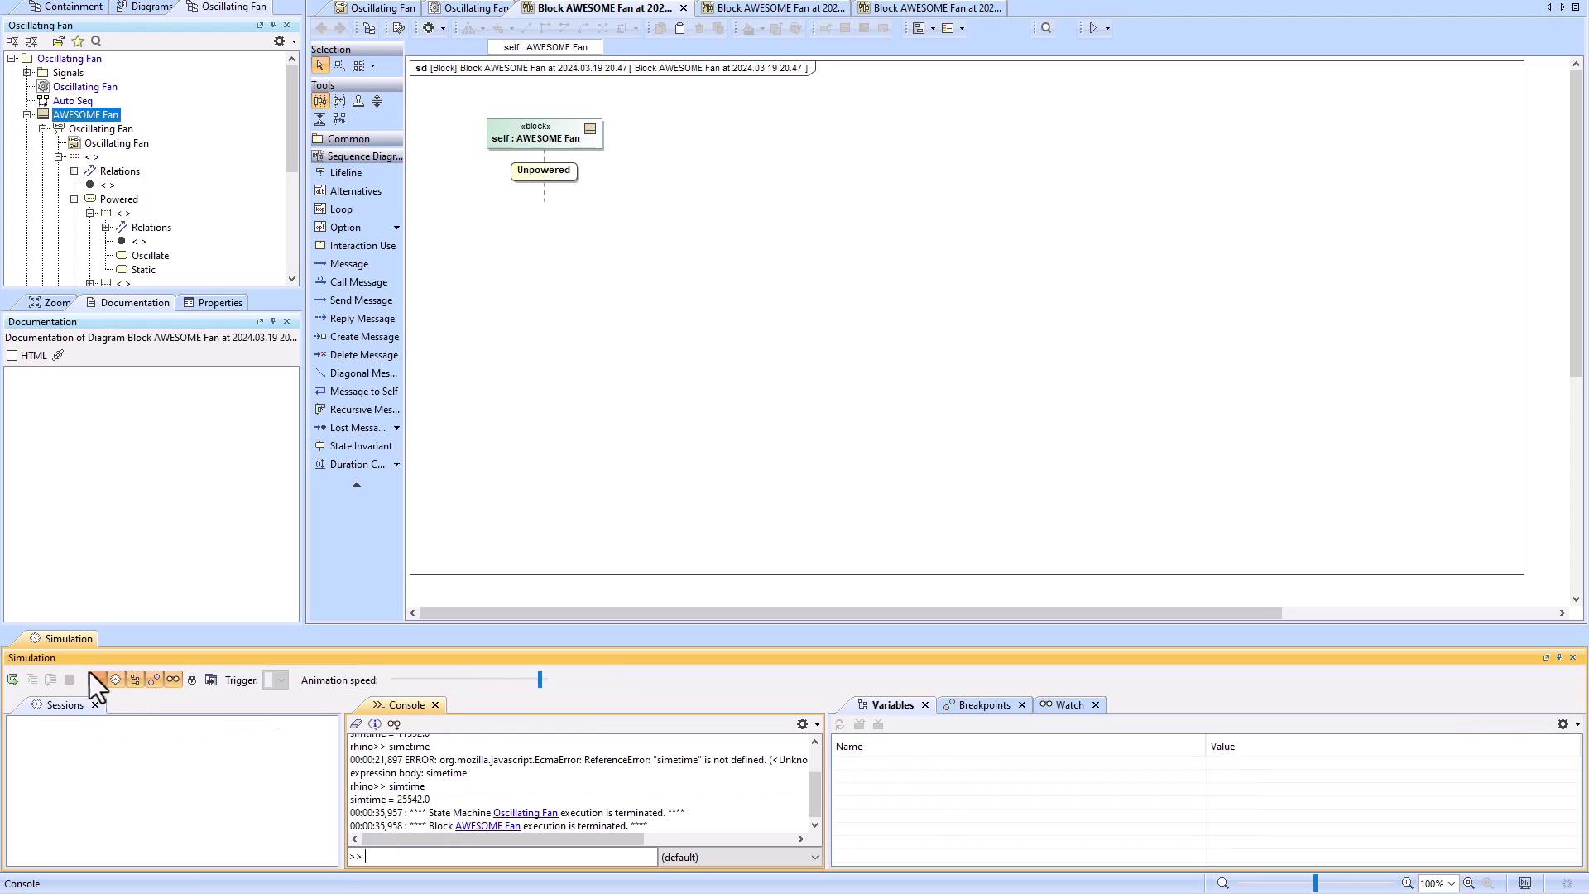